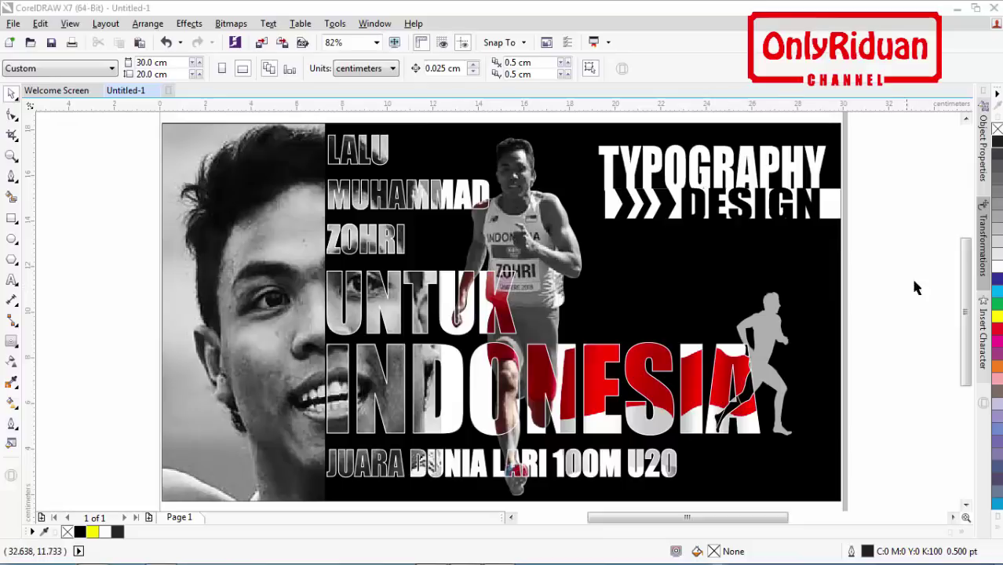
# Step: Review the finished typography design and its definition text on page 1, and add a second page after it
pyautogui.moveTo(964, 296); pyautogui.dragTo(968, 355)
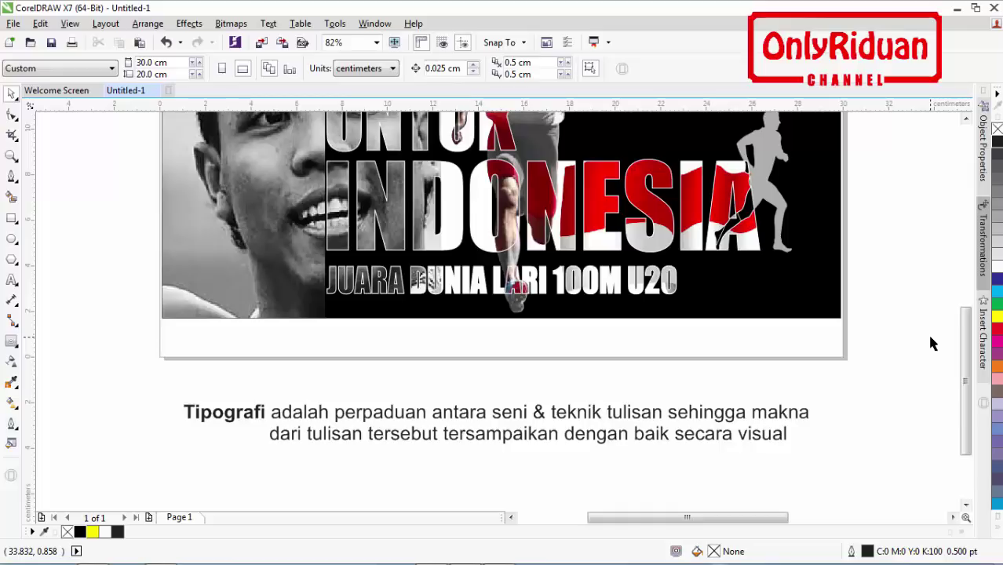
pyautogui.moveTo(966, 360); pyautogui.dragTo(970, 288)
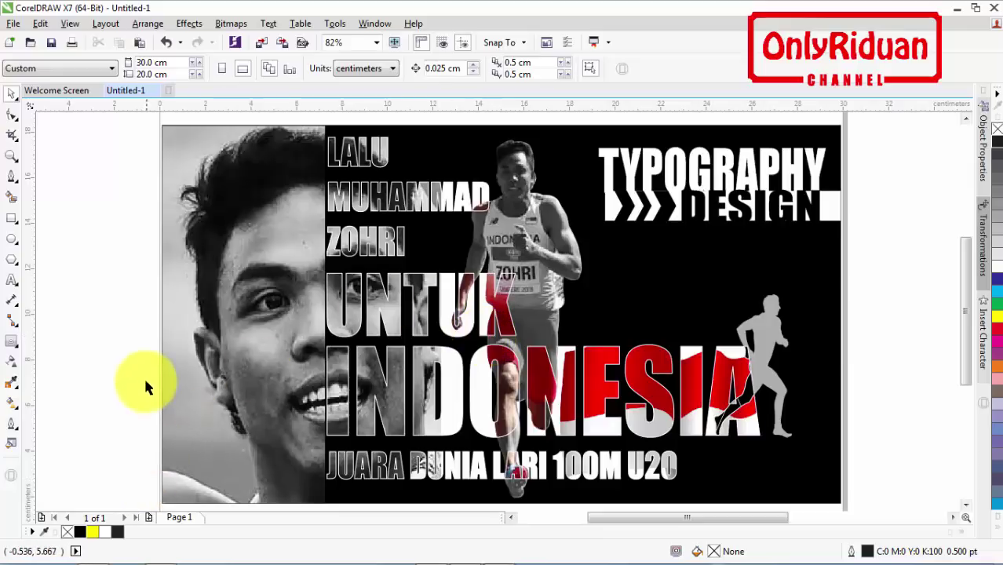
pyautogui.click(148, 517)
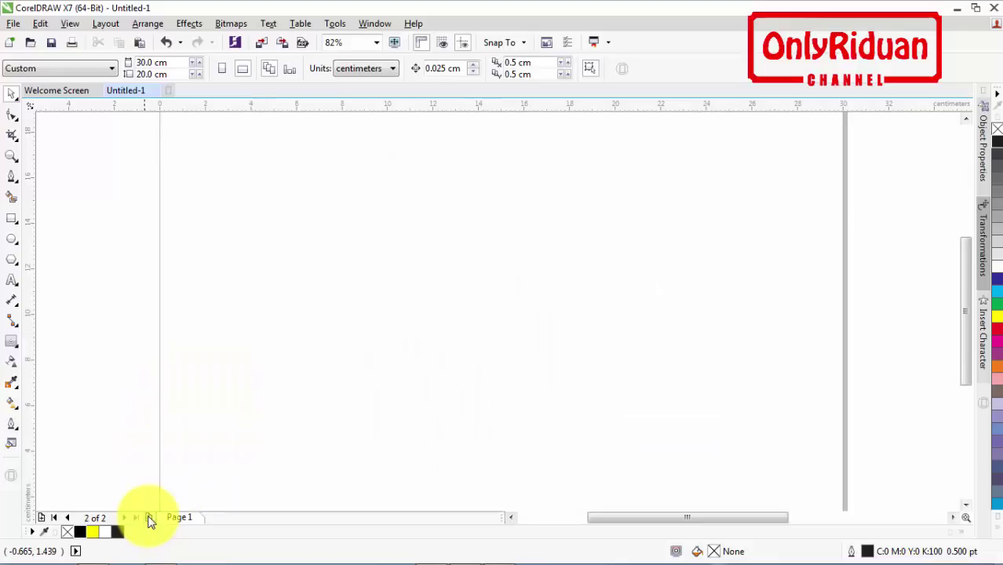
# Step: Draw a rectangle about 28.2 × 16.1 cm across page 2 and fill it with black
pyautogui.click(12, 222)
pyautogui.moveTo(170, 152)
pyautogui.mouseDown()
pyautogui.moveTo(294, 233)
pyautogui.moveTo(795, 410)
pyautogui.moveTo(817, 493)
pyautogui.moveTo(807, 489)
pyautogui.moveTo(811, 507)
pyautogui.moveTo(813, 487)
pyautogui.mouseUp()
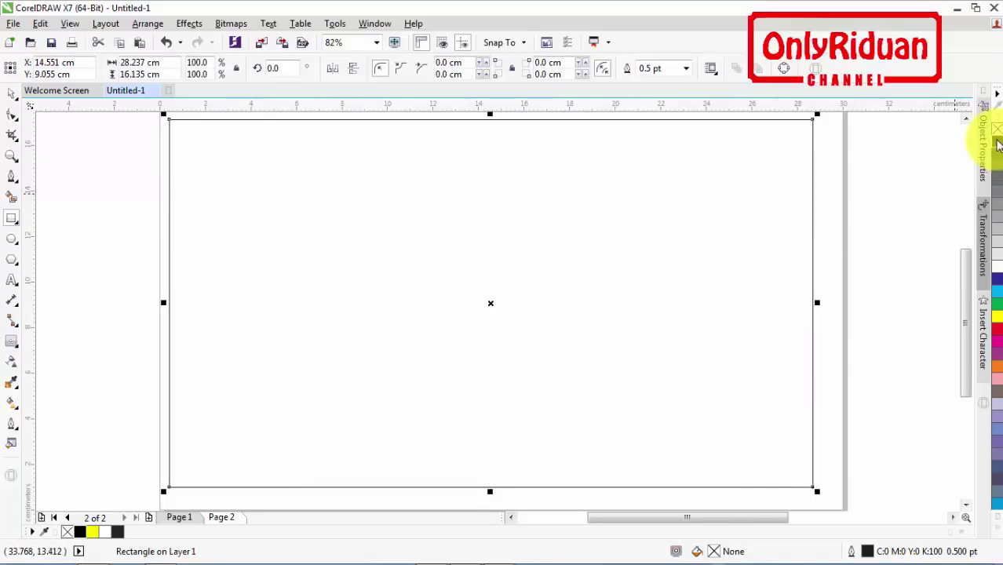
pyautogui.click(997, 143)
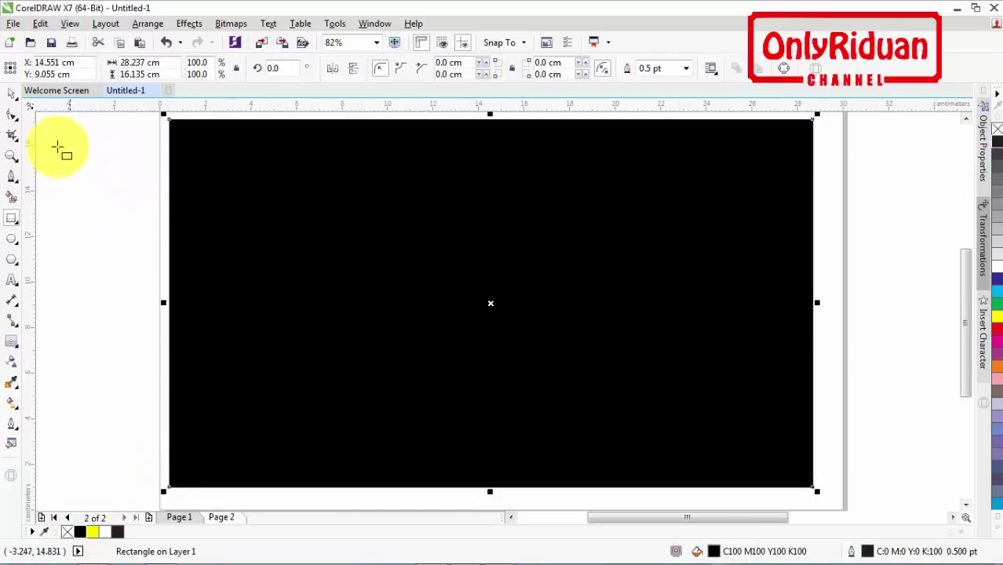
pyautogui.click(12, 94)
pyautogui.click(86, 167)
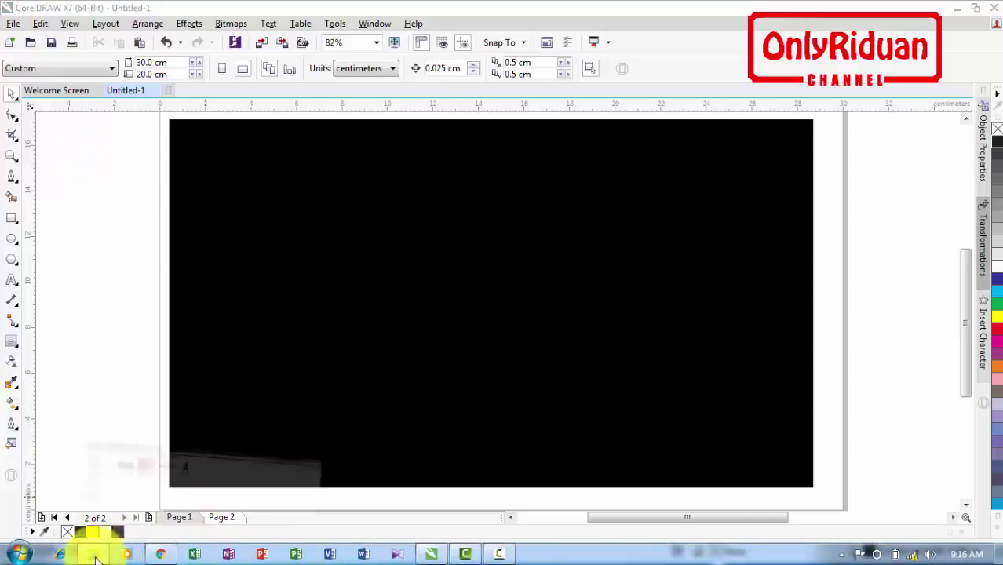
# Step: Look over the source images in the ZOHRI folder in Windows Explorer and return to CorelDRAW
pyautogui.click(93, 554)
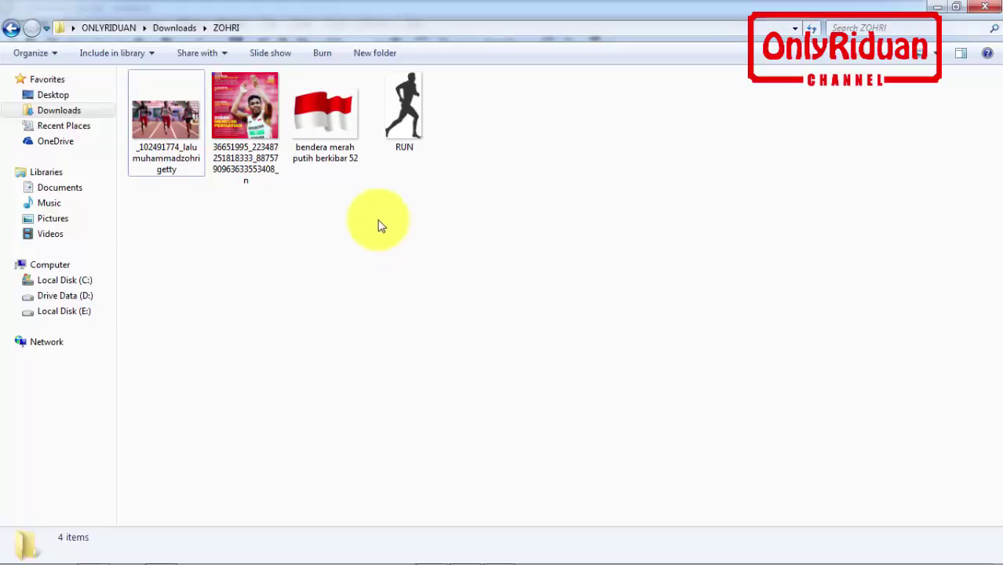
pyautogui.click(937, 7)
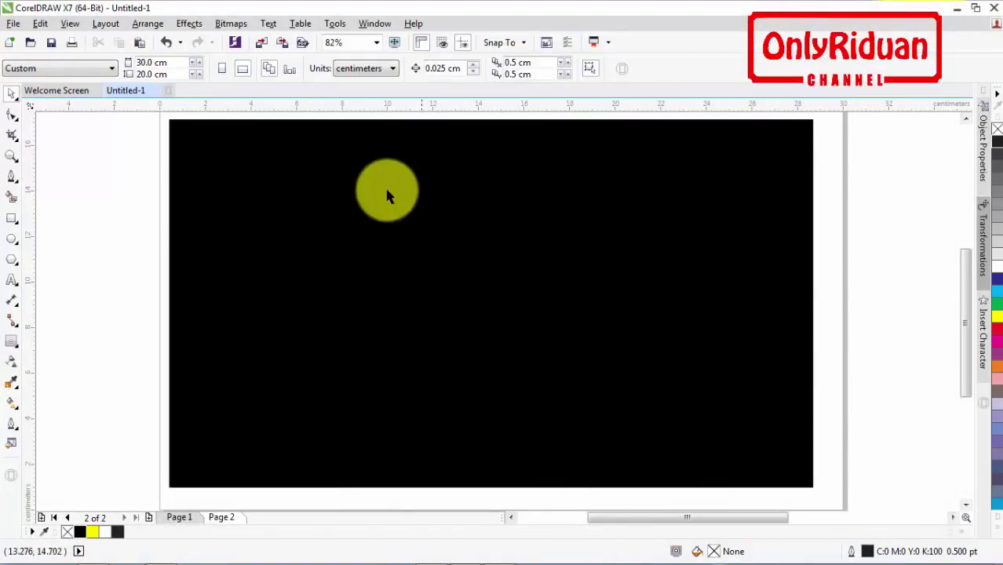
# Step: Delete the Tipografi definition text below the page and move the cut-out runner photo closer to the page
pyautogui.scroll(-3, 433, 174)
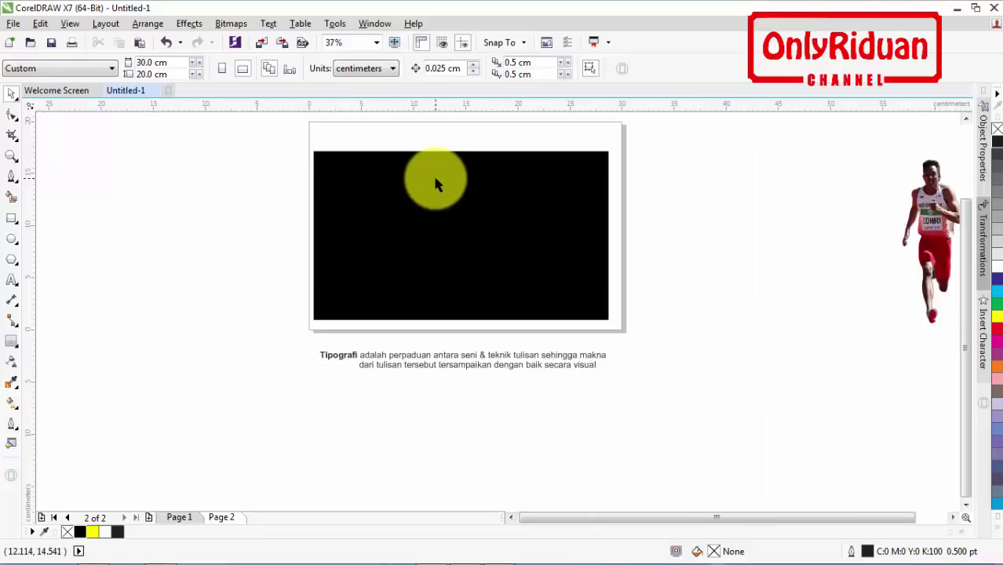
pyautogui.click(441, 358)
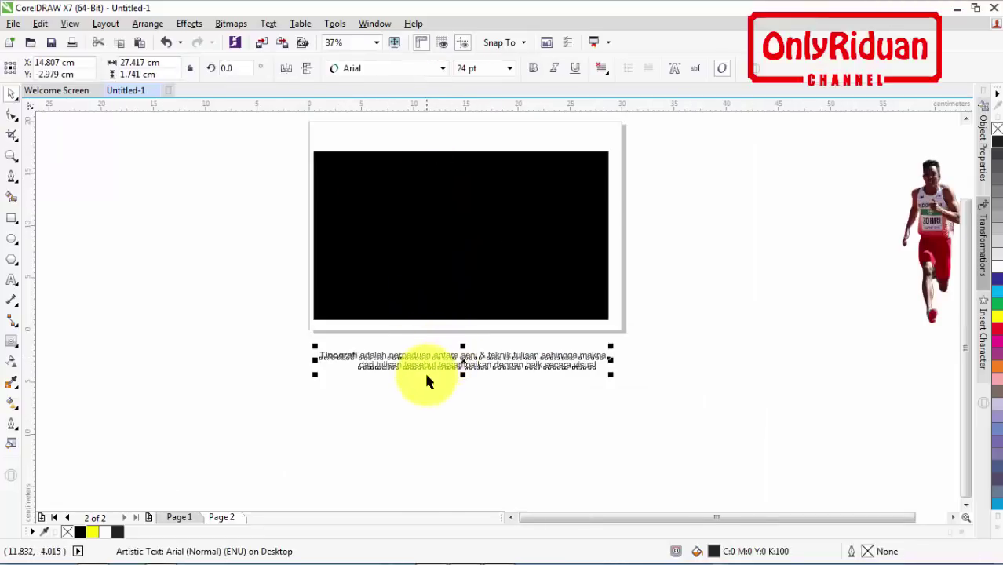
pyautogui.press('Delete')
pyautogui.moveTo(923, 242); pyautogui.dragTo(711, 235)
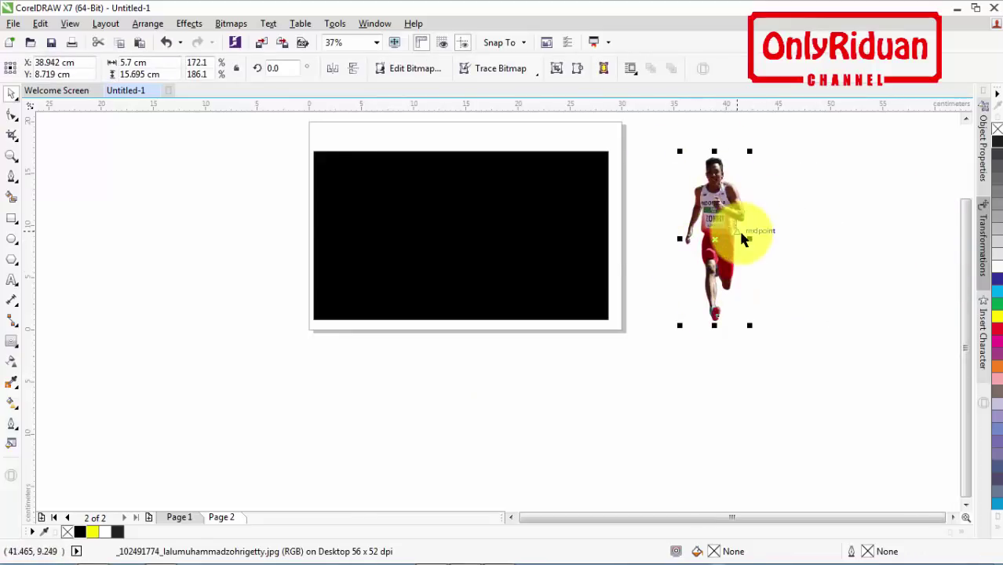
pyautogui.click(13, 23)
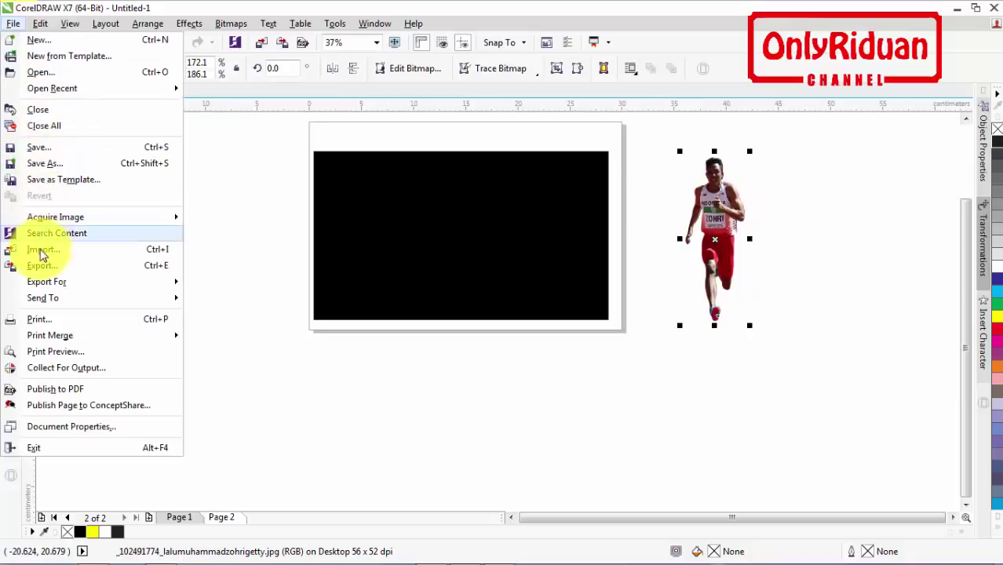
pyautogui.click(40, 250)
pyautogui.click(239, 157)
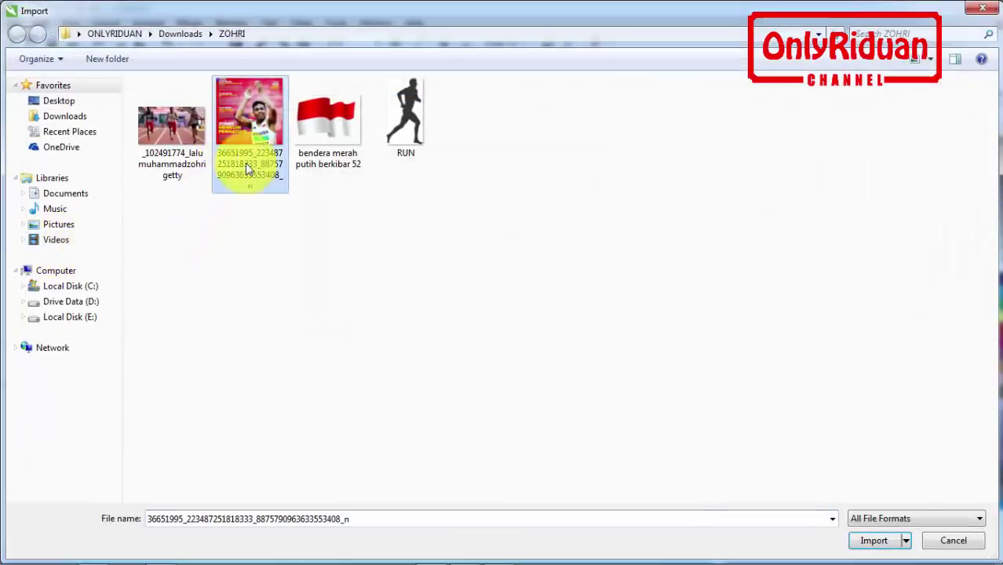
pyautogui.click(871, 541)
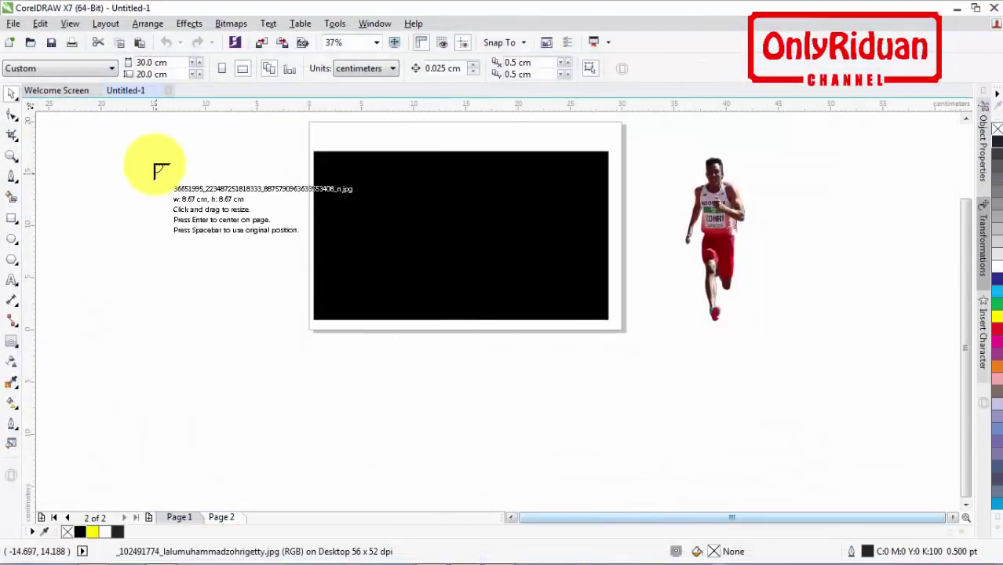
pyautogui.moveTo(98, 136); pyautogui.dragTo(299, 338)
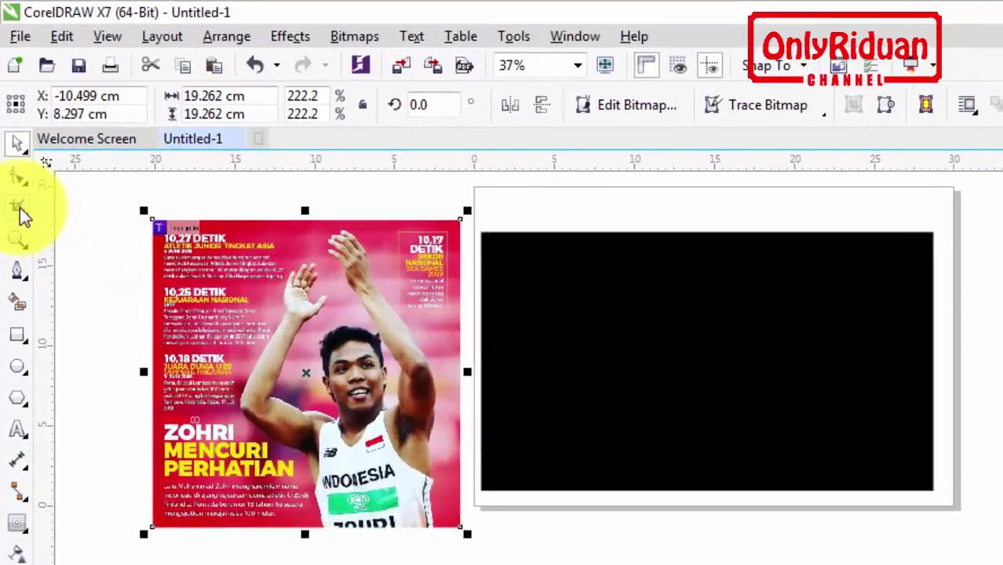
# Step: Crop the imported image to the athlete's head and shoulders and enlarge the result to about 13.8 × 18.8 cm
pyautogui.click(22, 210)
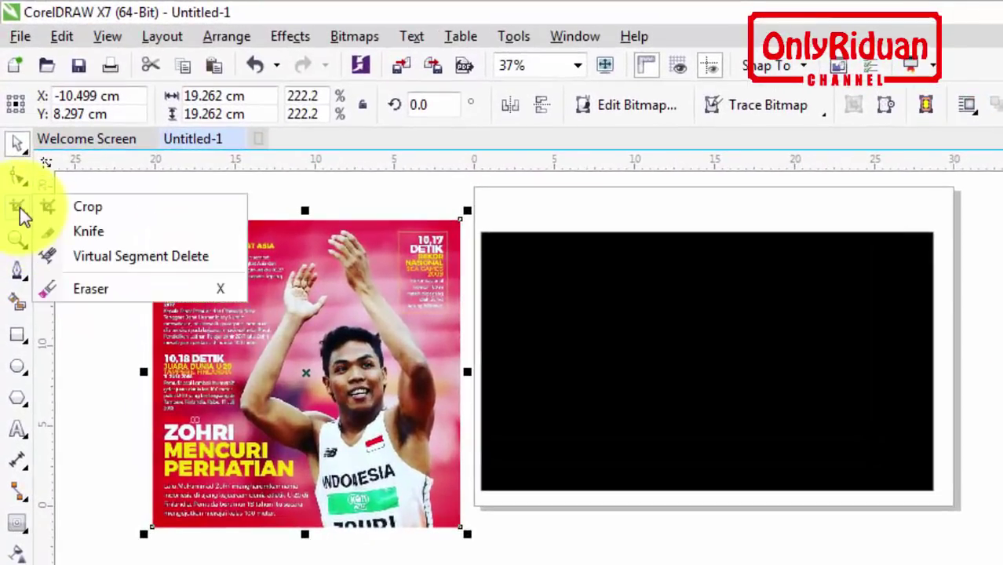
pyautogui.click(79, 206)
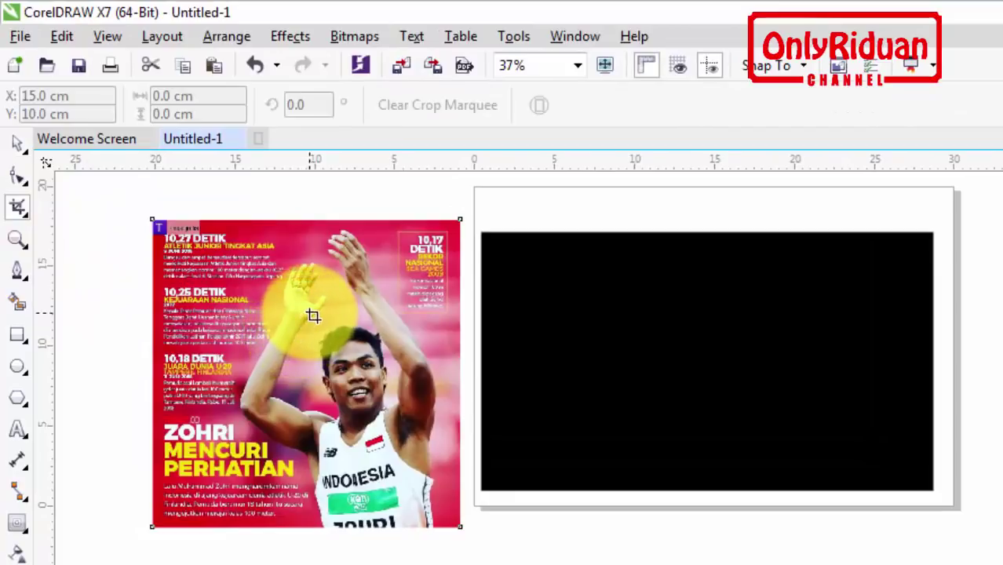
pyautogui.moveTo(303, 302); pyautogui.dragTo(409, 445)
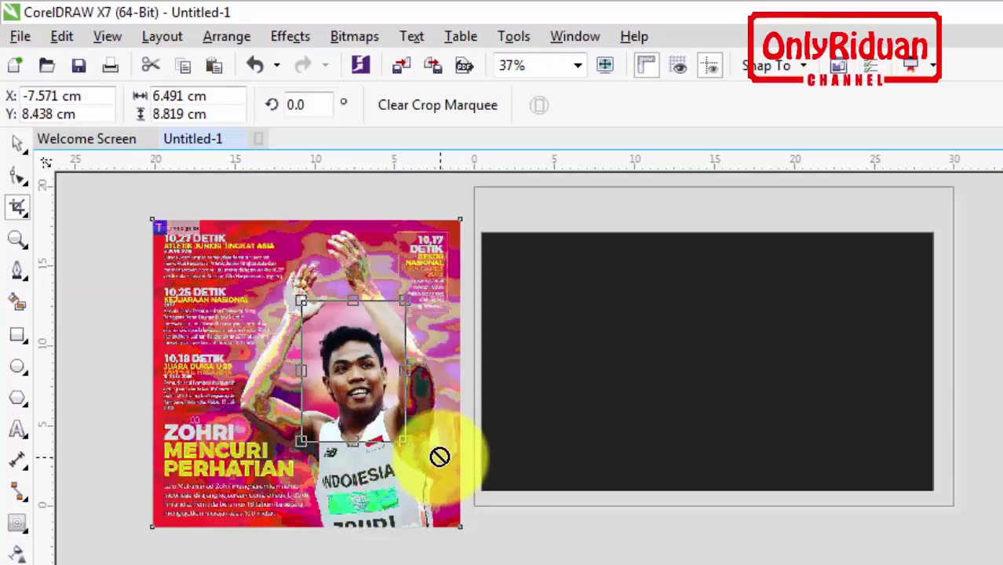
pyautogui.press('Return')
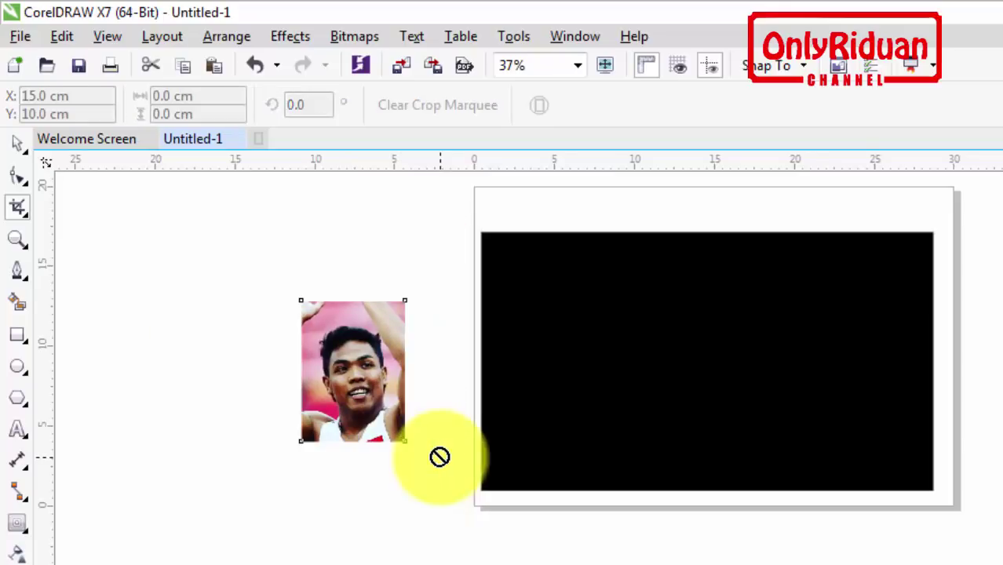
pyautogui.click(17, 146)
pyautogui.moveTo(414, 448); pyautogui.dragTo(354, 411)
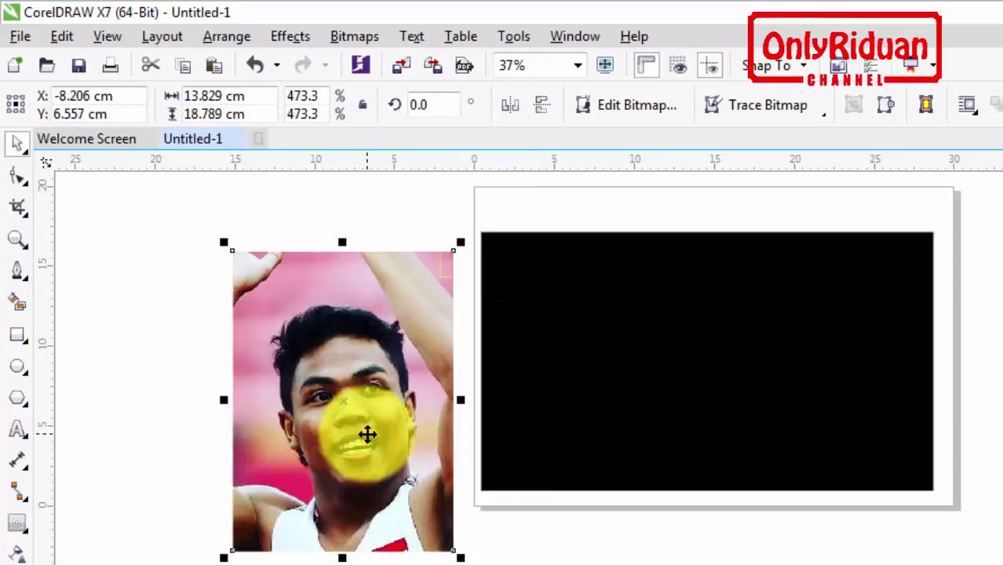
# Step: Crop the portrait more tightly around the face to about 12.1 × 15 cm and move it up level with the black rectangle
pyautogui.click(17, 207)
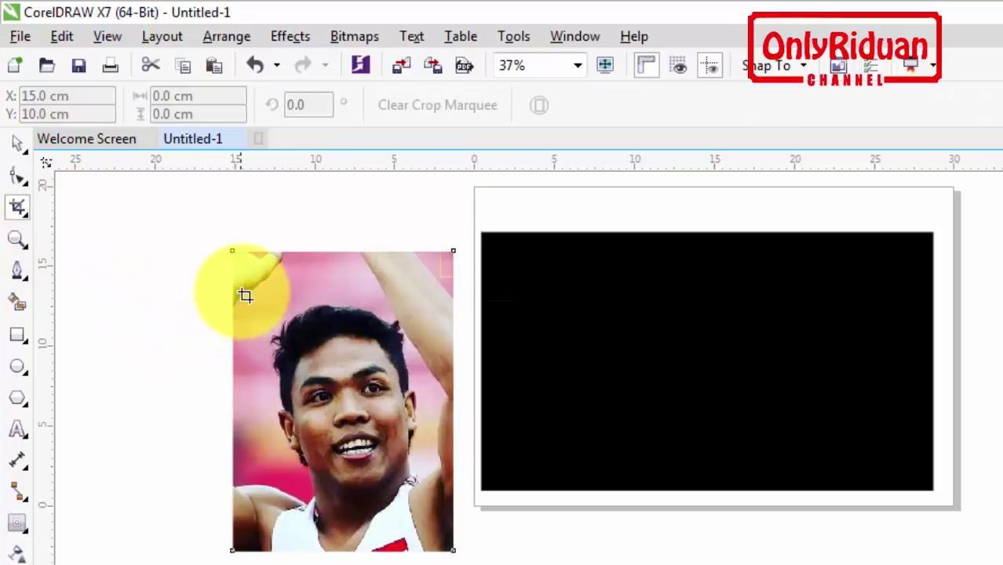
pyautogui.moveTo(248, 293); pyautogui.dragTo(443, 532)
pyautogui.press('Return')
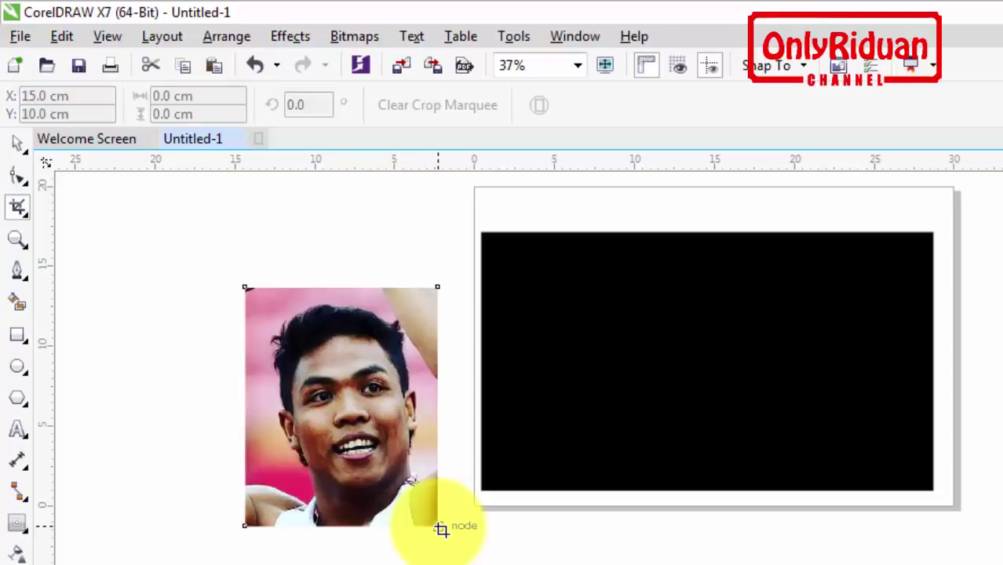
pyautogui.click(17, 144)
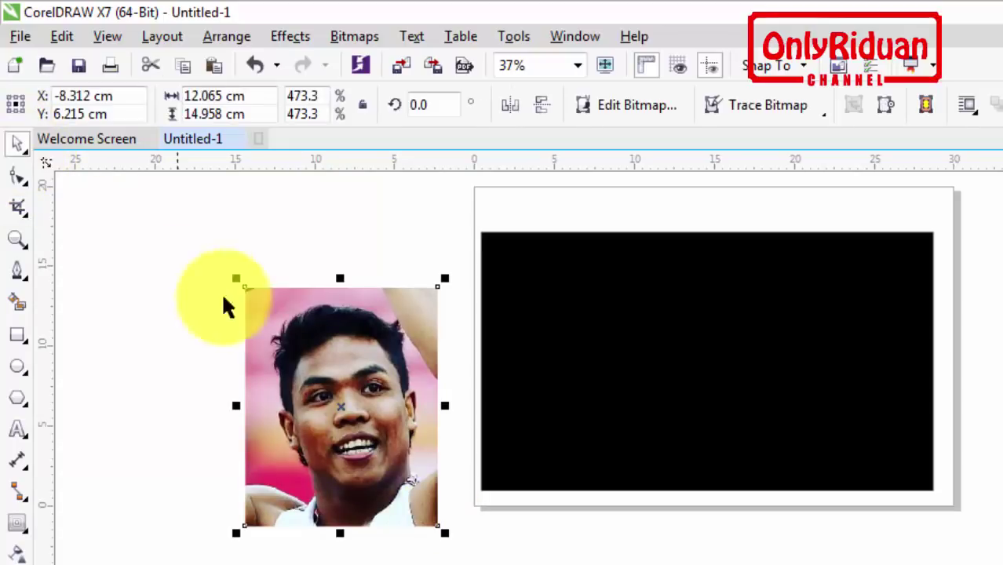
pyautogui.moveTo(336, 354); pyautogui.dragTo(336, 316)
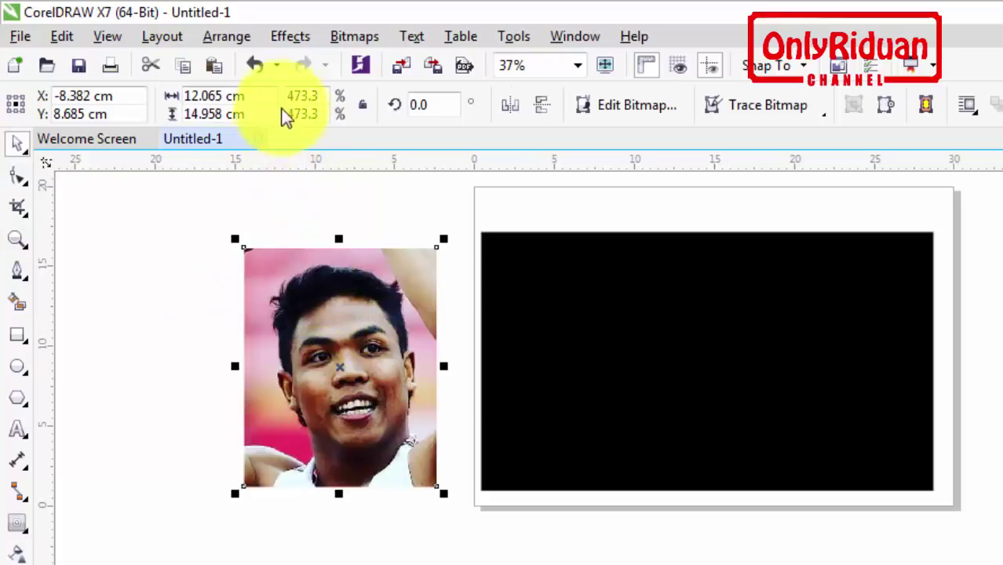
# Step: Turn the portrait photo black and white with the Desaturate adjustment
pyautogui.click(294, 40)
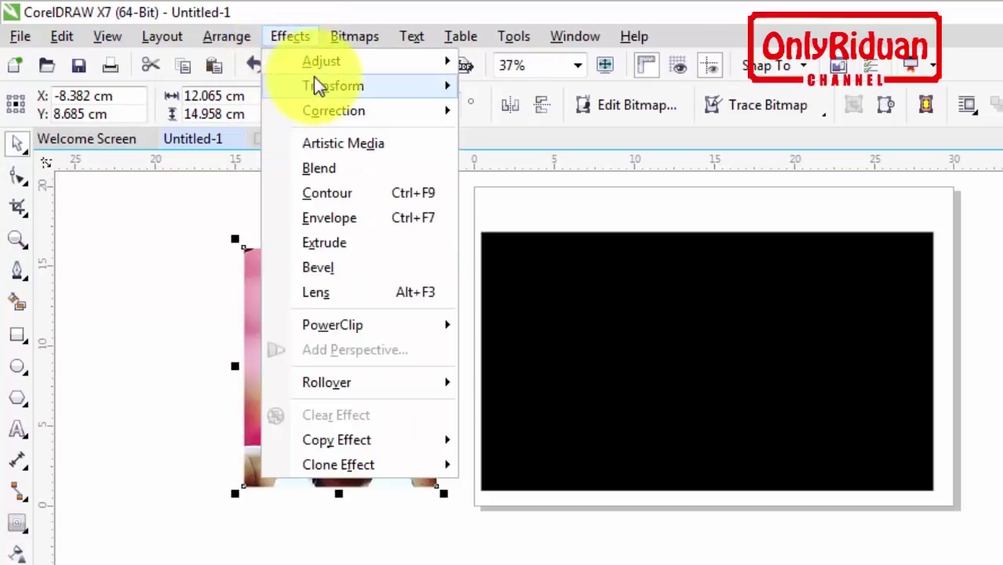
pyautogui.moveTo(330, 72)
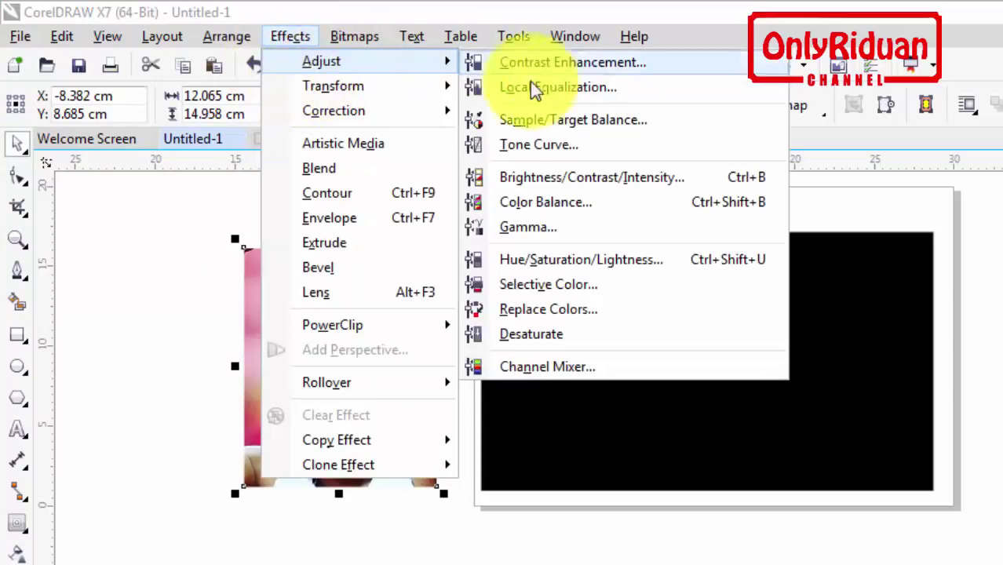
pyautogui.click(559, 337)
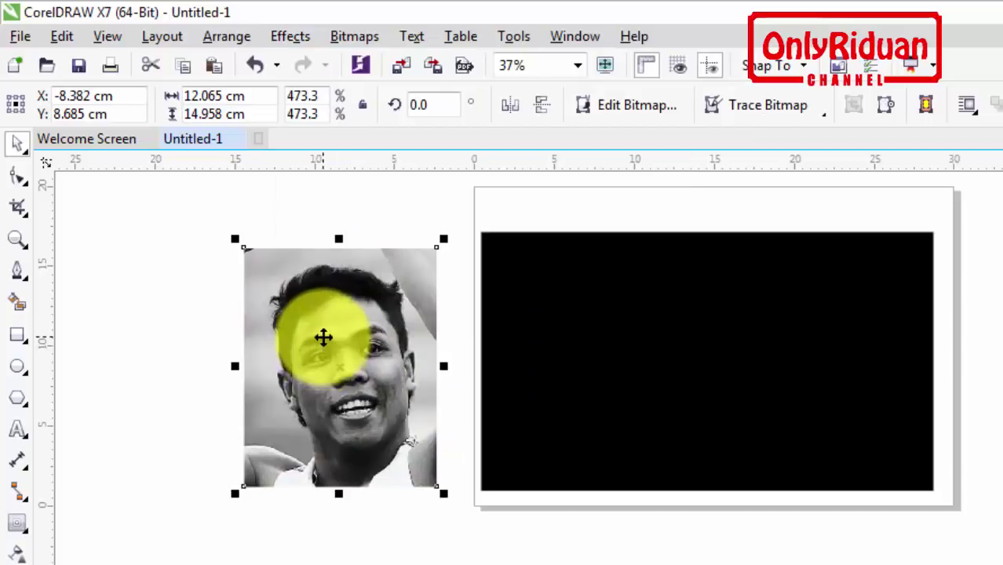
pyautogui.press('Escape')
# Step: Place the portrait over the left part of the black rectangle and enlarge it to about 13.5 × 16.8 cm
pyautogui.moveTo(345, 323); pyautogui.dragTo(582, 297)
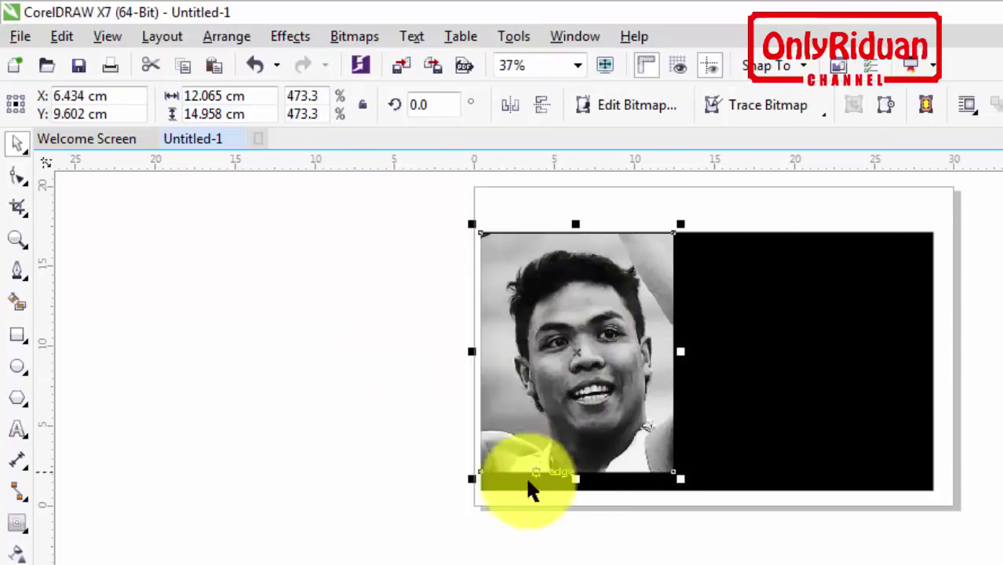
pyautogui.moveTo(473, 480); pyautogui.dragTo(456, 497)
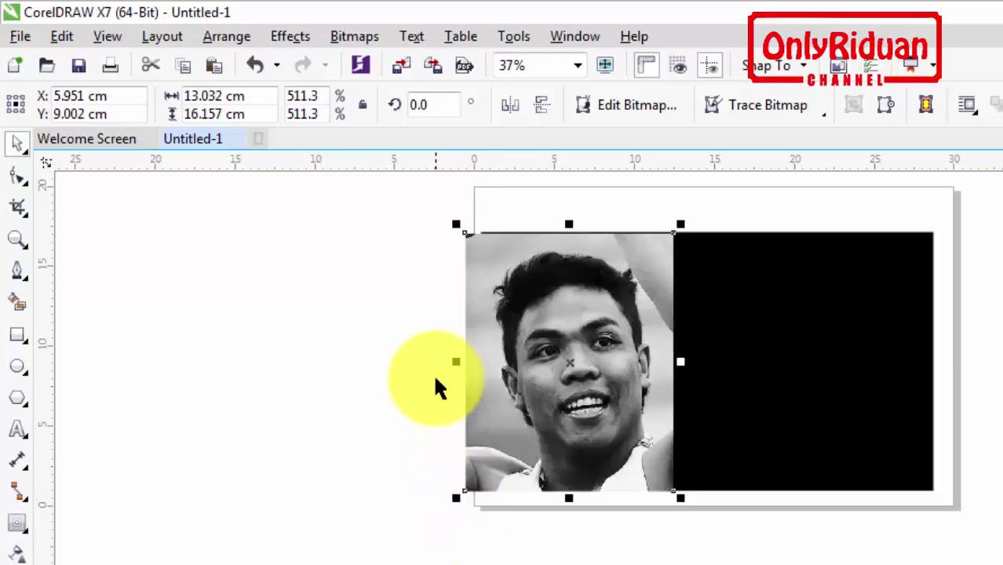
pyautogui.moveTo(456, 225); pyautogui.dragTo(448, 215)
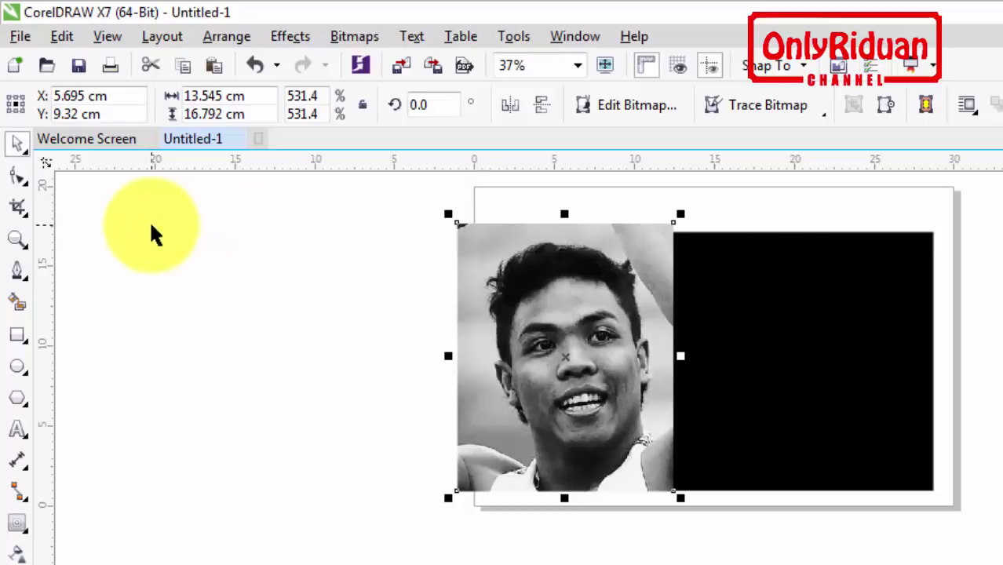
# Step: Use the Shape tool to trim the portrait's top and left edges flush with the black rectangle
pyautogui.click(22, 186)
pyautogui.moveTo(403, 179); pyautogui.dragTo(634, 258)
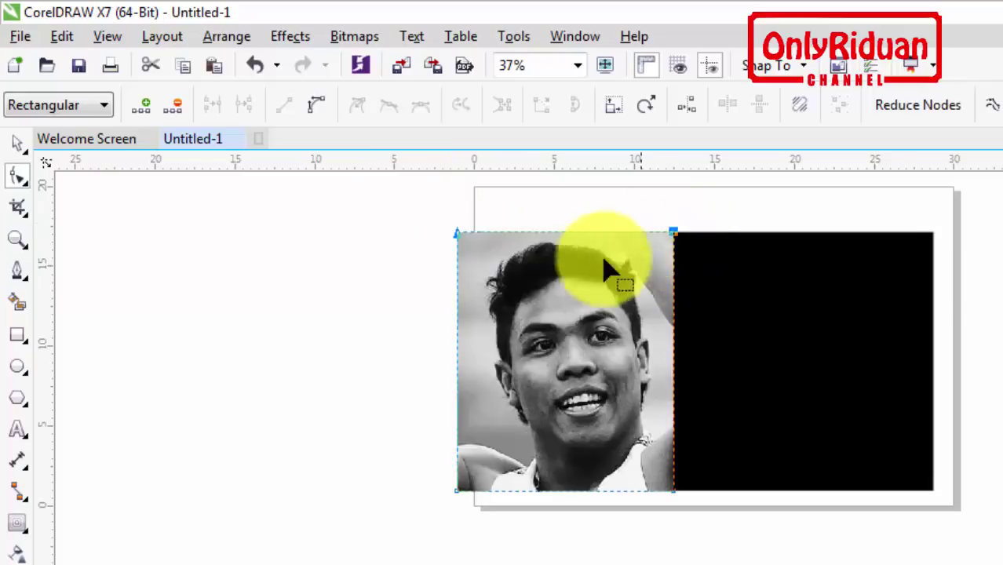
pyautogui.moveTo(375, 195); pyautogui.dragTo(471, 538)
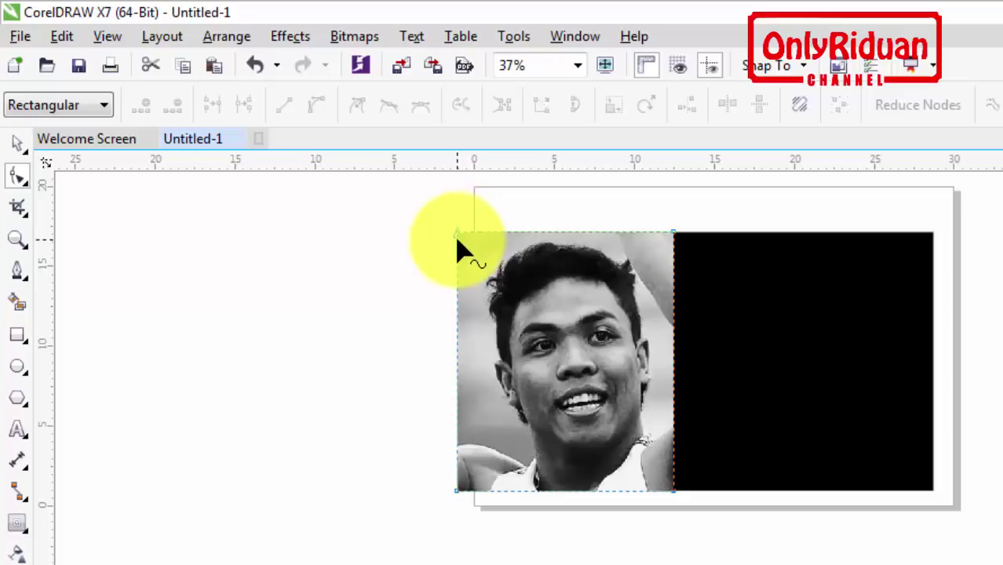
pyautogui.moveTo(380, 189); pyautogui.dragTo(496, 496)
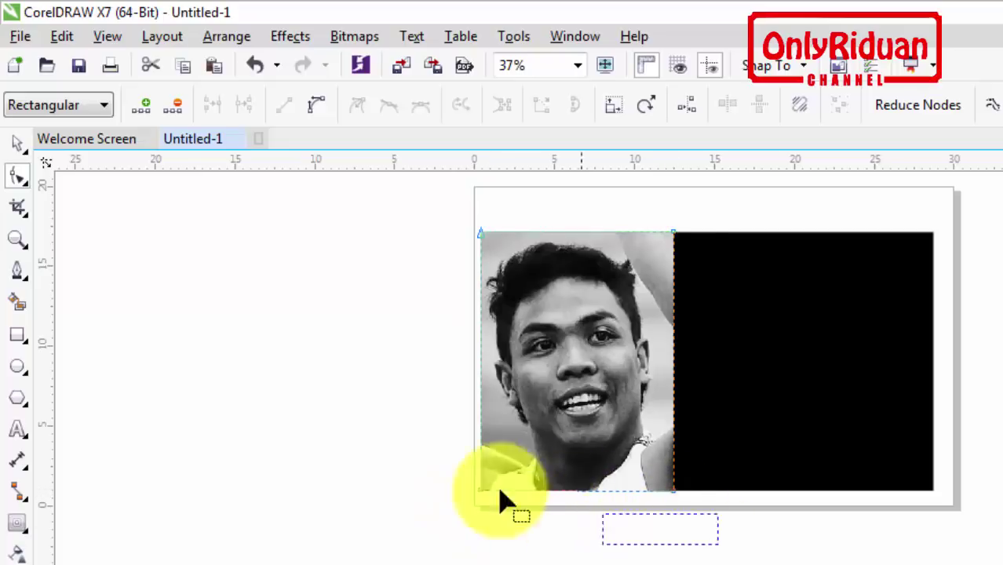
# Step: Trim the portrait's bottom edge flush with the bottom of the black rectangle by adjusting its lower nodes
pyautogui.moveTo(669, 490); pyautogui.dragTo(677, 469)
pyautogui.moveTo(699, 531); pyautogui.dragTo(475, 428)
pyautogui.moveTo(683, 478); pyautogui.dragTo(677, 504)
pyautogui.click(322, 412)
pyautogui.scroll(2, 489, 479)
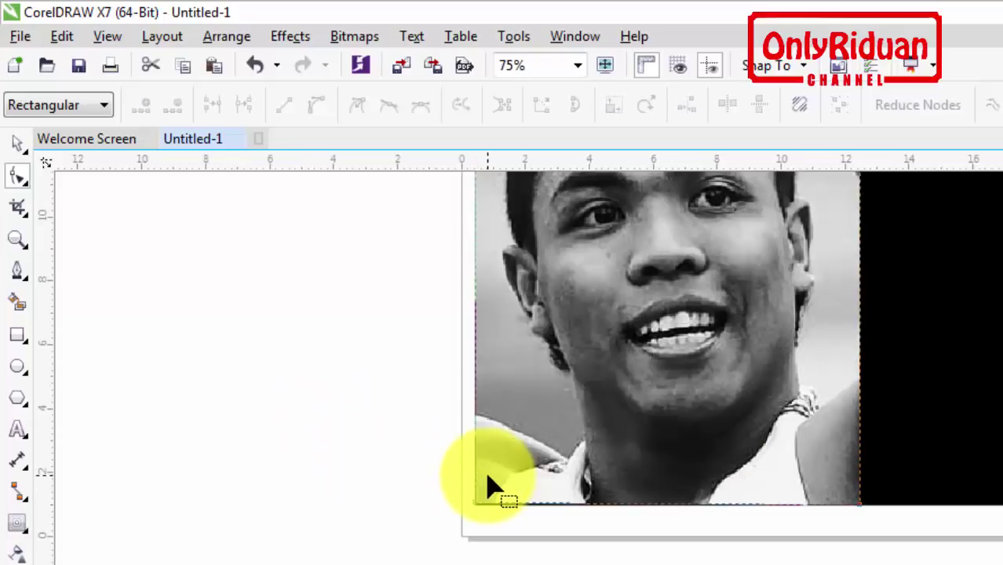
pyautogui.scroll(-1, 487, 479)
pyautogui.scroll(1, 488, 479)
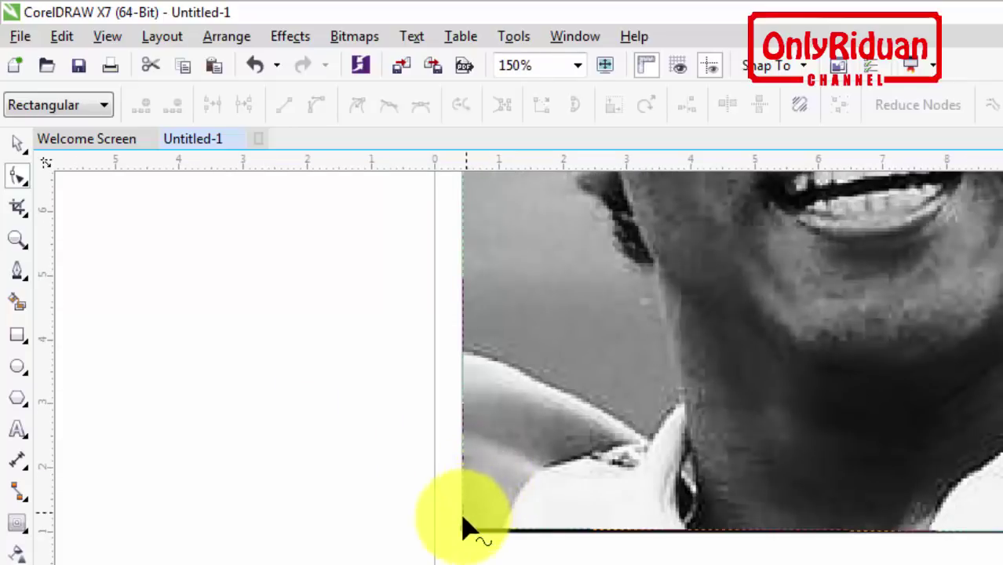
# Step: Align the portrait's lower-left node exactly with the black rectangle's lower-left corner
pyautogui.moveTo(464, 533)
pyautogui.mouseDown()
pyautogui.moveTo(467, 471)
pyautogui.moveTo(473, 520)
pyautogui.mouseUp()
pyautogui.hotkey('ctrl', 'z')
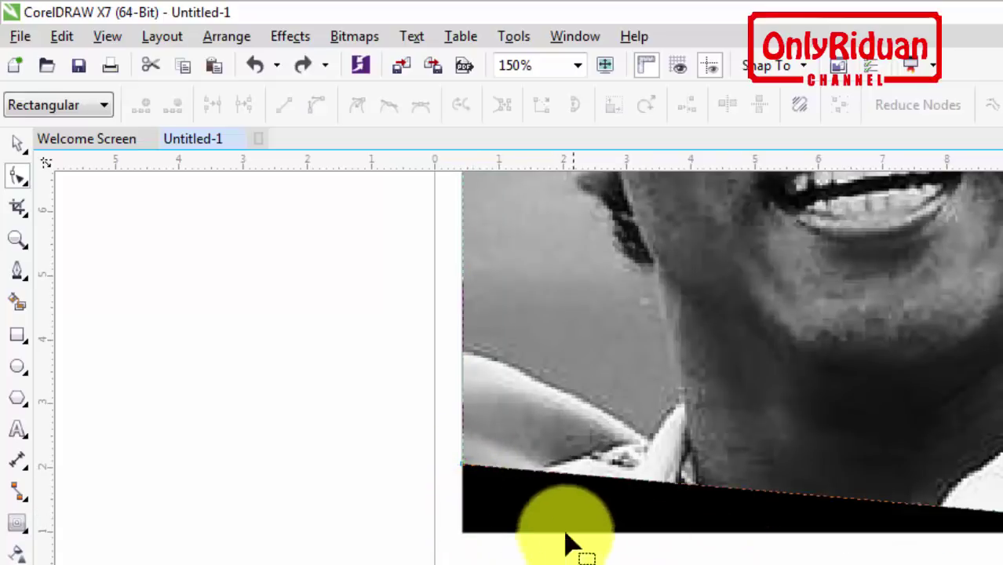
pyautogui.moveTo(459, 471); pyautogui.dragTo(463, 534)
pyautogui.scroll(-2, 461, 527)
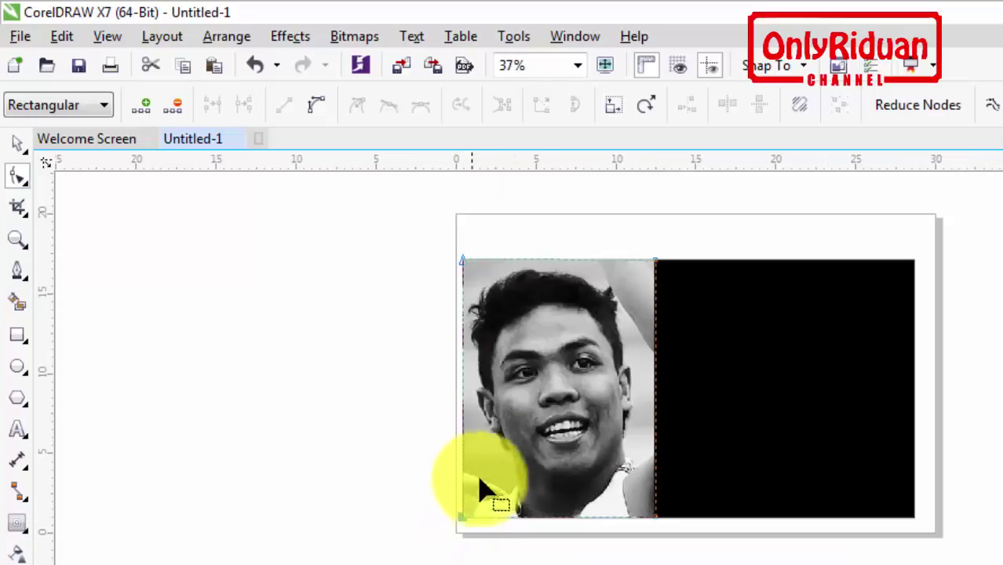
pyautogui.scroll(1, 538, 330)
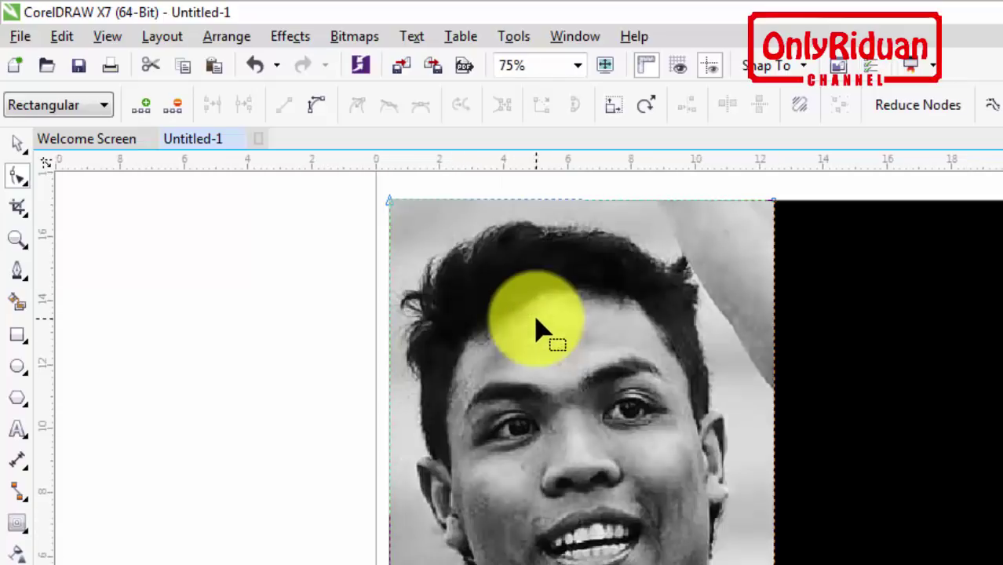
pyautogui.click(19, 142)
pyautogui.scroll(-1, 312, 295)
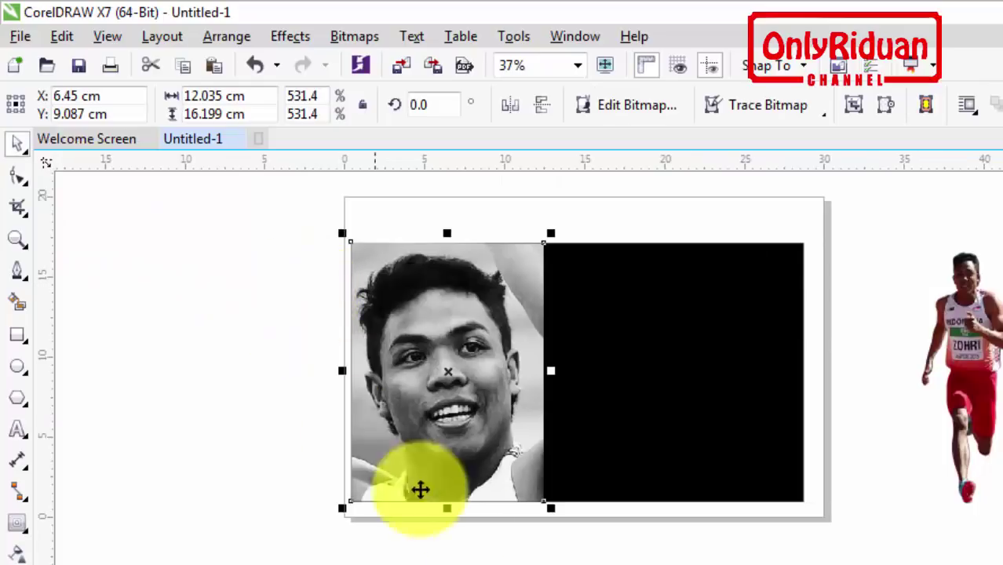
# Step: Draw a rectangle about 6.5 × 18.4 cm over the right half of the portrait and intersect it with the photo
pyautogui.click(18, 335)
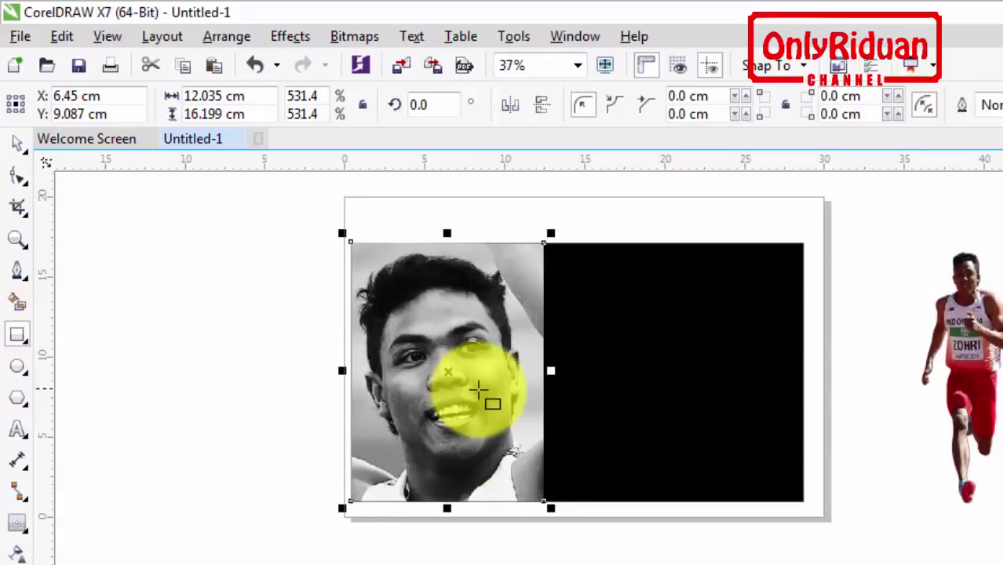
pyautogui.moveTo(445, 218); pyautogui.dragTo(550, 513)
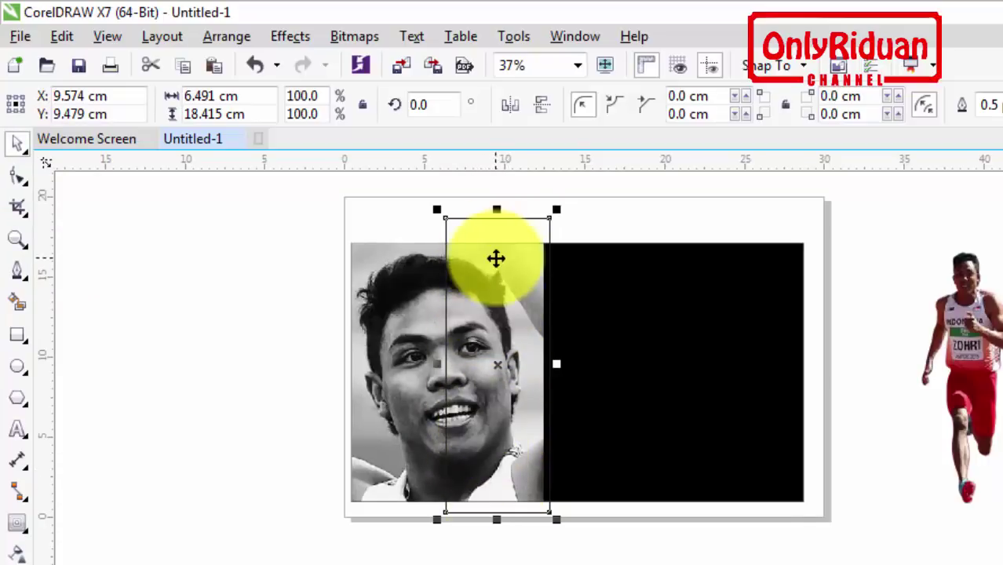
pyautogui.moveTo(299, 189); pyautogui.dragTo(581, 546)
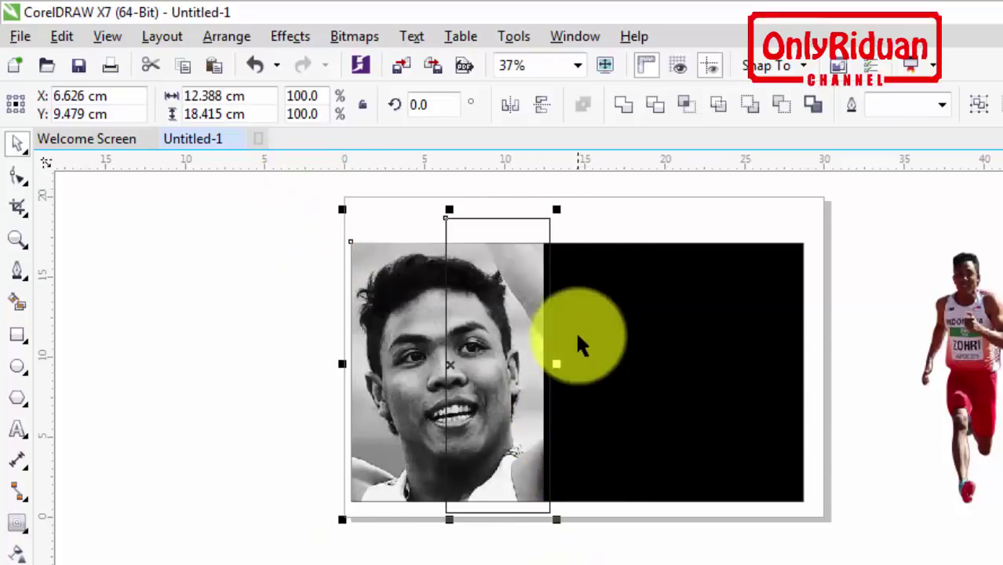
pyautogui.click(691, 107)
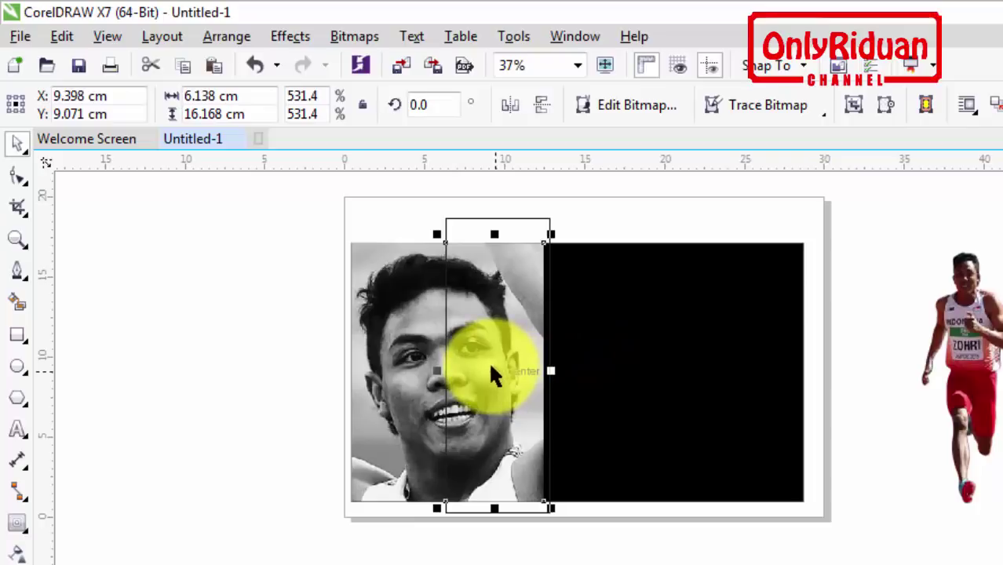
# Step: Try moving the intersected face piece and the helper rectangle aside, undoing both moves
pyautogui.moveTo(493, 373); pyautogui.dragTo(630, 393)
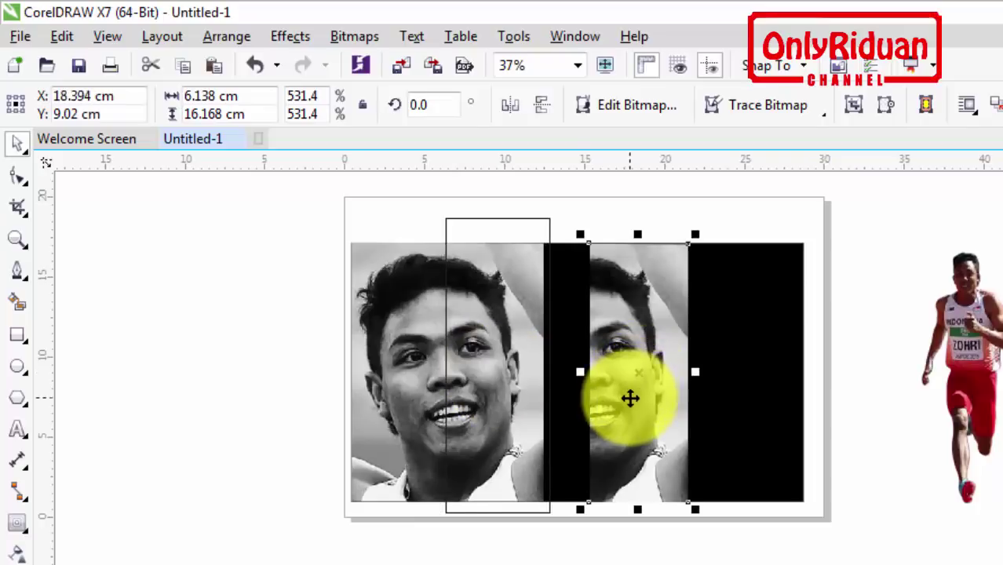
pyautogui.hotkey('ctrl', 'z')
pyautogui.click(635, 519)
pyautogui.click(502, 390)
pyautogui.click(575, 537)
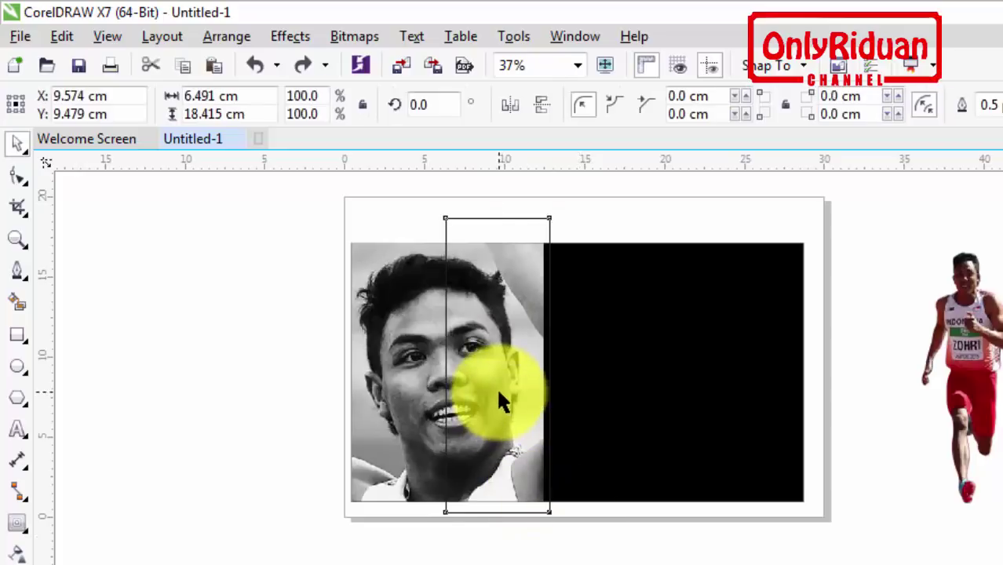
pyautogui.click(511, 407)
pyautogui.moveTo(502, 370); pyautogui.dragTo(824, 484)
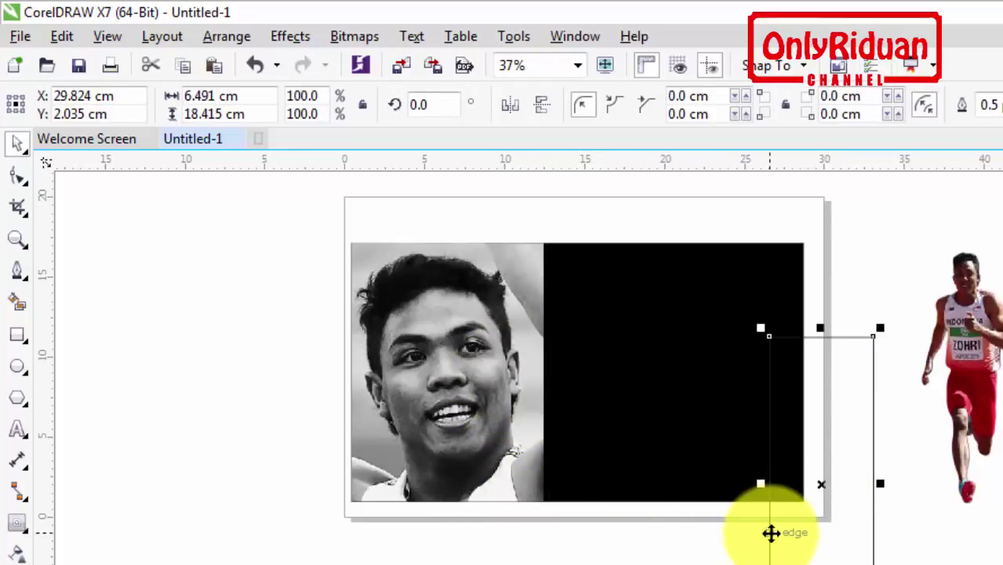
pyautogui.click(522, 403)
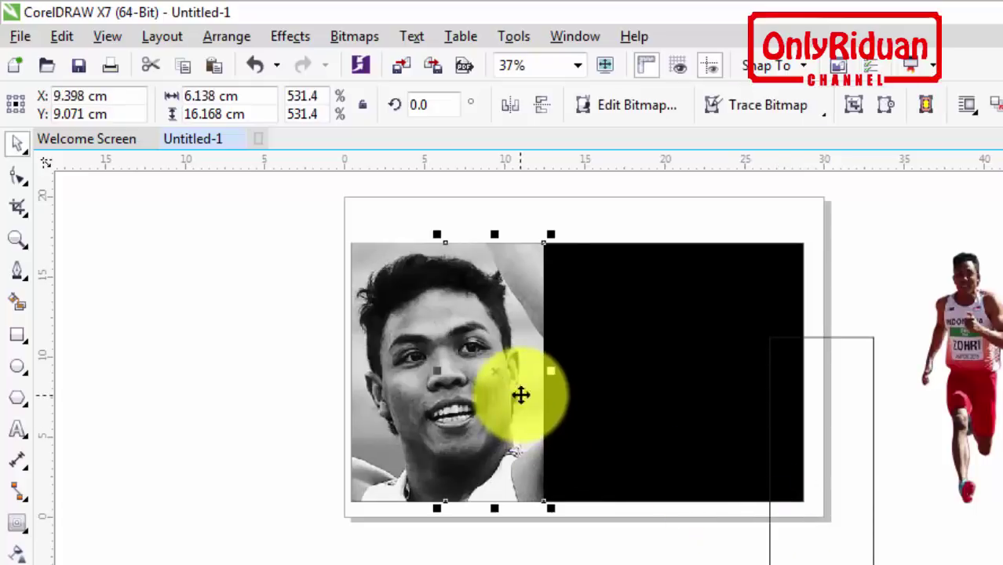
pyautogui.hotkey('ctrl', 'z')
pyautogui.click(578, 548)
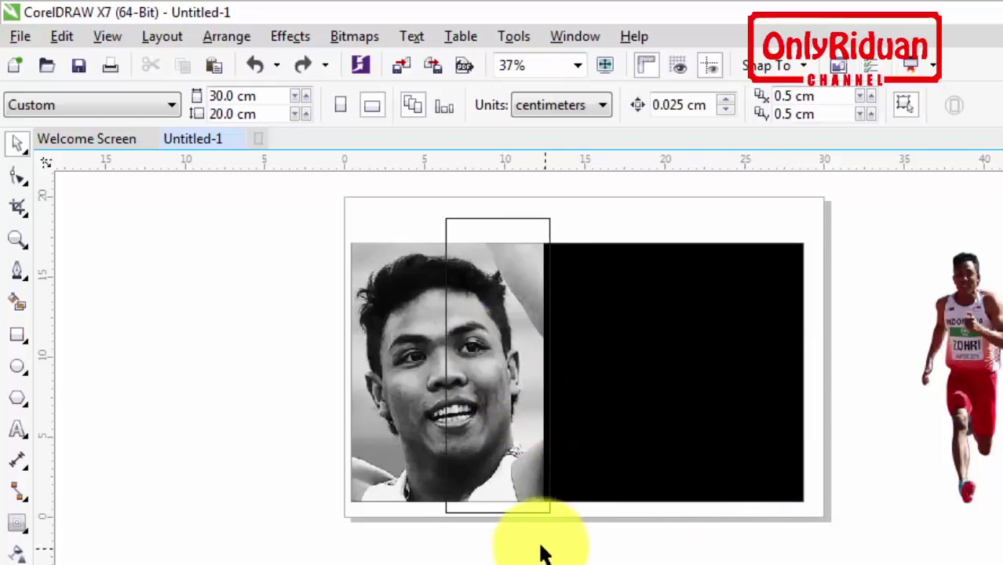
# Step: Move the intersected right half of the face away from the portrait onto the lower right part of the black rectangle
pyautogui.moveTo(603, 562); pyautogui.dragTo(422, 233)
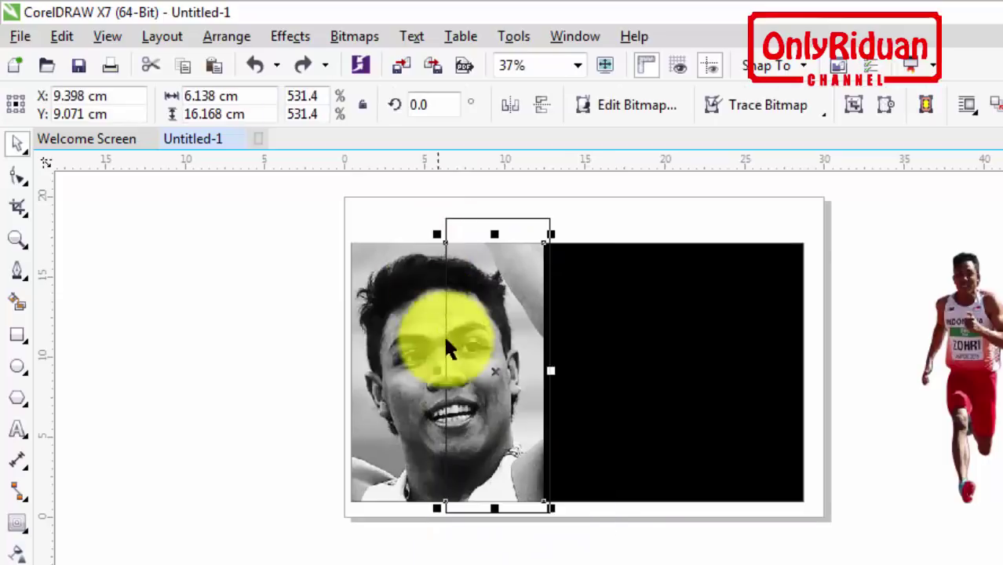
pyautogui.moveTo(497, 365); pyautogui.dragTo(701, 464)
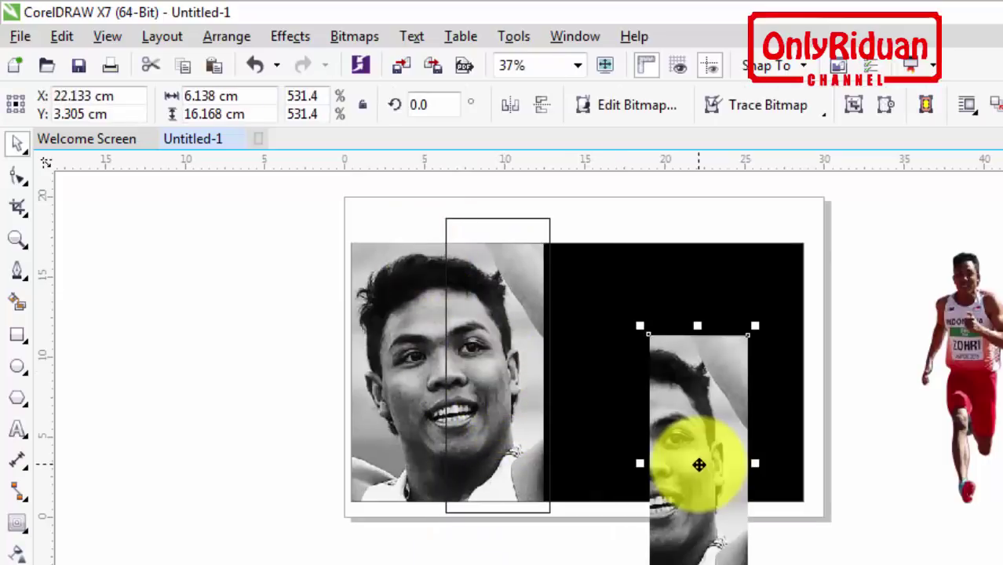
pyautogui.click(389, 394)
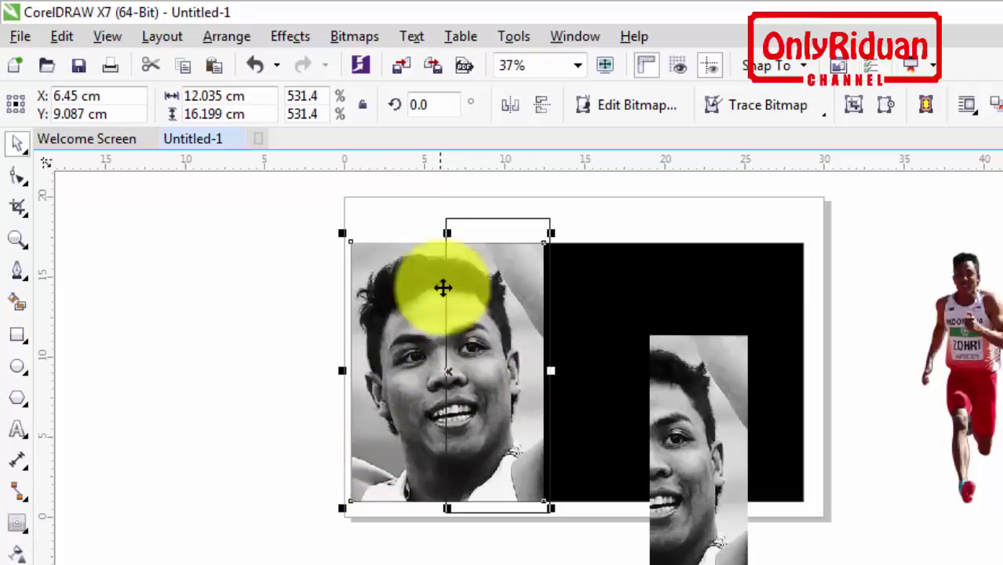
# Step: Cut the right half off the original portrait with the helper rectangle, using Back Minus Front in place of a trial Trim
pyautogui.moveTo(579, 546); pyautogui.dragTo(309, 208)
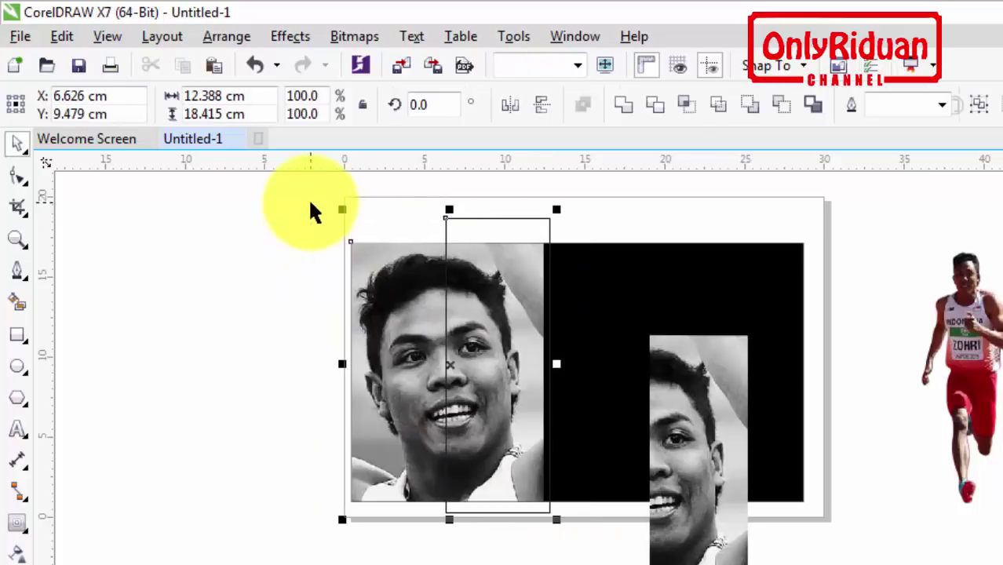
pyautogui.click(654, 105)
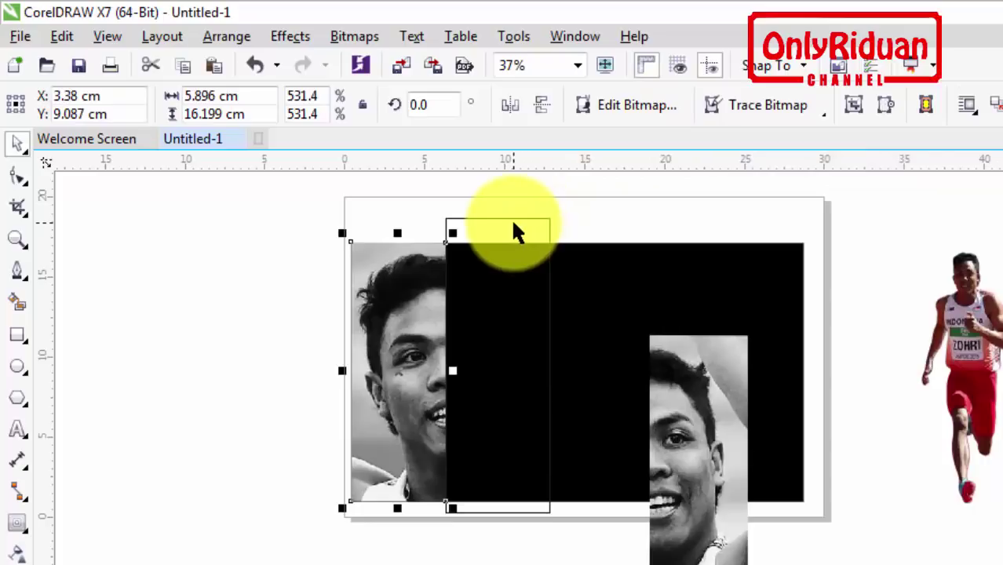
pyautogui.hotkey('ctrl', 'z')
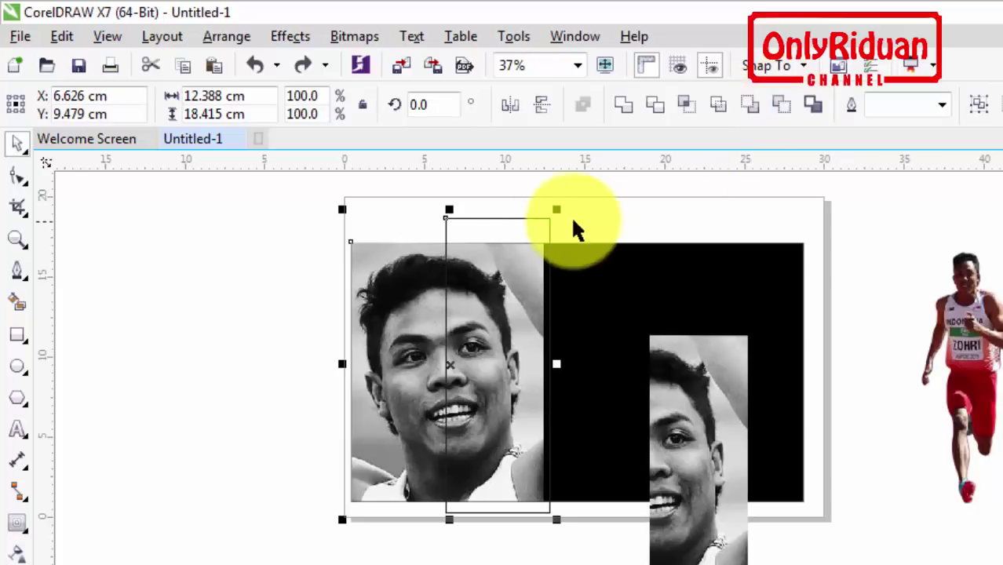
pyautogui.click(782, 105)
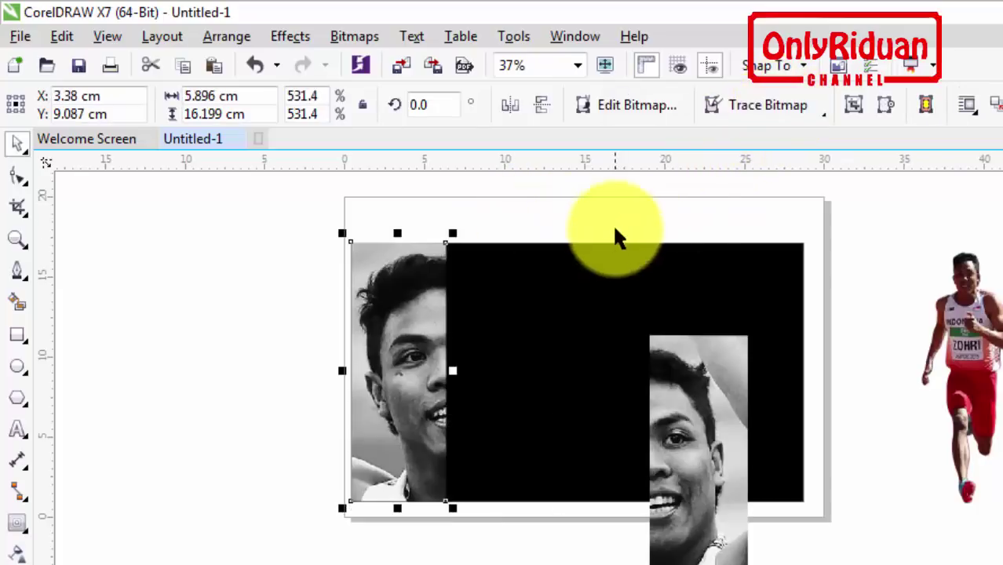
pyautogui.click(526, 208)
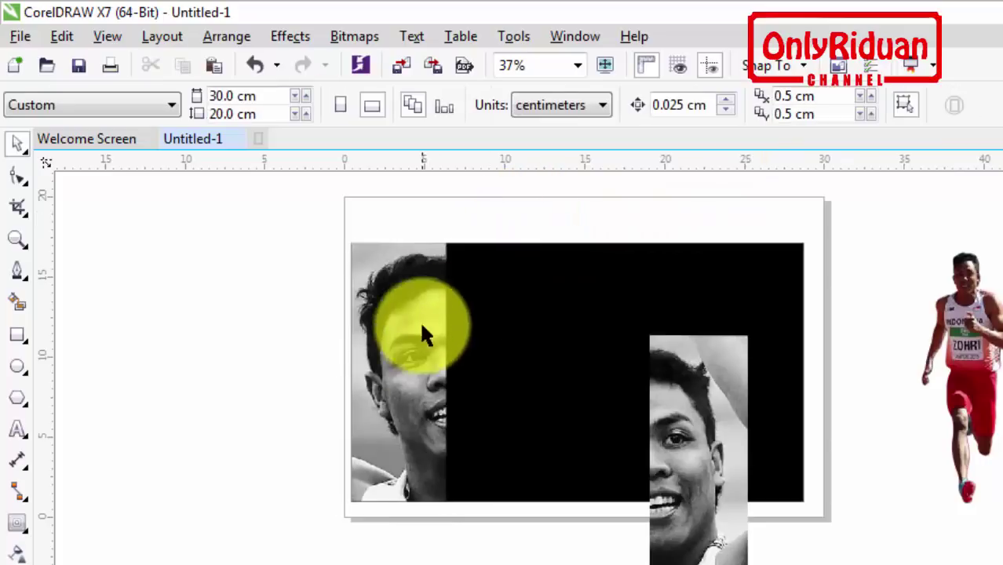
# Step: Snap the separate right half of the face back against the cut edge of the left half
pyautogui.click(679, 435)
pyautogui.moveTo(652, 335); pyautogui.dragTo(446, 244)
pyautogui.click(239, 271)
# Step: Try moving the right half of the face away from the left half, and undo the move
pyautogui.click(475, 362)
pyautogui.moveTo(475, 362); pyautogui.dragTo(532, 368)
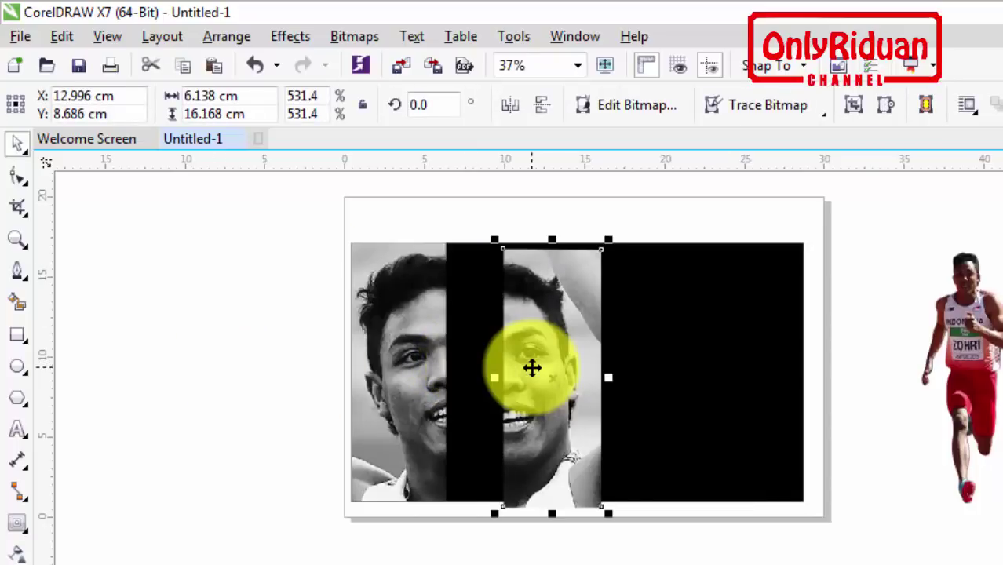
pyautogui.hotkey('ctrl', 'z')
pyautogui.click(567, 550)
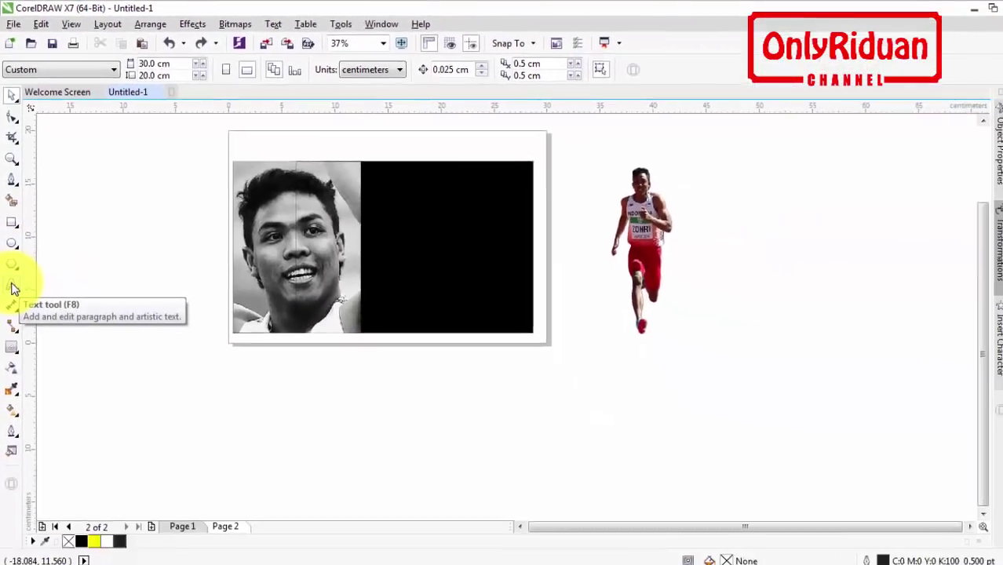
# Step: Add the three-line text "LALU MUHAMMAD ZOHRI" at 24 pt below the page and set its font to Impact
pyautogui.click(13, 283)
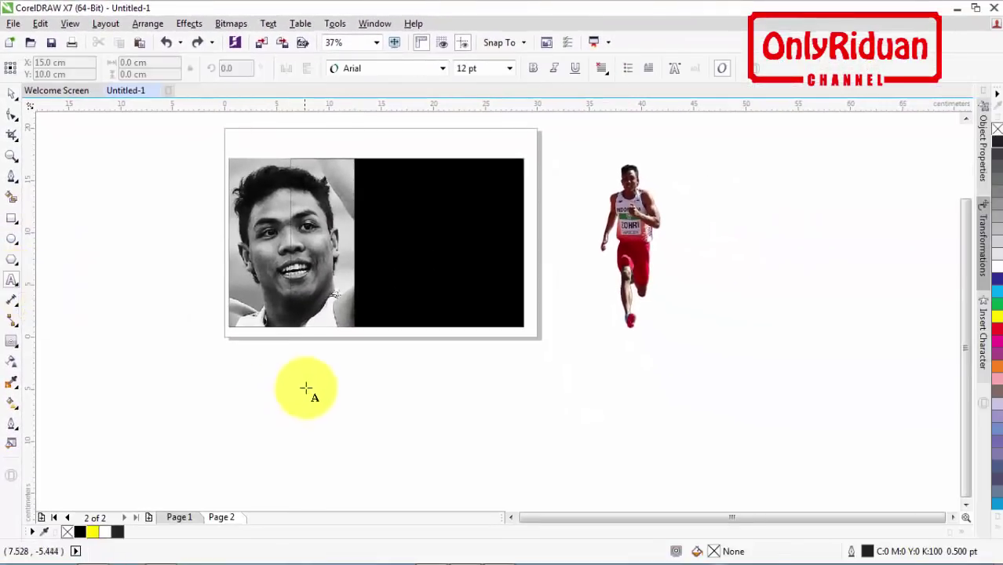
pyautogui.click(309, 386)
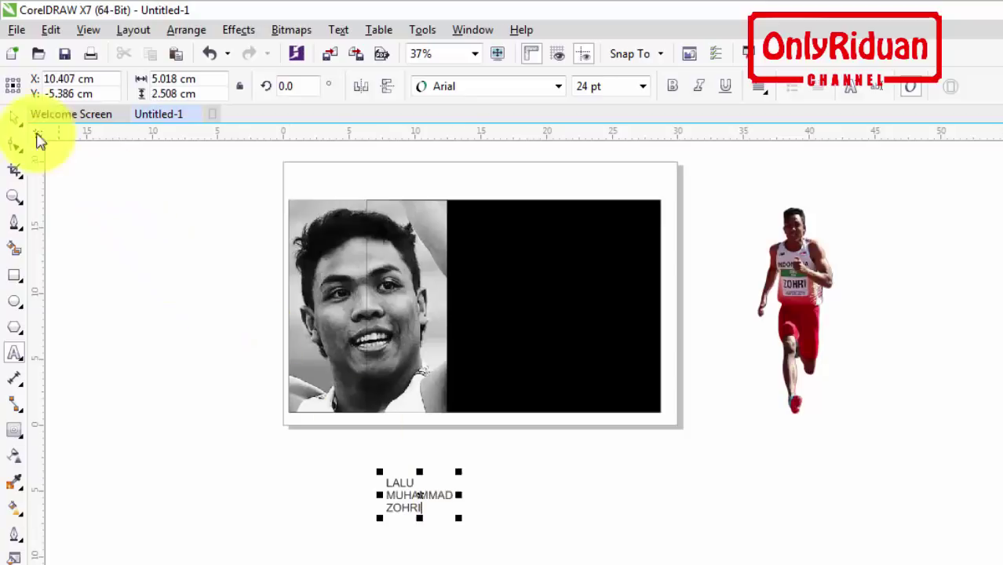
pyautogui.click(13, 119)
pyautogui.click(563, 87)
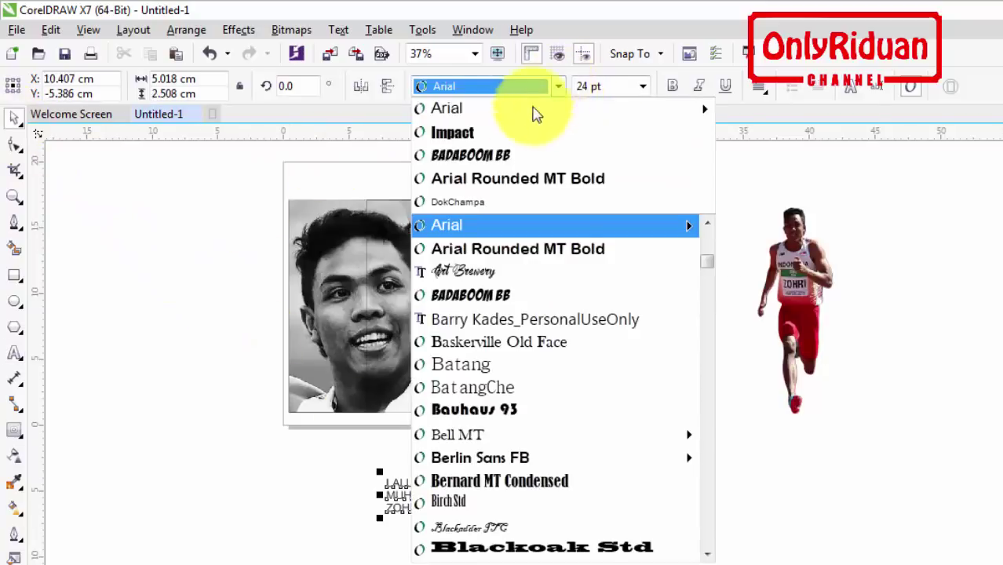
pyautogui.click(510, 135)
# Step: Place the name text over the portrait's upper right half, enlarge it to about 9.8 × 6.7 cm, and fill it white
pyautogui.moveTo(410, 498); pyautogui.dragTo(506, 308)
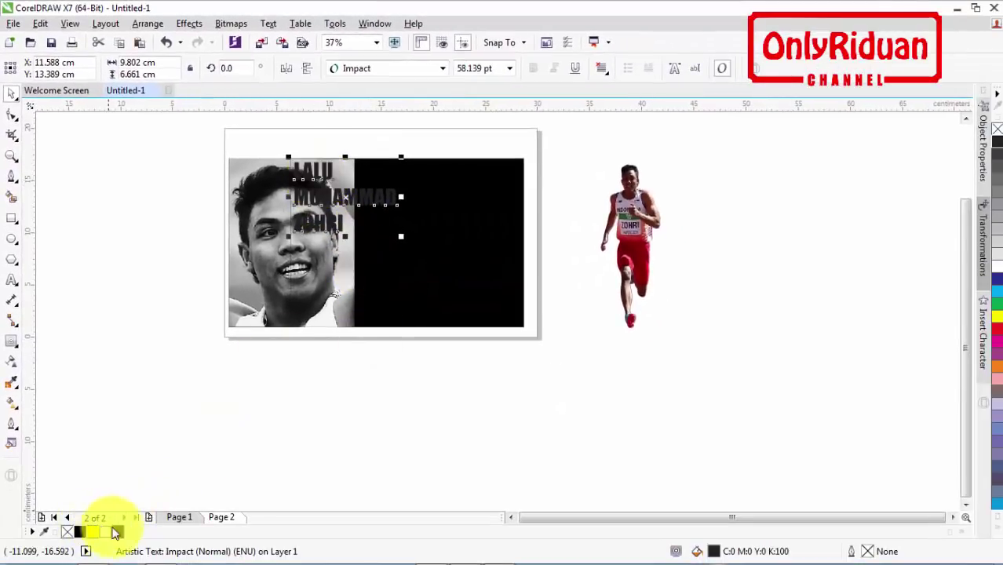
pyautogui.click(80, 533)
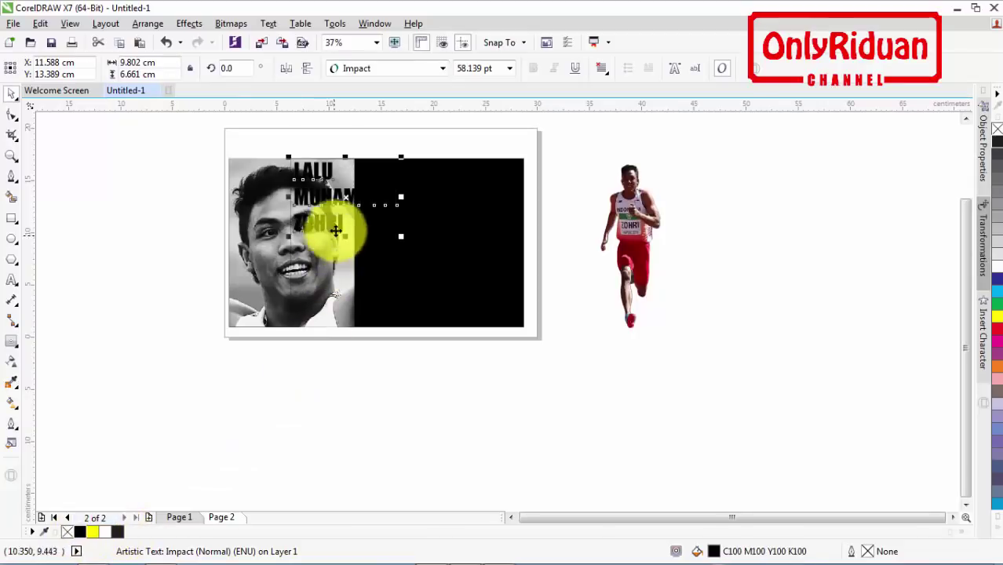
pyautogui.click(104, 534)
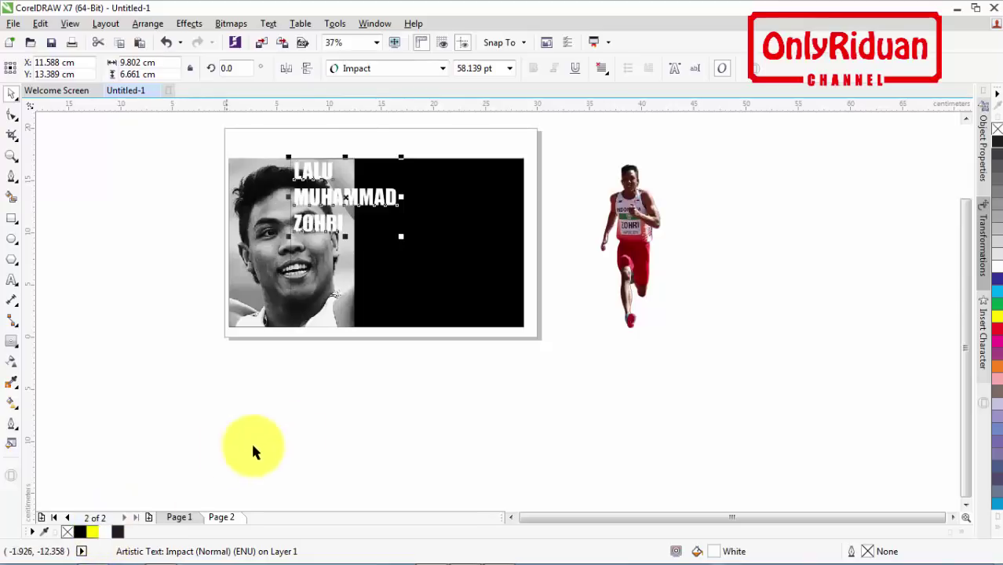
pyautogui.click(362, 410)
# Step: Duplicate the white name text directly below the original and replace the copy's wording with "UNTUK"
pyautogui.click(335, 199)
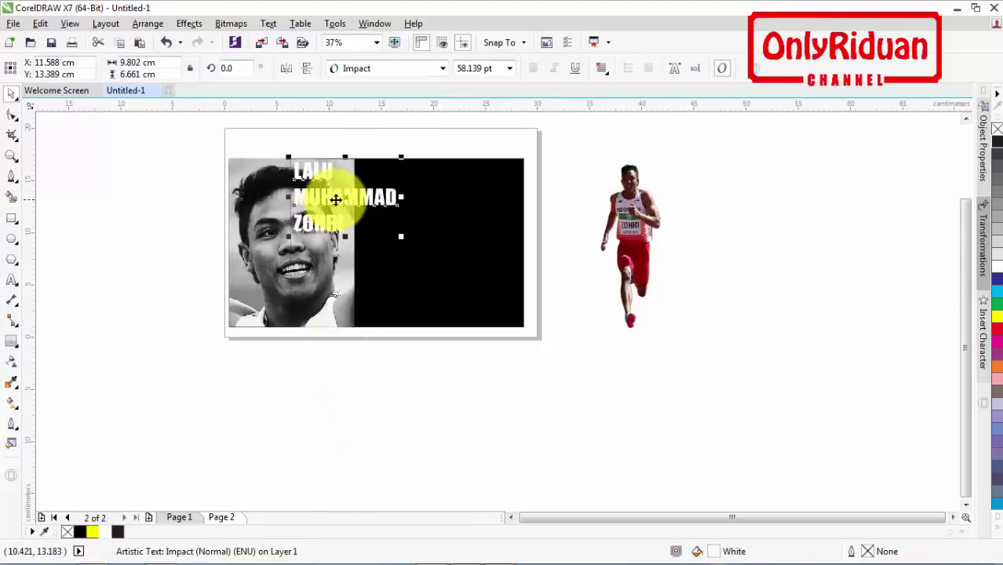
pyautogui.moveTo(340, 199); pyautogui.dragTo(341, 272)
pyautogui.rightClick(341, 271)
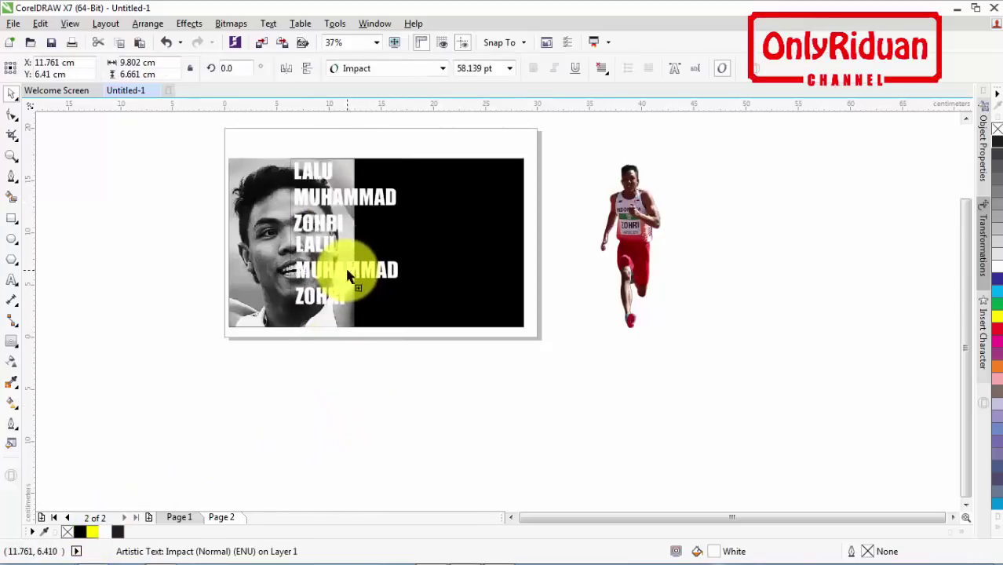
pyautogui.click(11, 280)
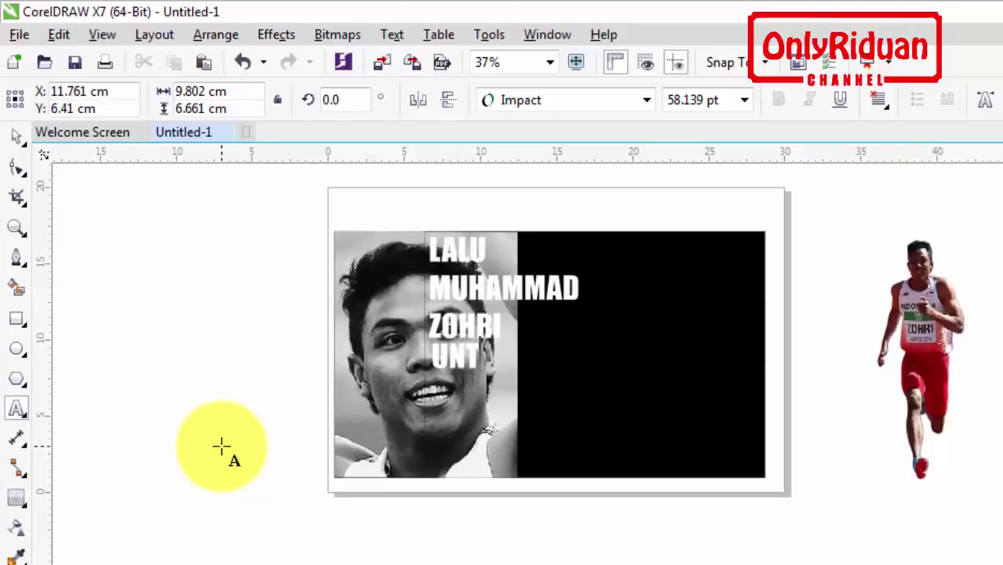
pyautogui.click(16, 136)
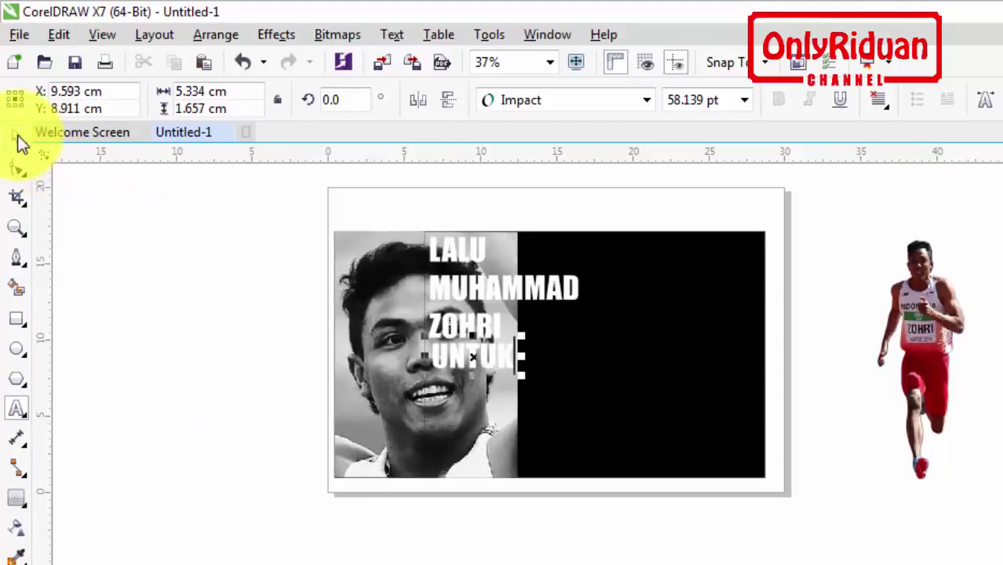
# Step: Enlarge "UNTUK" to about 9.8 × 3 cm and duplicate it directly below, replacing the copy's wording with "INDONESIA"
pyautogui.moveTo(528, 379); pyautogui.dragTo(587, 414)
pyautogui.moveTo(509, 371); pyautogui.dragTo(519, 426)
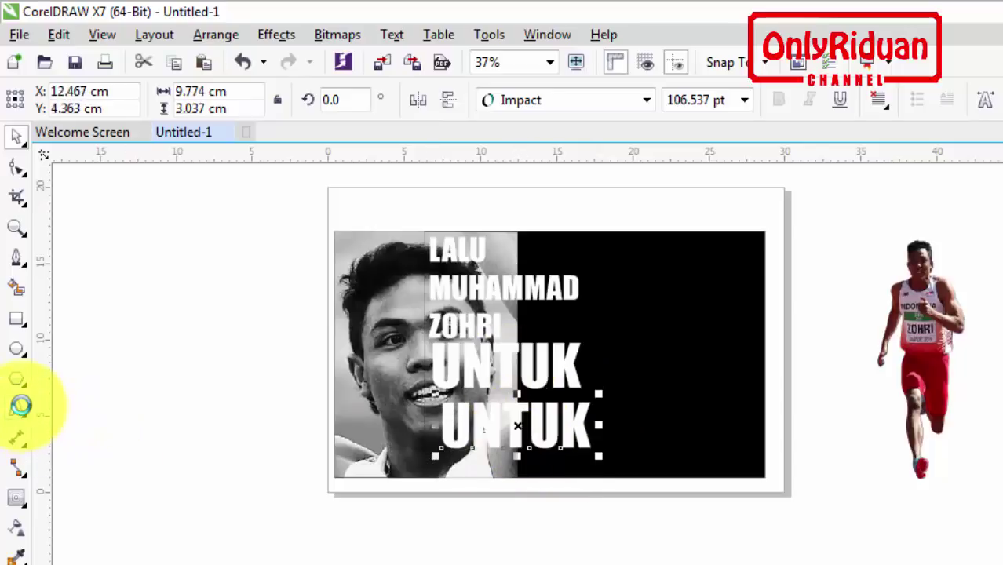
pyautogui.press('BackSpace')
pyautogui.press('BackSpace')
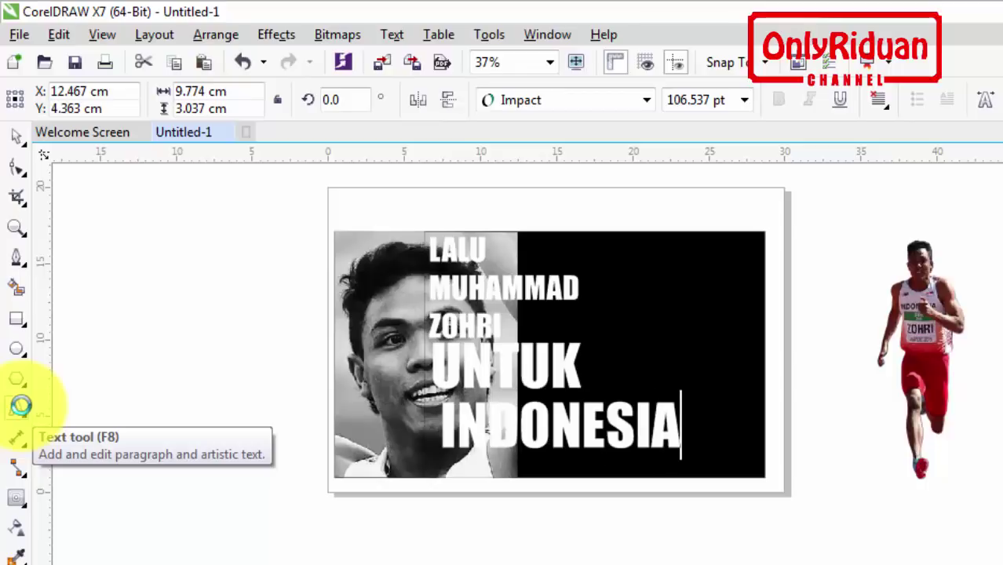
pyautogui.click(17, 137)
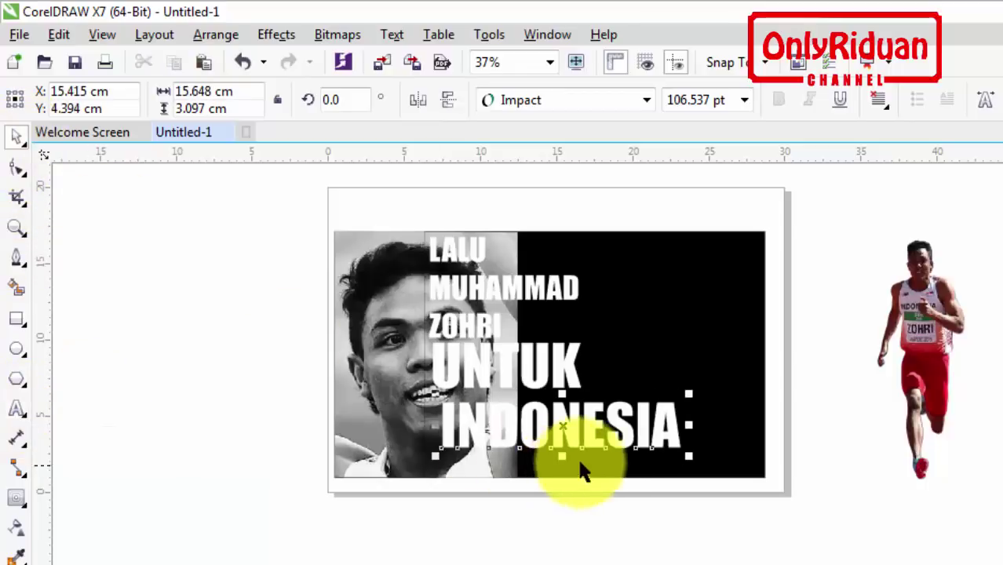
pyautogui.moveTo(568, 426); pyautogui.dragTo(553, 420)
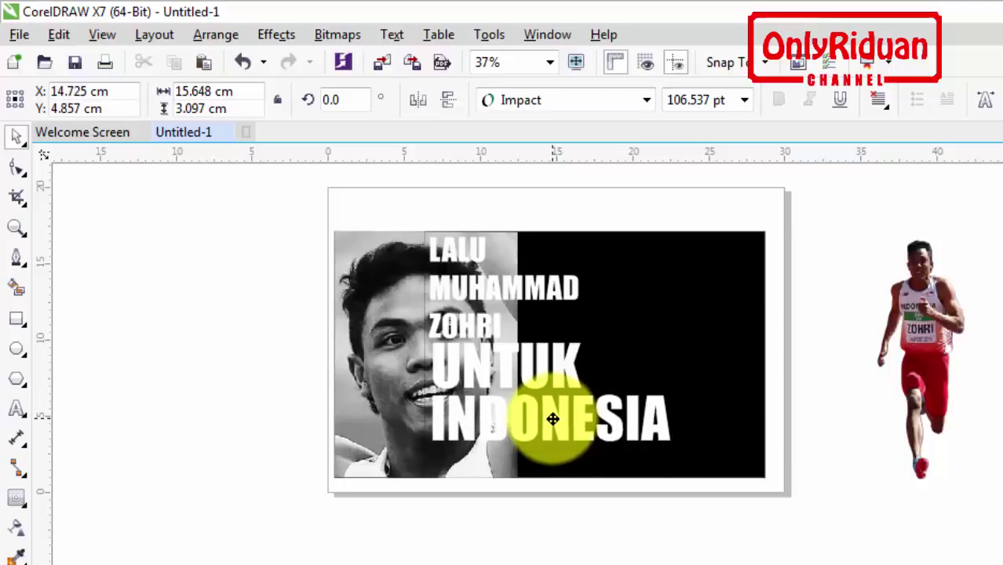
# Step: Tighten the line spacing of the three-line name text until the block is about 5.5 cm high
pyautogui.click(16, 227)
pyautogui.moveTo(325, 238); pyautogui.dragTo(762, 497)
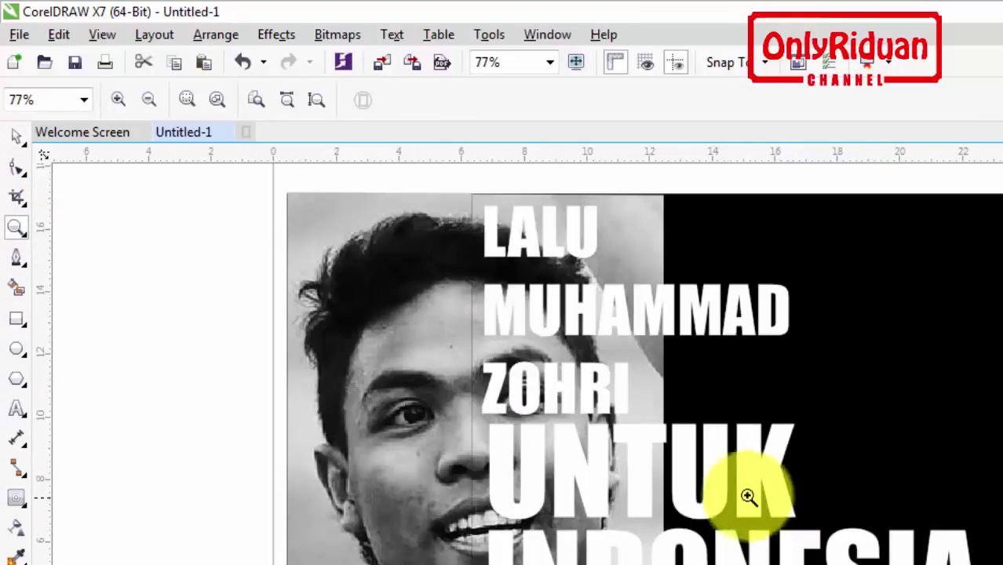
pyautogui.click(16, 136)
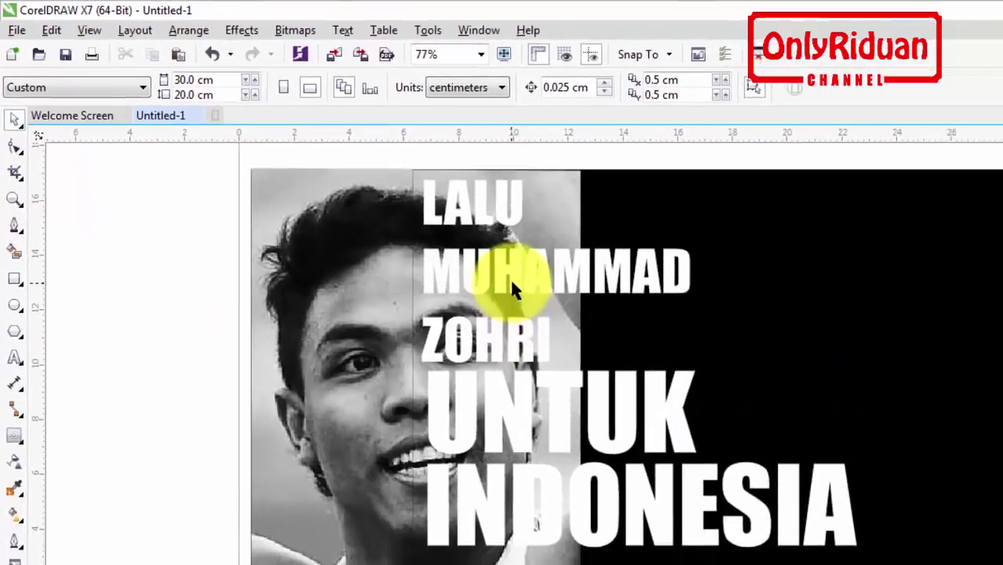
pyautogui.click(509, 276)
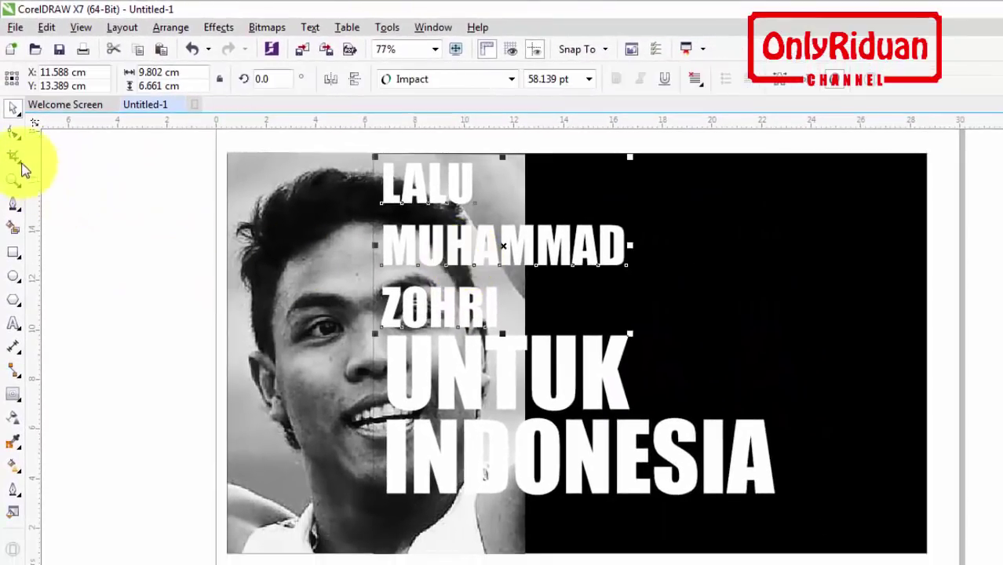
pyautogui.click(14, 140)
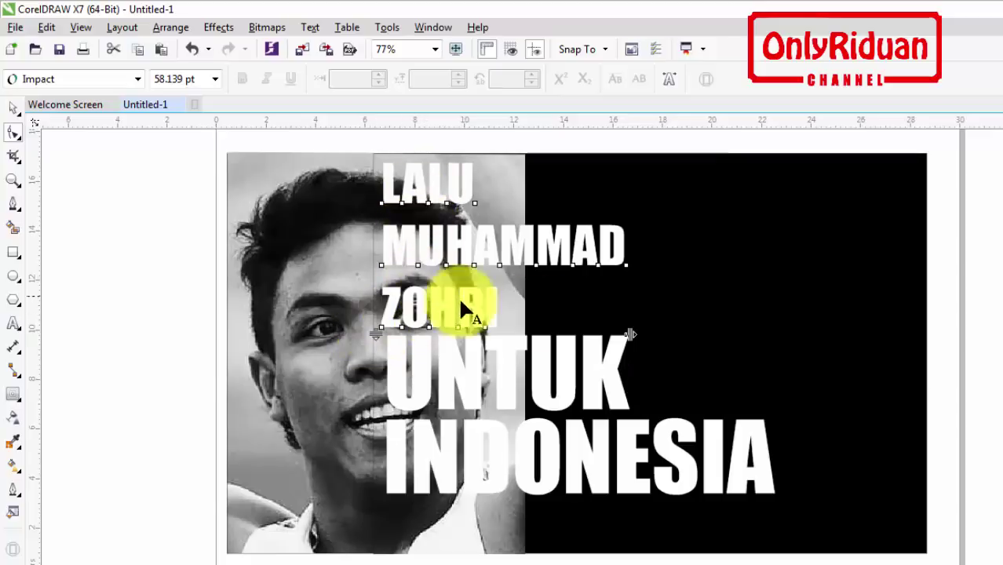
pyautogui.moveTo(631, 335)
pyautogui.mouseDown()
pyautogui.moveTo(661, 336)
pyautogui.moveTo(643, 336)
pyautogui.mouseUp()
pyautogui.hotkey('ctrl', 'z')
pyautogui.moveTo(375, 333); pyautogui.dragTo(371, 296)
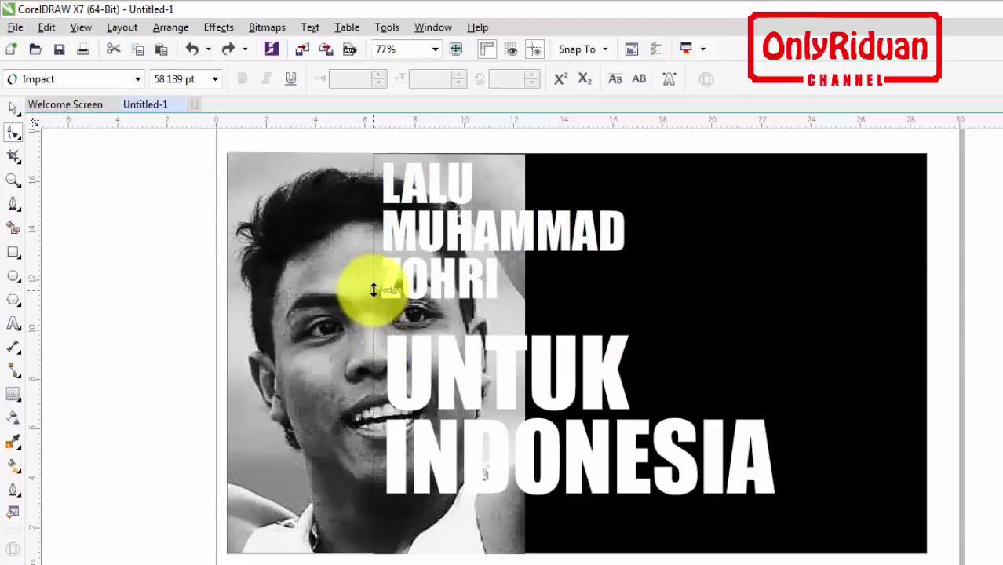
pyautogui.click(361, 291)
pyautogui.click(15, 109)
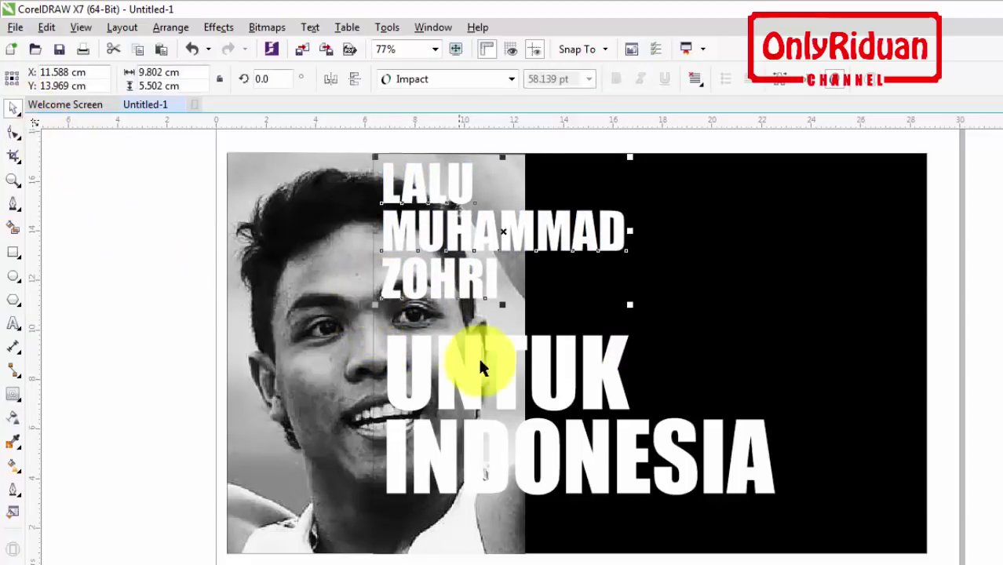
# Step: Move "UNTUK" and "INDONESIA" up close beneath the name text, and enlarge "INDONESIA" to about 18.1 × 3.6 cm
pyautogui.moveTo(496, 367); pyautogui.dragTo(494, 342)
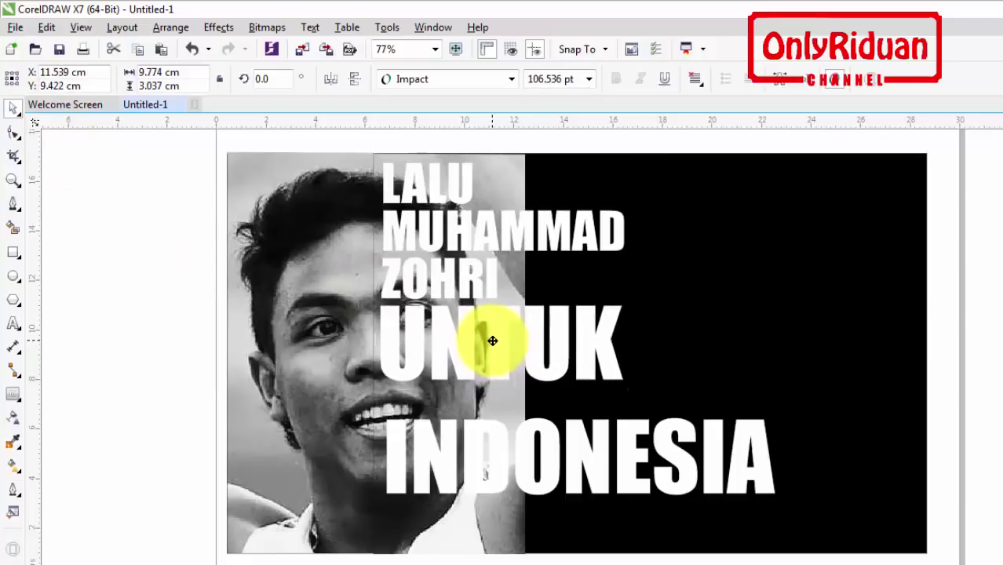
pyautogui.moveTo(524, 438); pyautogui.dragTo(523, 411)
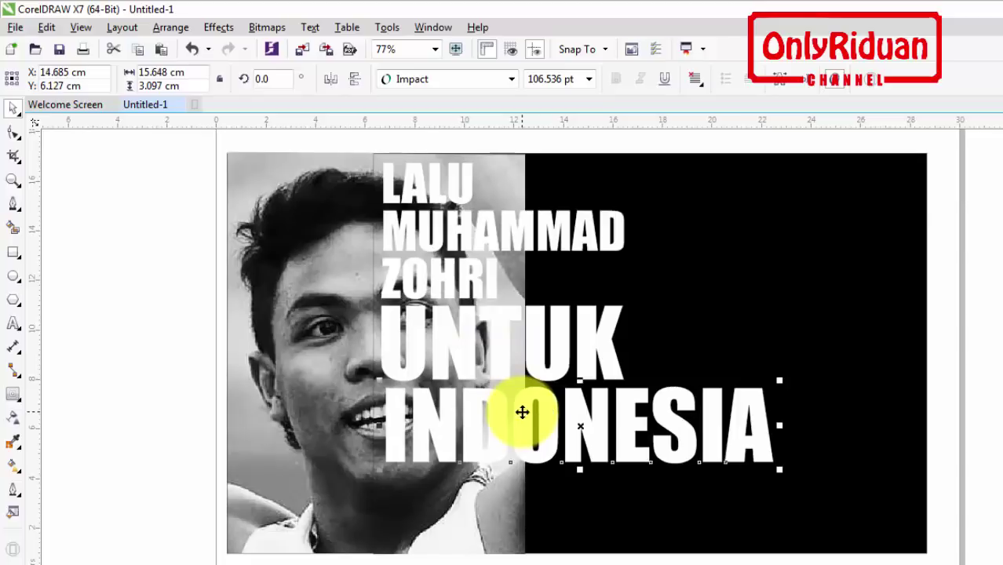
pyautogui.moveTo(777, 464); pyautogui.dragTo(840, 492)
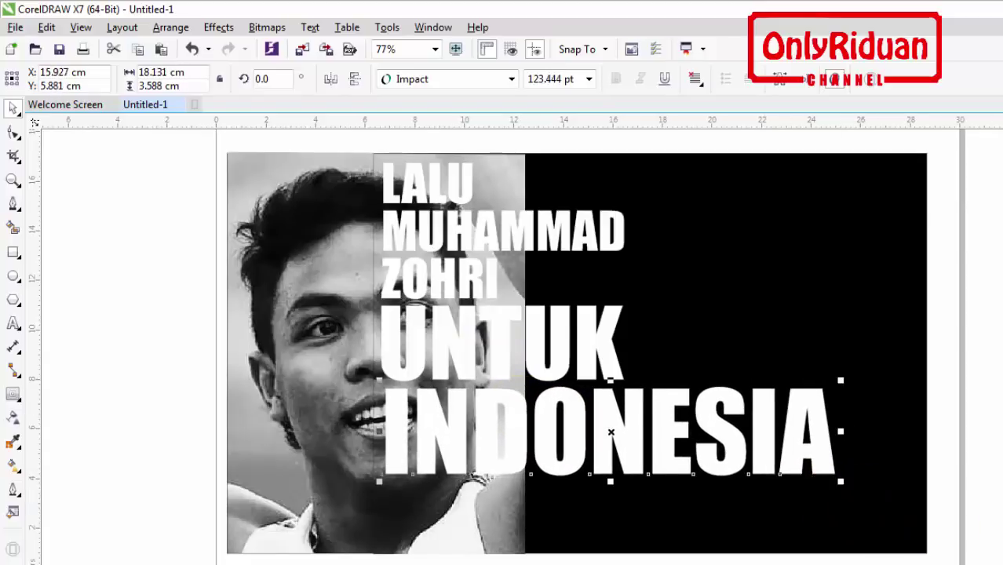
# Step: Duplicate "UNTUK" below "INDONESIA" and shrink the copy to about 4.8 × 1.5 cm
pyautogui.scroll(-1, 589, 345)
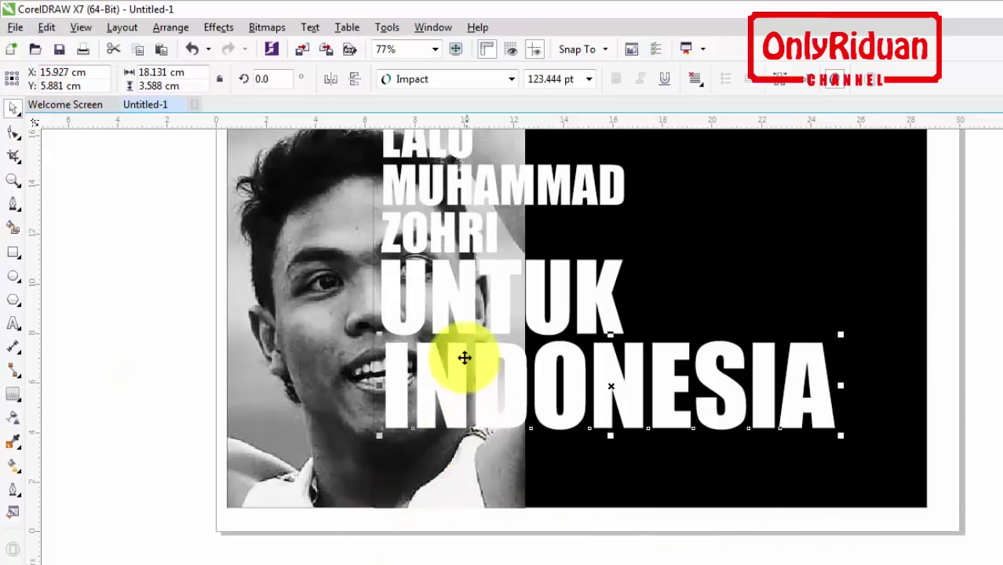
pyautogui.click(466, 287)
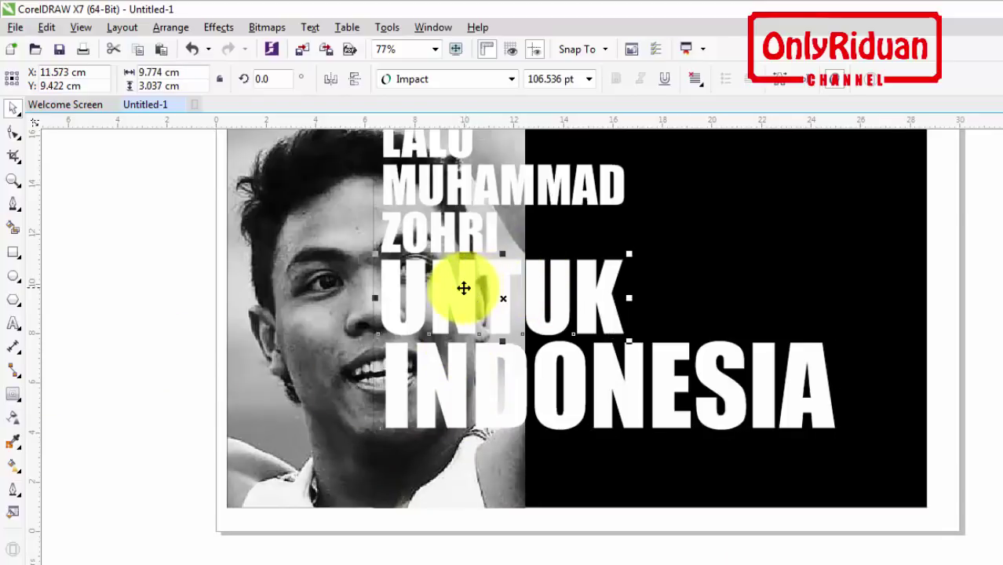
pyautogui.moveTo(459, 302); pyautogui.dragTo(463, 465)
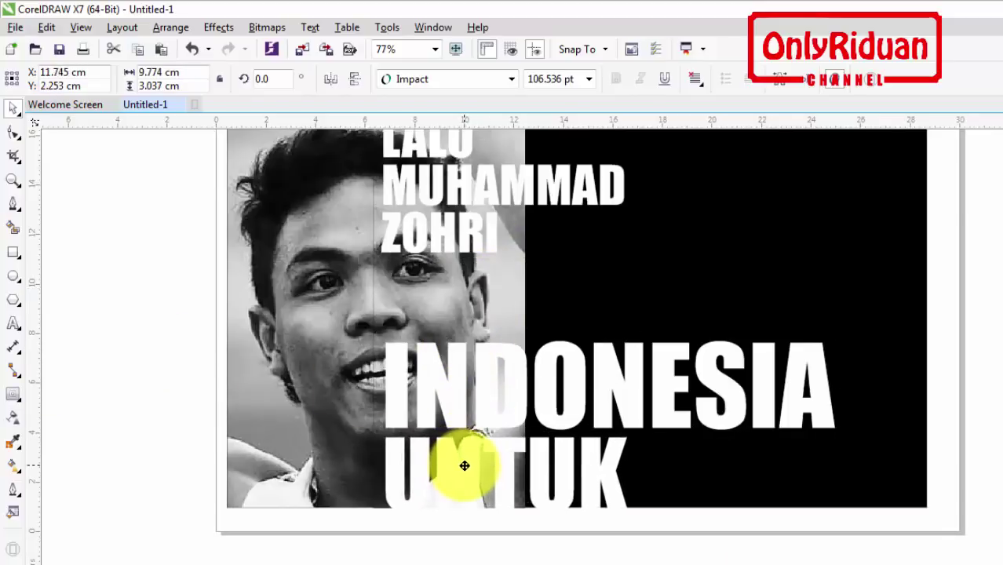
pyautogui.rightClick(464, 466)
pyautogui.moveTo(634, 521); pyautogui.dragTo(507, 526)
# Step: Replace the small copy's wording with "JUARA DUNIA LARI 100M U20" and scale the line to about 18.2 cm wide, matching "INDONESIA"
pyautogui.click(13, 324)
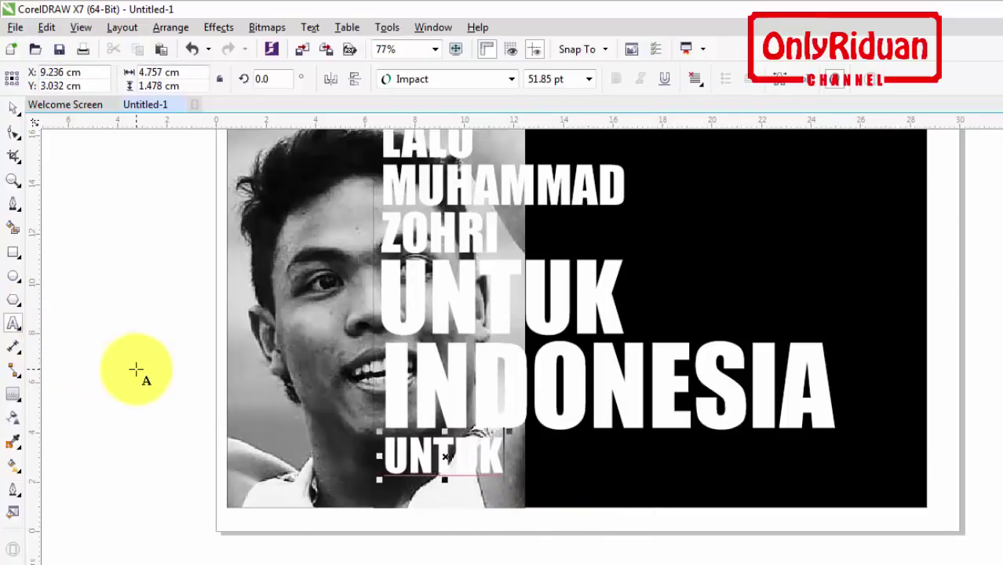
pyautogui.press('BackSpace')
pyautogui.press('BackSpace')
pyautogui.press('BackSpace')
pyautogui.press('BackSpace')
pyautogui.press('BackSpace')
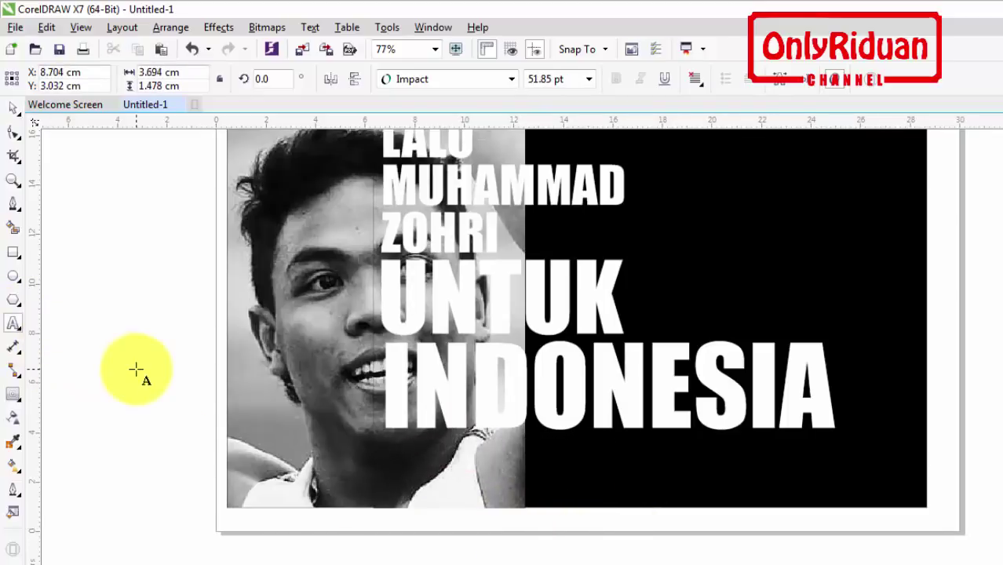
pyautogui.write('JUARA DUANIA')
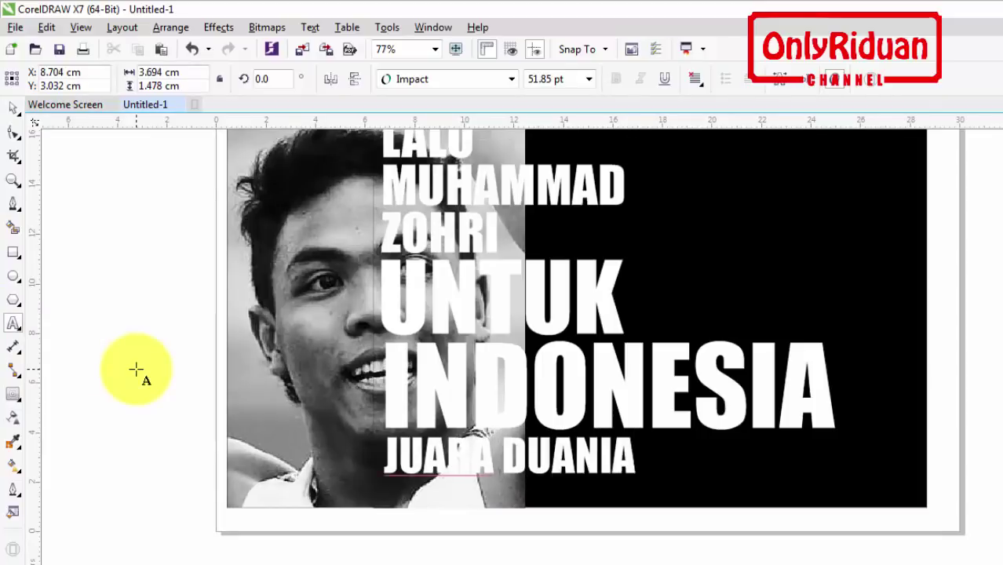
pyautogui.press('BackSpace')
pyautogui.press('BackSpace')
pyautogui.press('BackSpace')
pyautogui.press('BackSpace')
pyautogui.write('NIA')
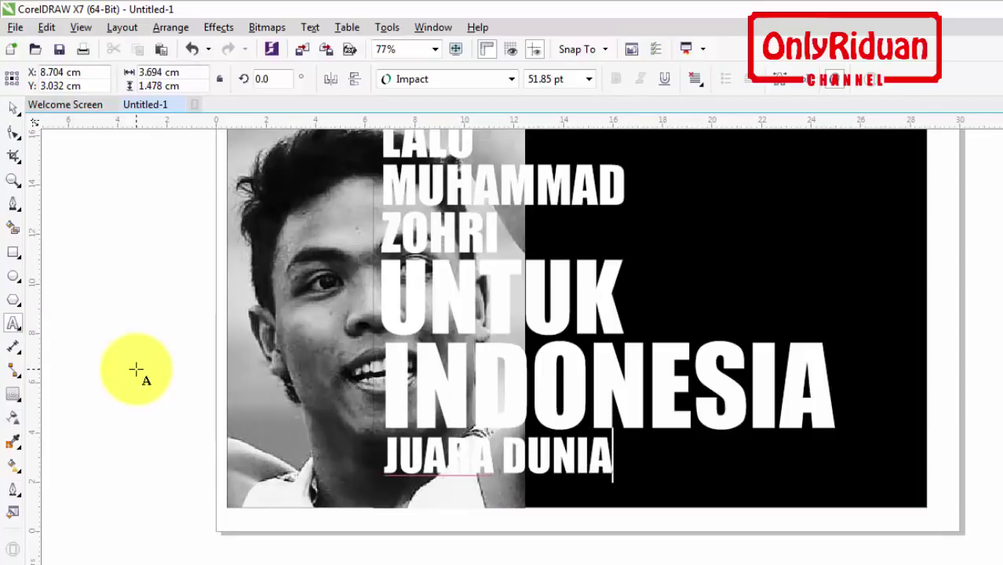
pyautogui.write(' LARI')
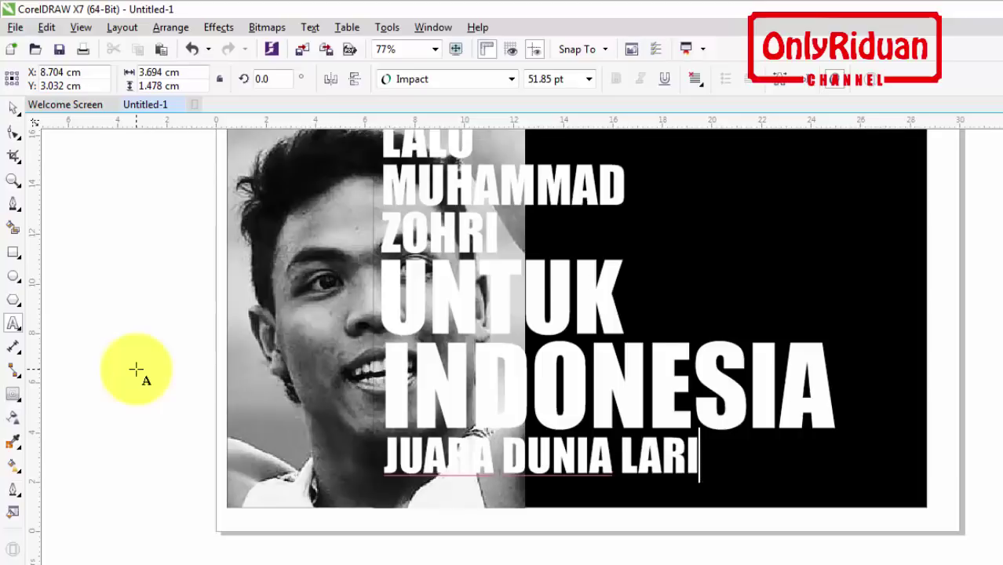
pyautogui.write(' 100')
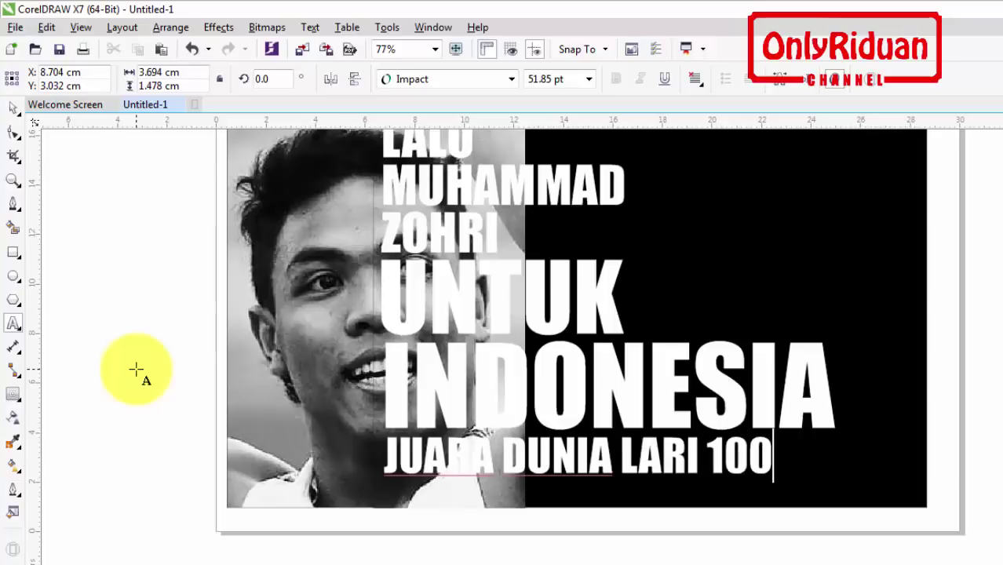
pyautogui.write('M U')
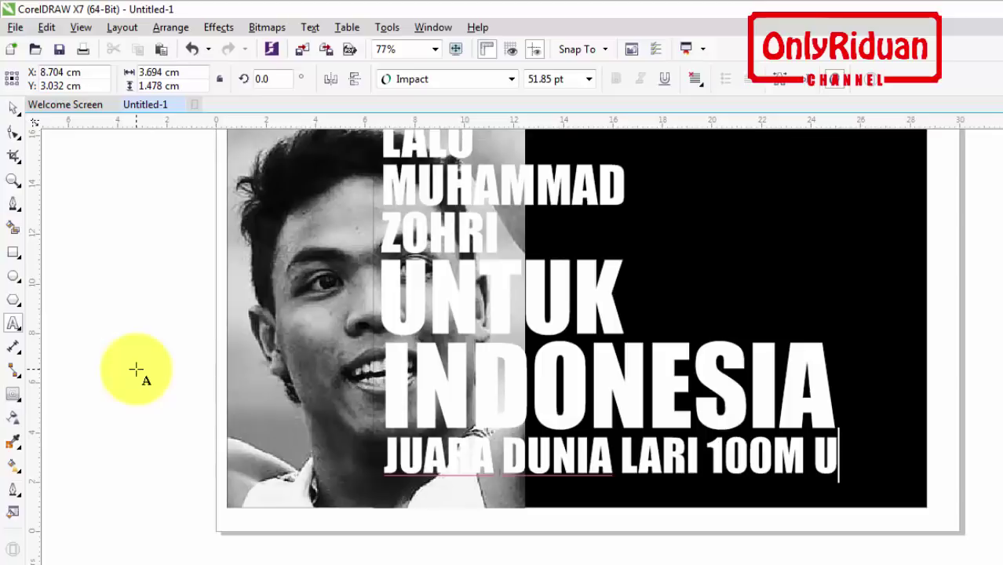
pyautogui.write('20')
pyautogui.click(13, 108)
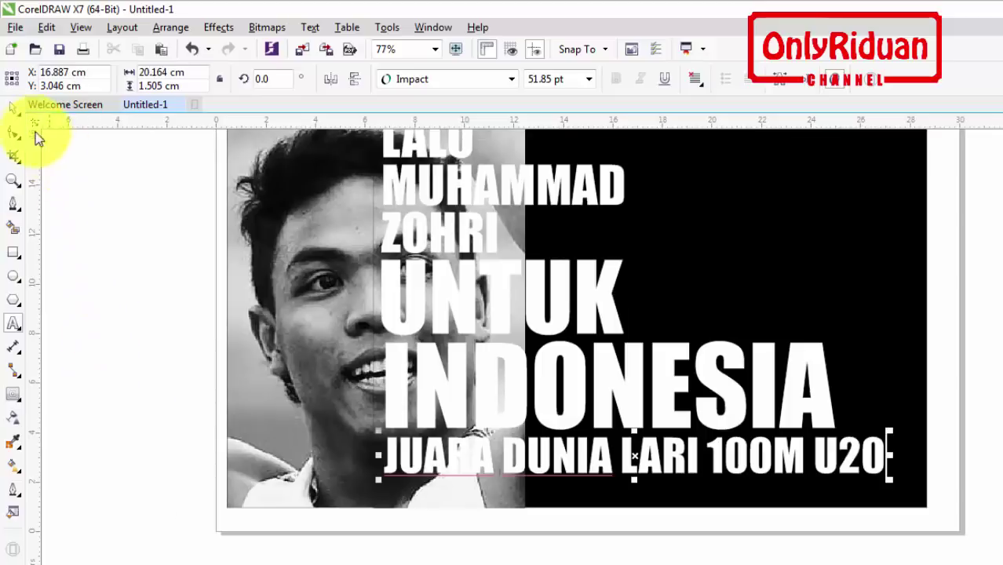
pyautogui.moveTo(891, 481); pyautogui.dragTo(843, 527)
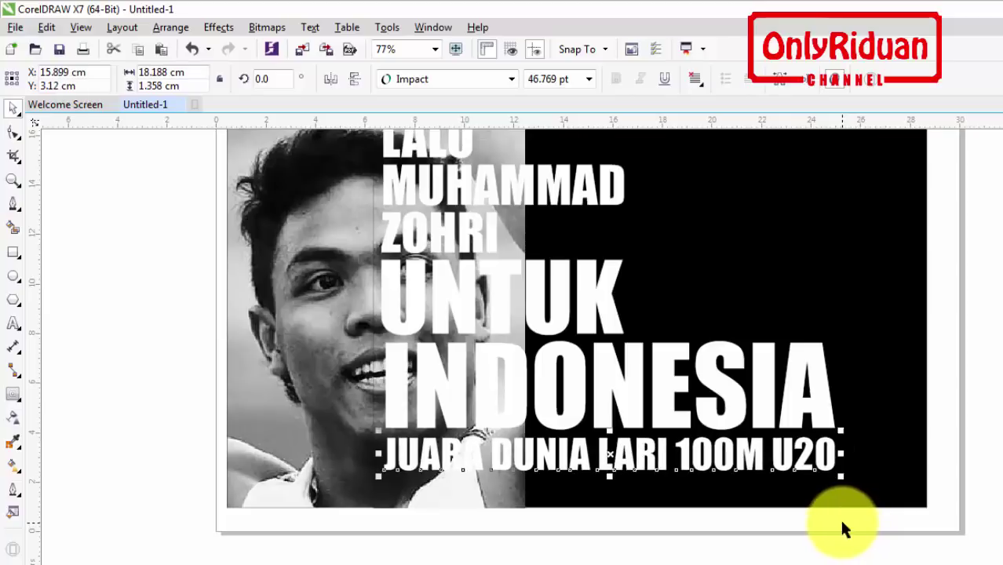
# Step: Align the left edges of all four white text objects
pyautogui.scroll(1, 496, 335)
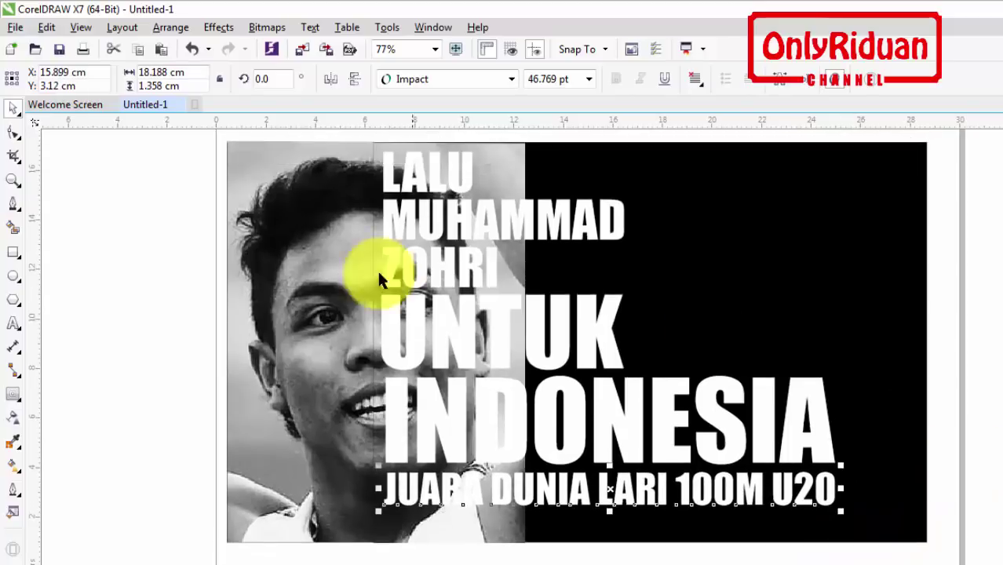
pyautogui.moveTo(972, 537); pyautogui.dragTo(377, 147)
pyautogui.press('l')
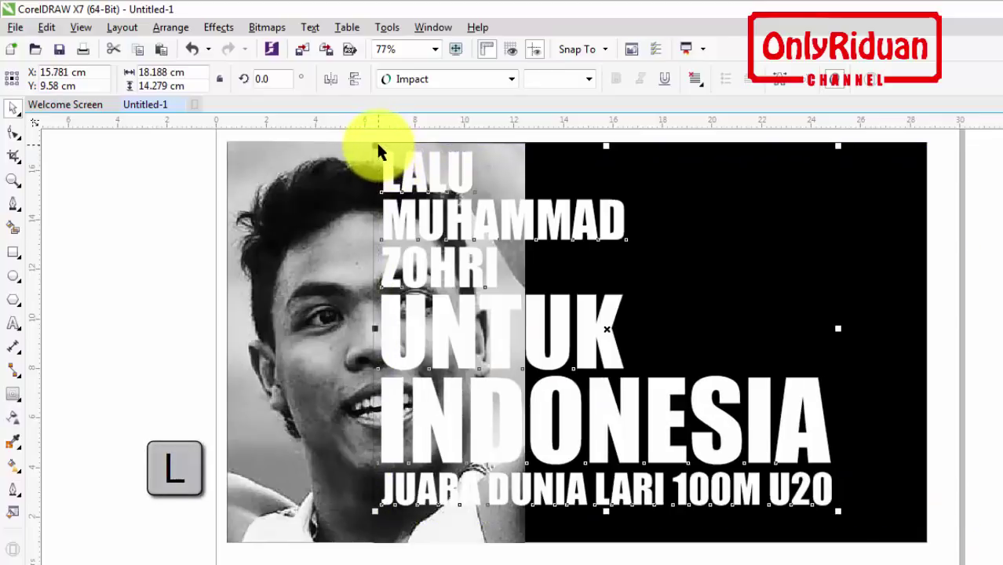
pyautogui.press('Escape')
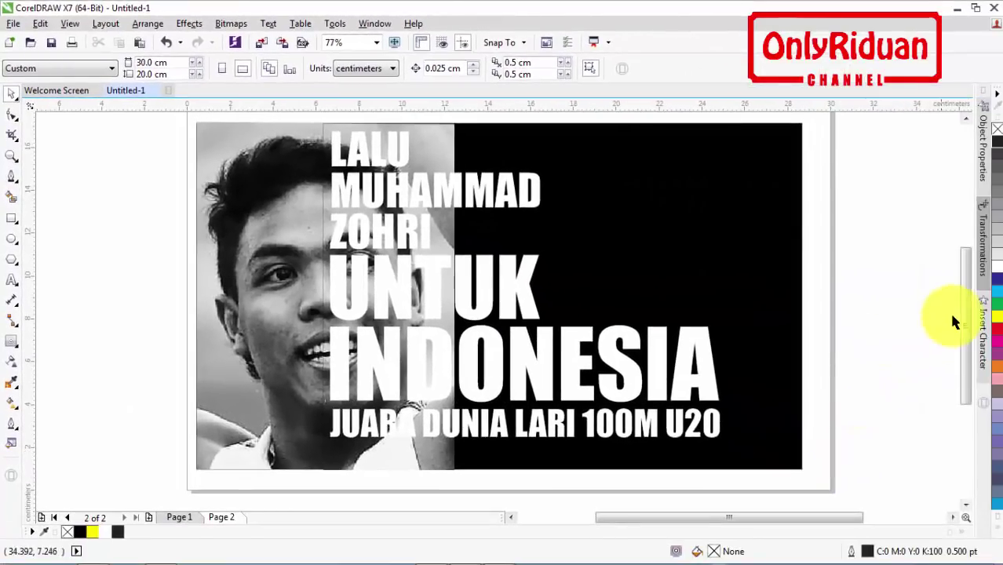
# Step: Group the four white text objects
pyautogui.scroll(1, 968, 313)
pyautogui.moveTo(826, 471); pyautogui.dragTo(328, 136)
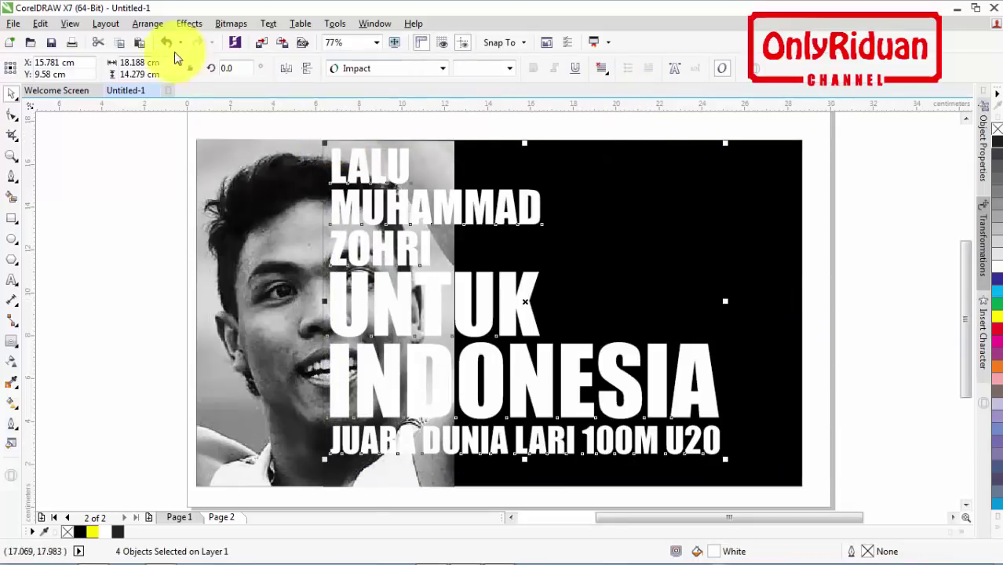
pyautogui.hotkey('ctrl', 'g')
pyautogui.hotkey('ctrl', 'g')
pyautogui.press('Escape')
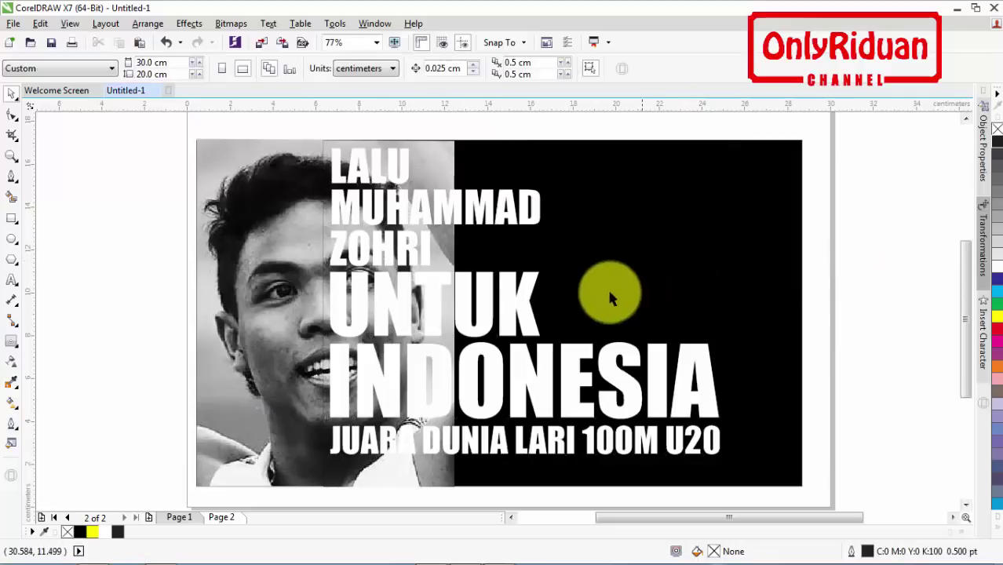
# Step: Try moving the text group to the right across the black background, and undo the move
pyautogui.moveTo(531, 301); pyautogui.dragTo(612, 285)
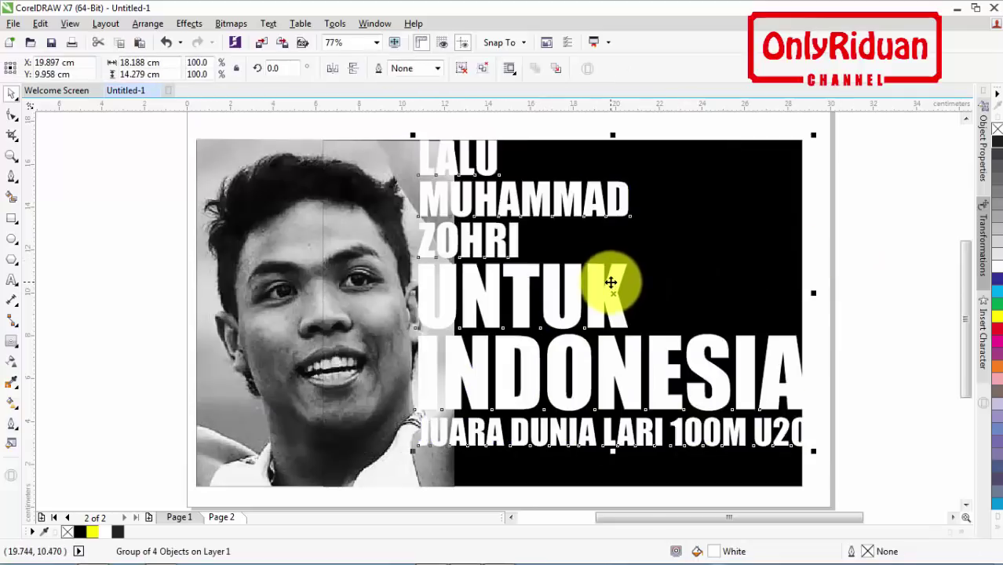
pyautogui.hotkey('ctrl', 'z')
pyautogui.click(878, 285)
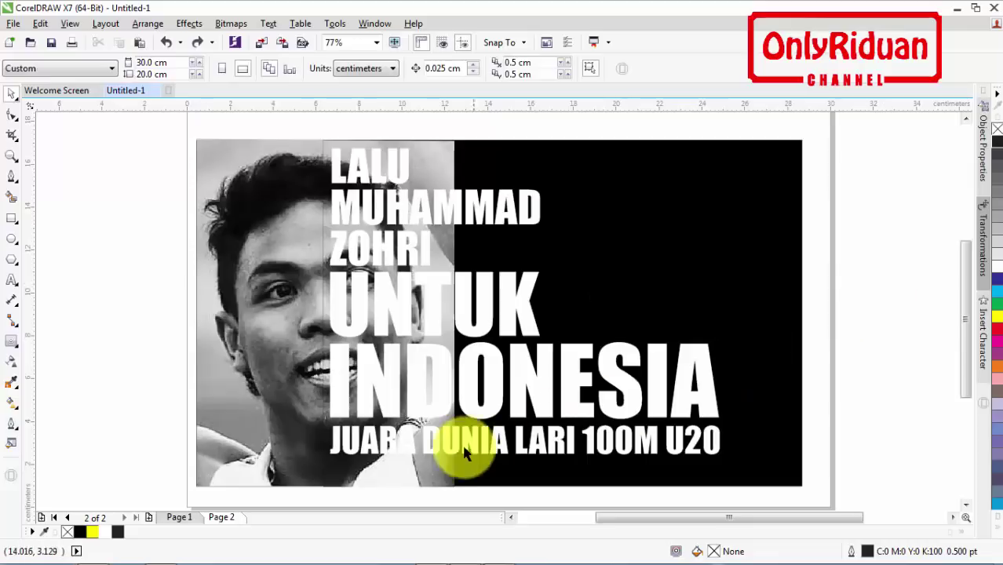
# Step: PowerClip the right half of the grayscale portrait inside the white text group
pyautogui.click(433, 464)
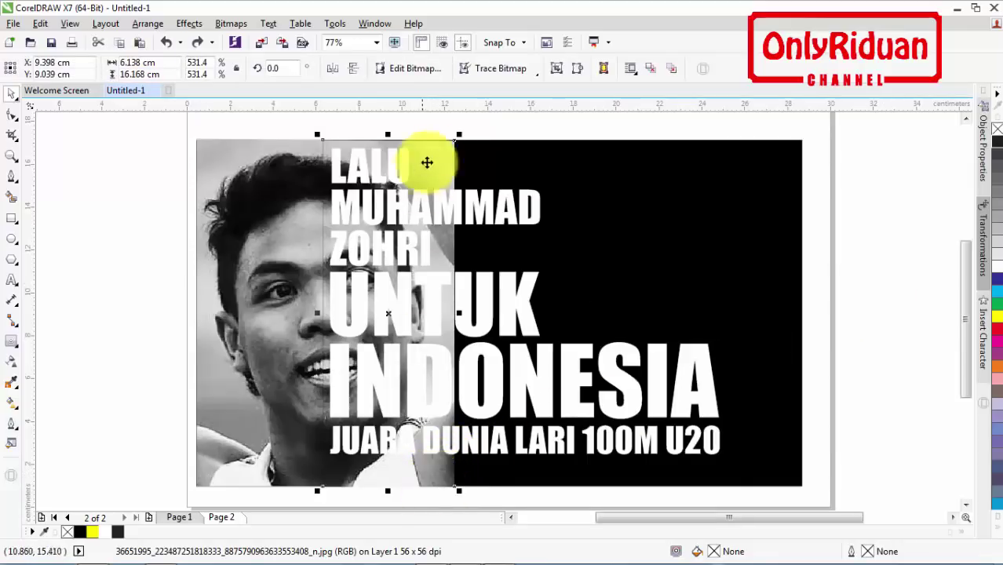
pyautogui.rightClick(431, 470)
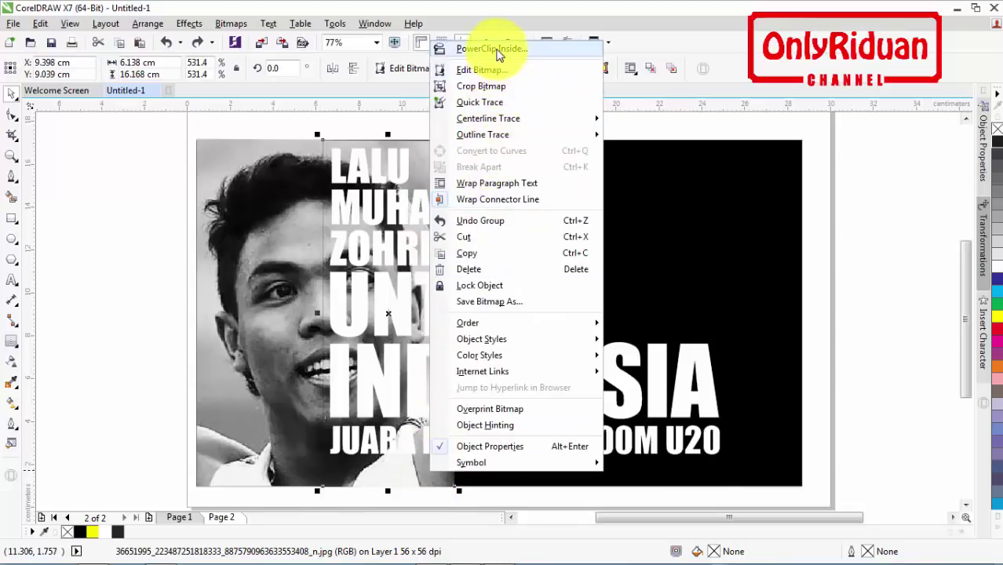
pyautogui.click(492, 49)
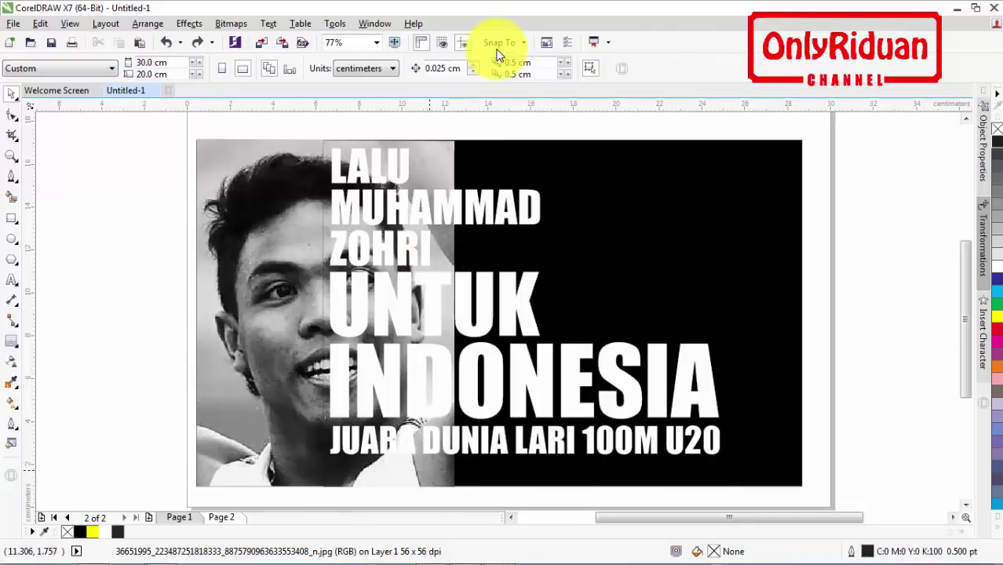
pyautogui.click(383, 300)
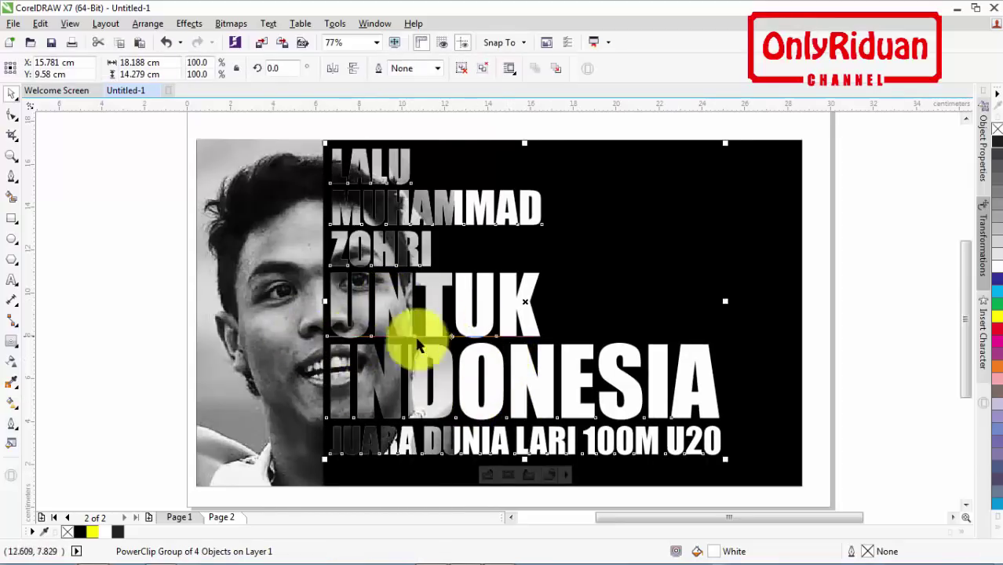
pyautogui.click(141, 228)
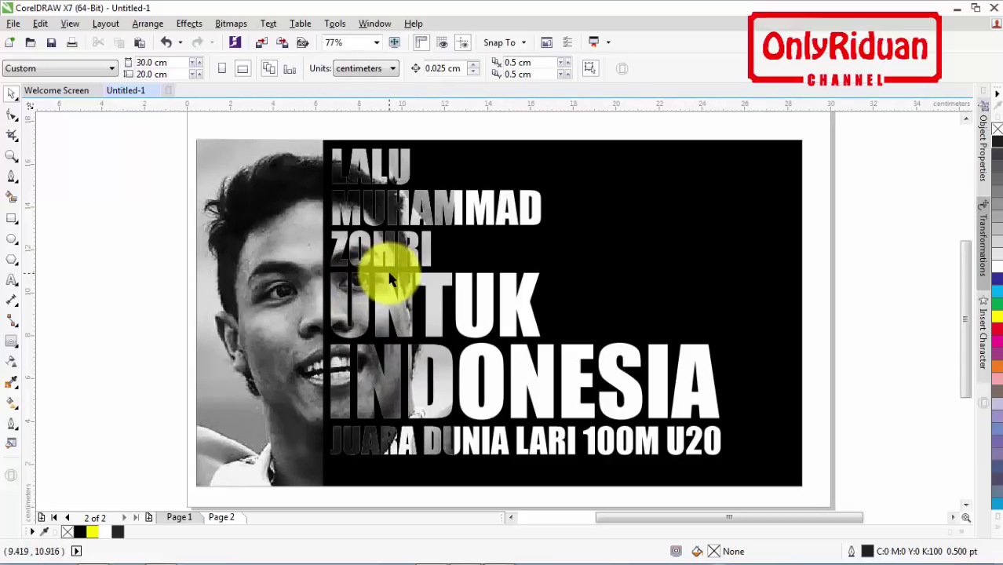
# Step: Check the finished poster on Page 1, and move the cut-out runner closer to the page edge on Page 2
pyautogui.click(179, 517)
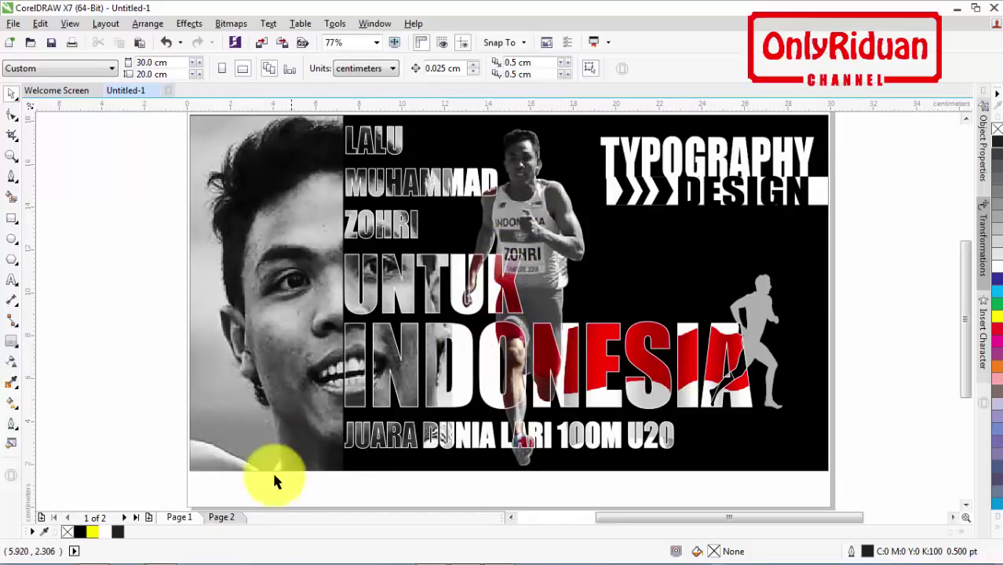
pyautogui.click(223, 519)
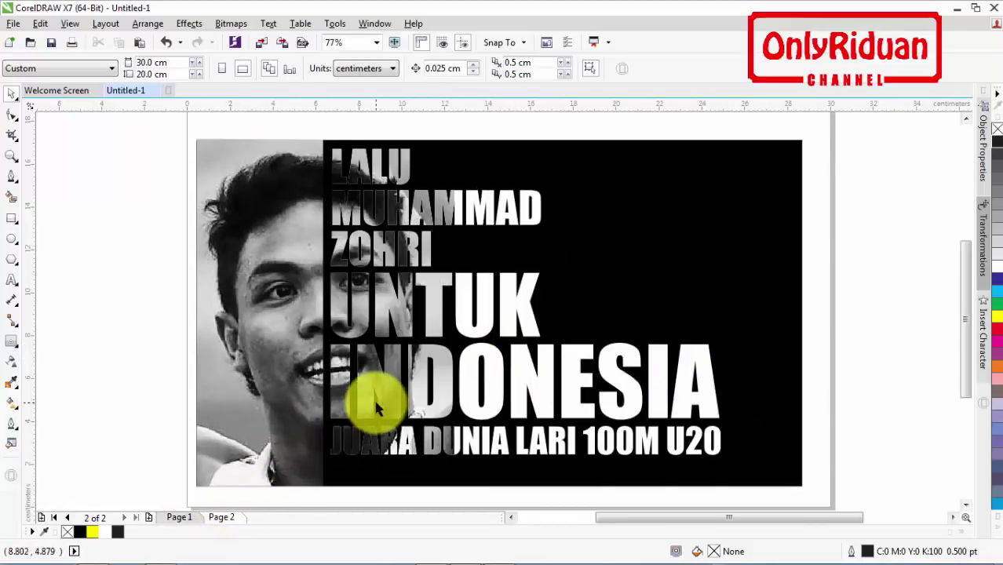
pyautogui.click(952, 517)
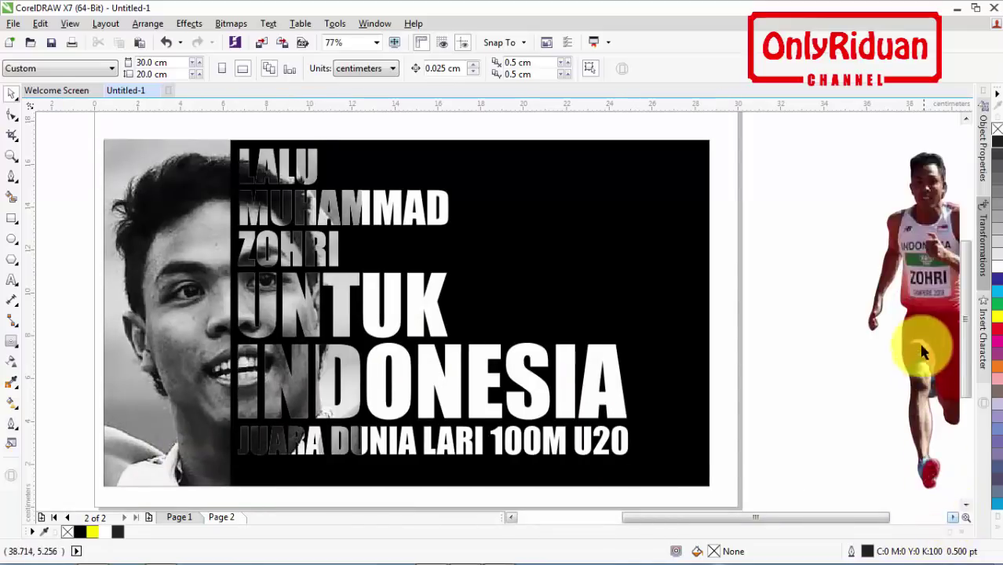
pyautogui.moveTo(916, 301); pyautogui.dragTo(821, 264)
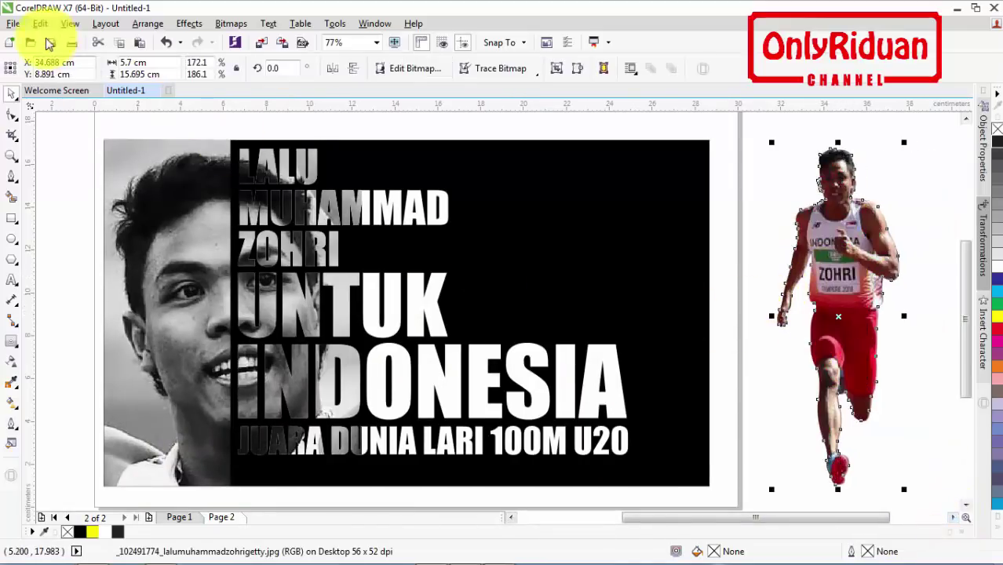
# Step: Import the race photo of three runners from the ZOHRI folder and place it beside the page at original size
pyautogui.click(13, 23)
pyautogui.click(41, 252)
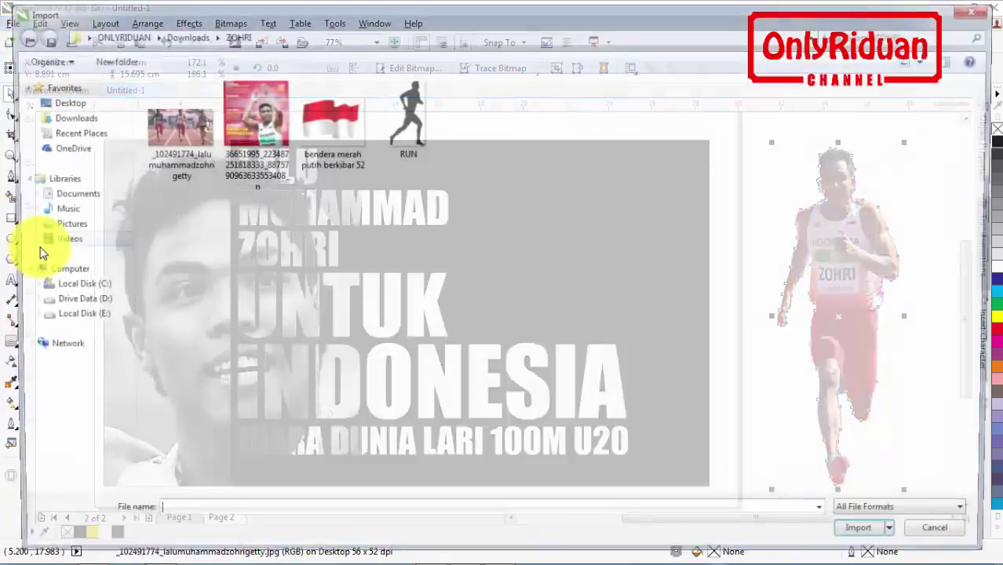
pyautogui.click(171, 125)
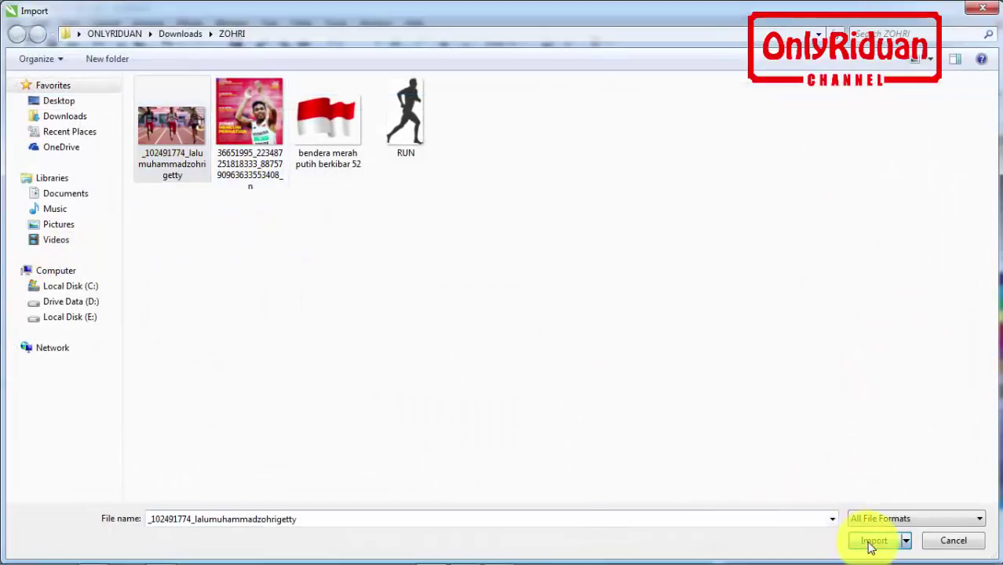
pyautogui.click(873, 541)
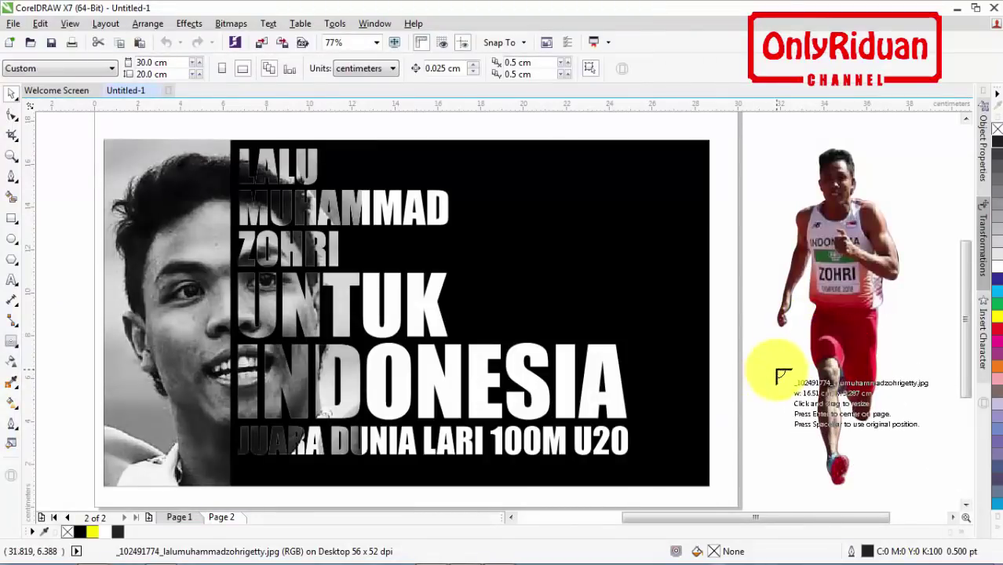
pyautogui.click(782, 375)
# Step: Move the race photo to the right of the cut-out runner so the two images sit side by side
pyautogui.scroll(-2, 801, 399)
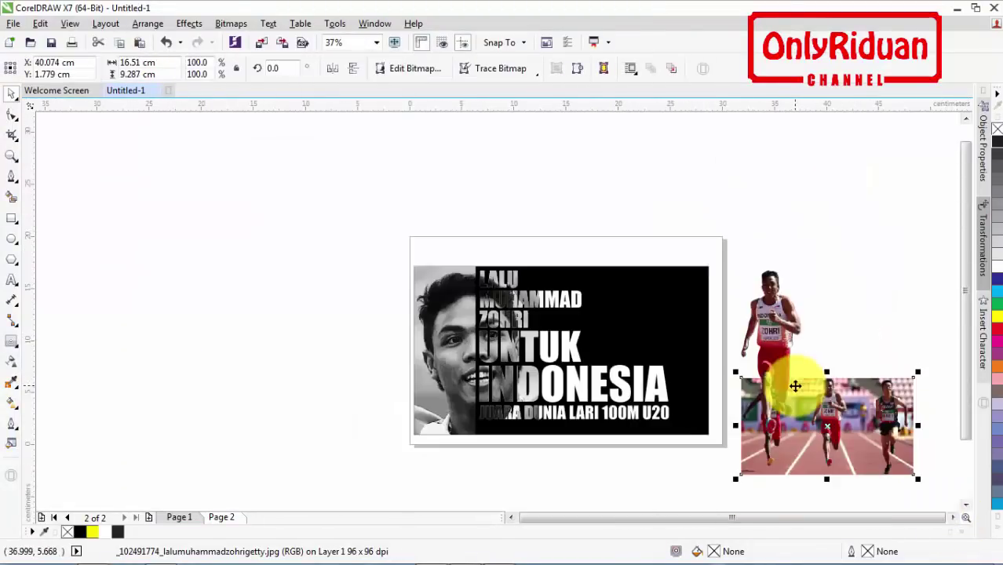
pyautogui.moveTo(836, 410); pyautogui.dragTo(904, 322)
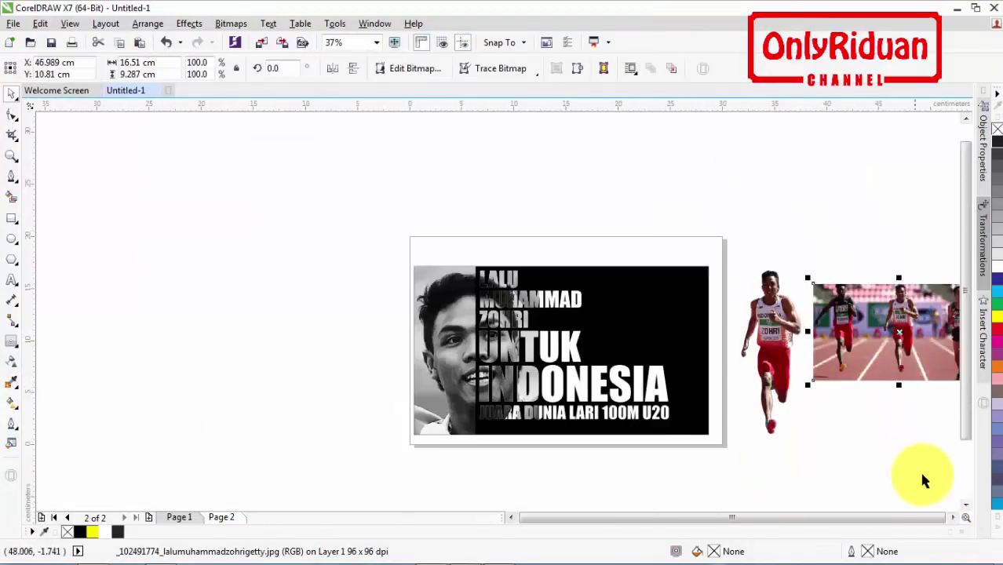
pyautogui.click(957, 519)
pyautogui.scroll(2, 717, 314)
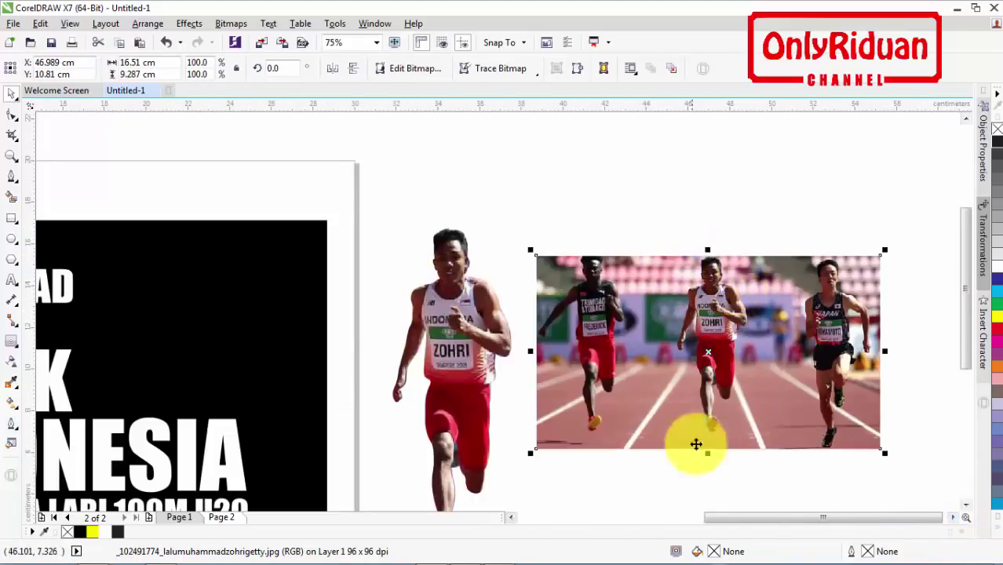
pyautogui.moveTo(717, 519); pyautogui.dragTo(694, 507)
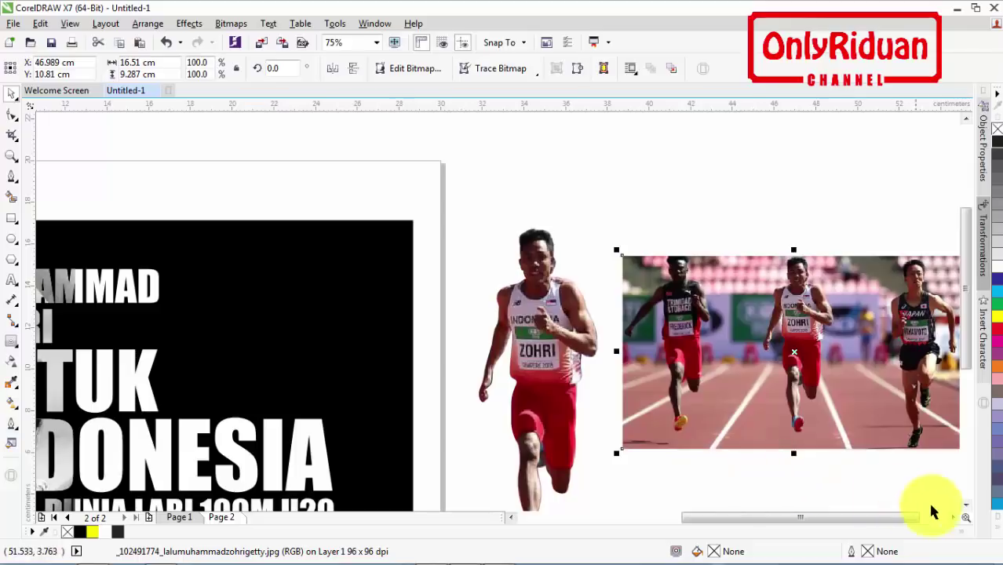
pyautogui.click(968, 506)
pyautogui.click(968, 508)
pyautogui.moveTo(728, 294); pyautogui.dragTo(722, 320)
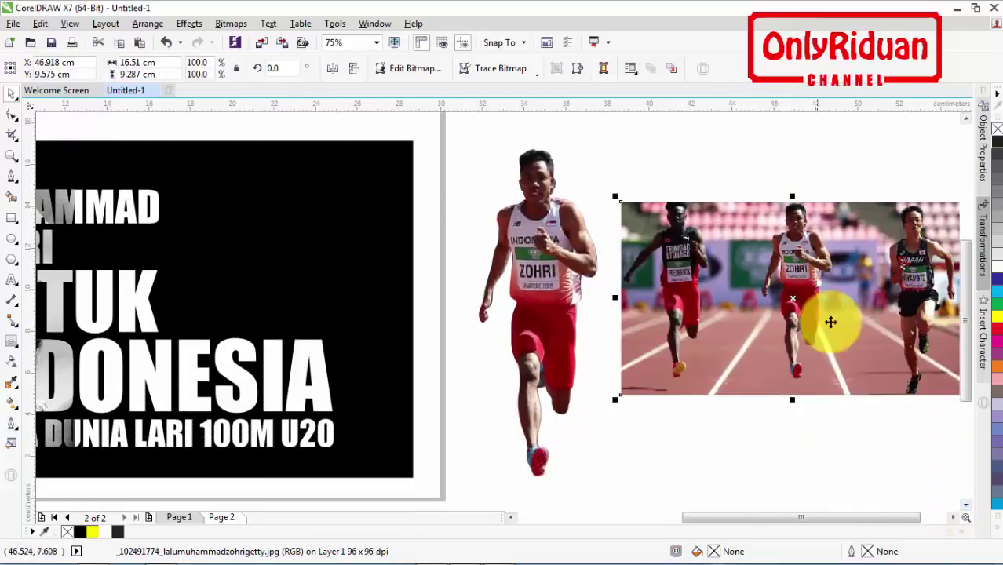
# Step: Move the cut-out runner over the middle of the poster text and scale him to about 5.4 × 15 cm
pyautogui.click(513, 520)
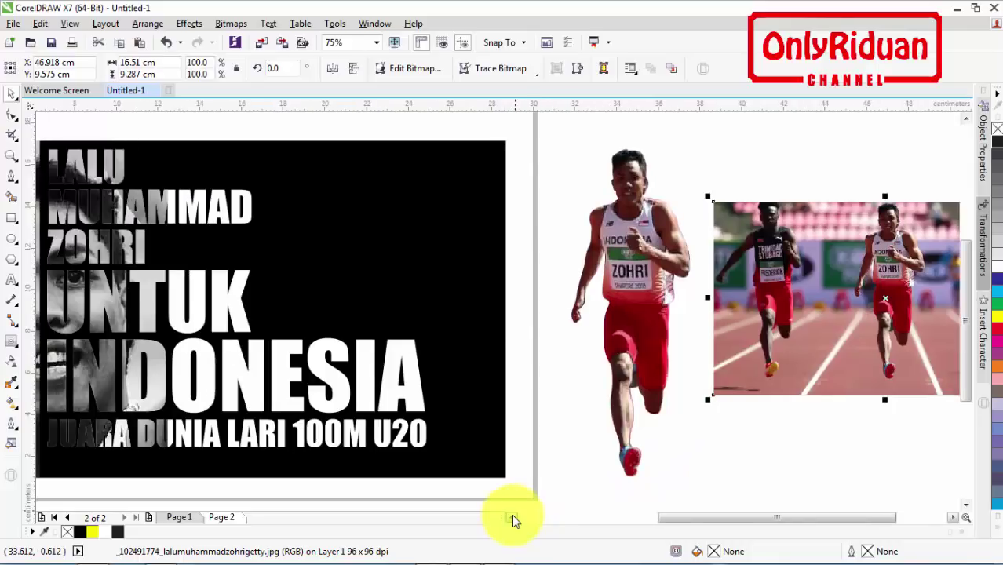
pyautogui.click(513, 520)
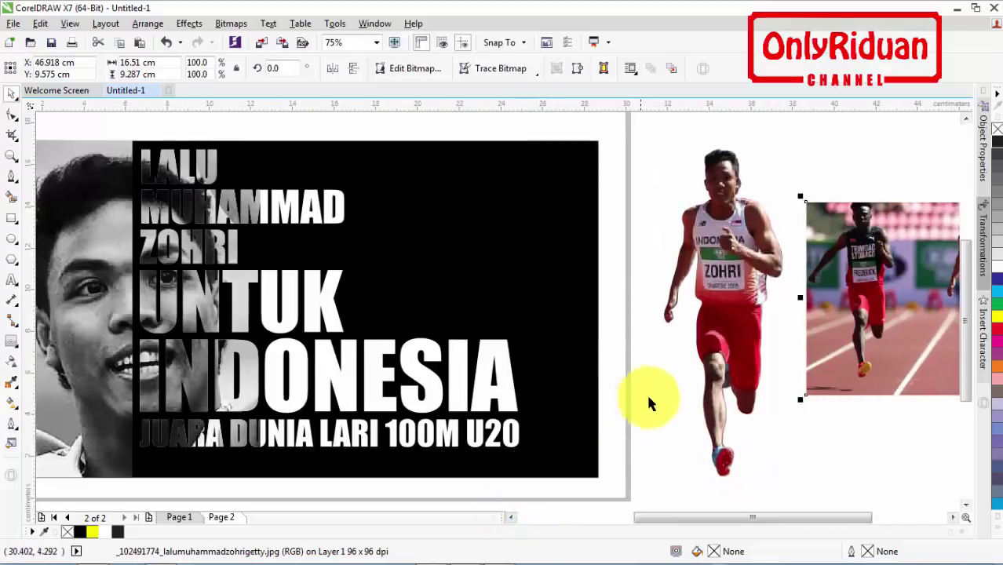
pyautogui.click(745, 290)
pyautogui.moveTo(726, 267); pyautogui.dragTo(344, 248)
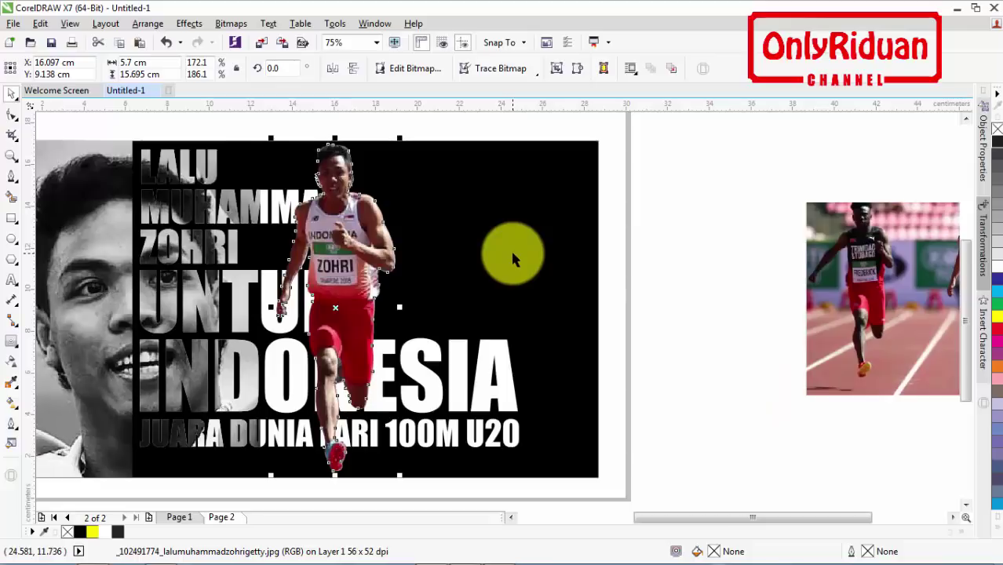
pyautogui.moveTo(400, 138); pyautogui.dragTo(394, 145)
pyautogui.click(713, 296)
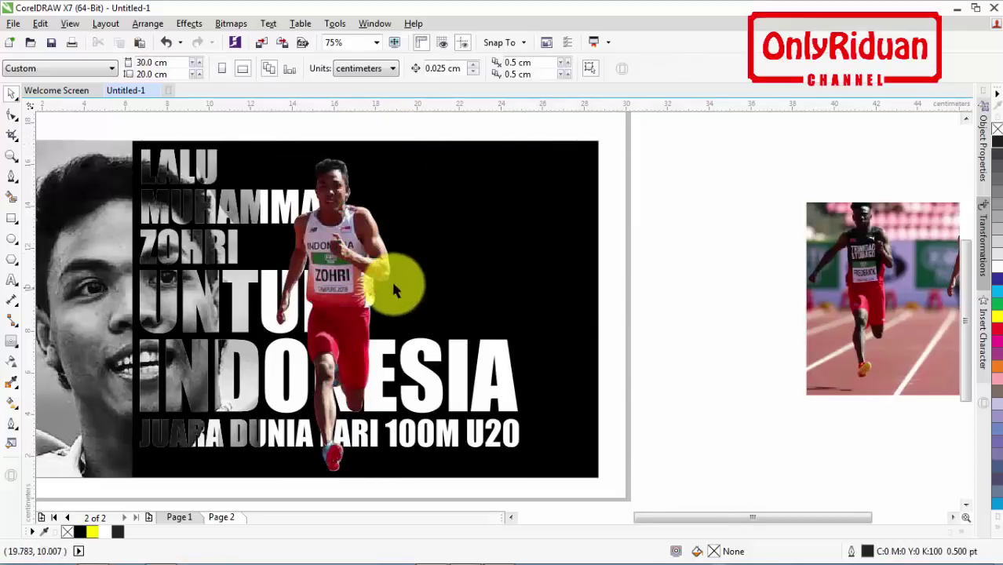
# Step: Duplicate the cut-out runner and align the copy with the original by horizontal and vertical centers
pyautogui.click(365, 283)
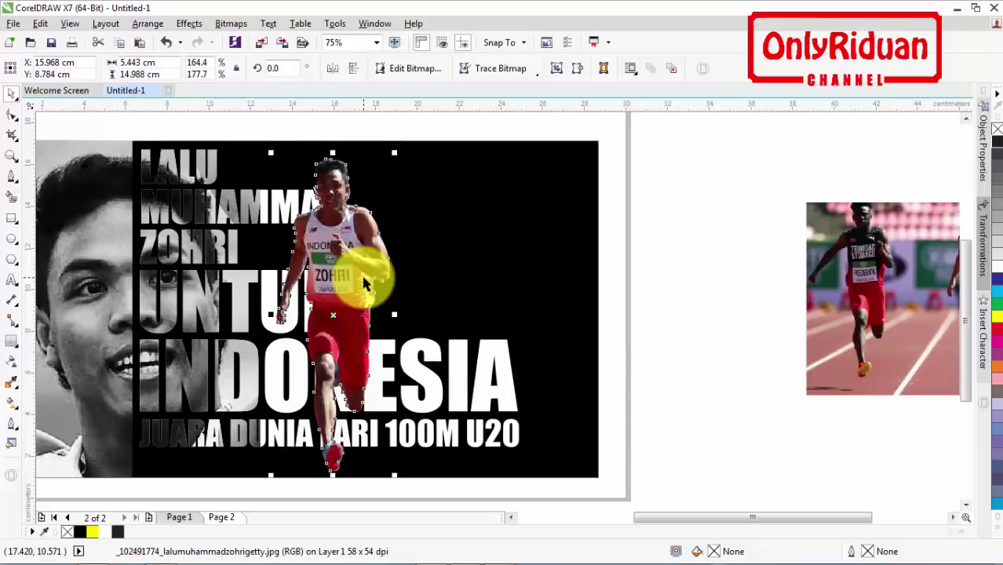
pyautogui.hotkey('ctrl', 'd')
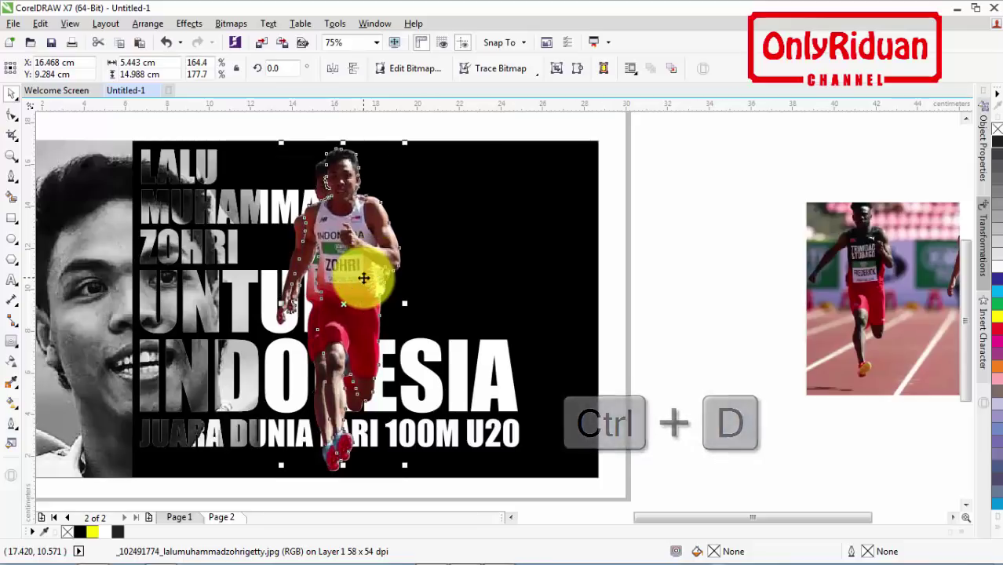
pyautogui.moveTo(342, 241); pyautogui.dragTo(426, 249)
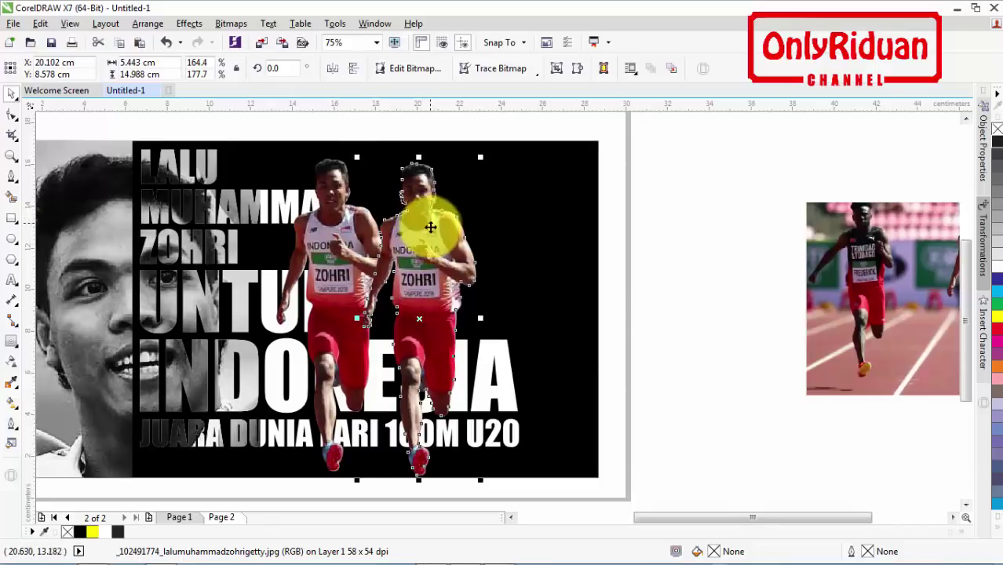
pyautogui.moveTo(427, 233)
pyautogui.mouseDown()
pyautogui.moveTo(366, 236)
pyautogui.moveTo(351, 207)
pyautogui.moveTo(334, 204)
pyautogui.moveTo(410, 205)
pyautogui.moveTo(402, 223)
pyautogui.moveTo(412, 220)
pyautogui.mouseUp()
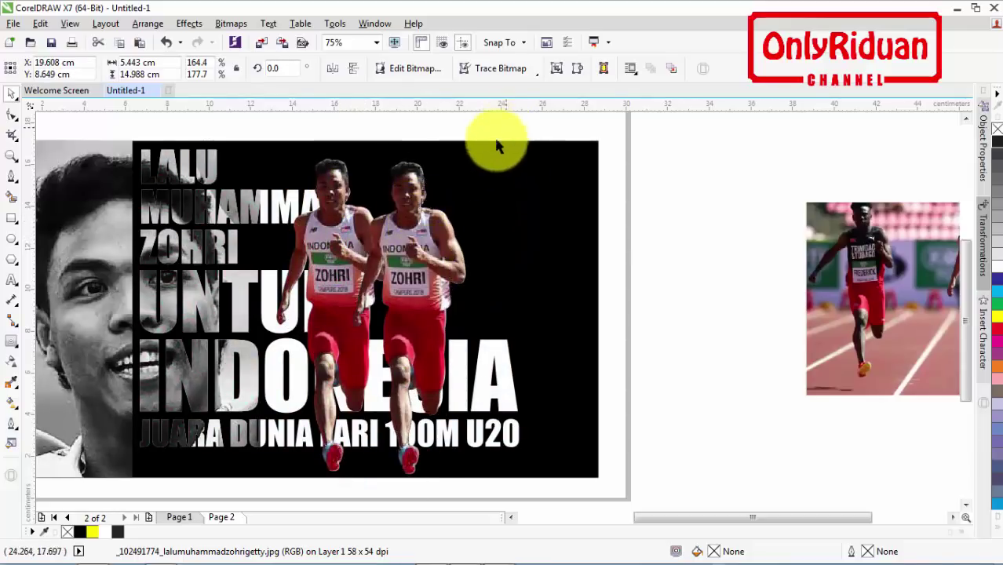
pyautogui.keyDown('shift'); pyautogui.click(318, 227); pyautogui.keyUp('shift')
pyautogui.press('c')
pyautogui.press('e')
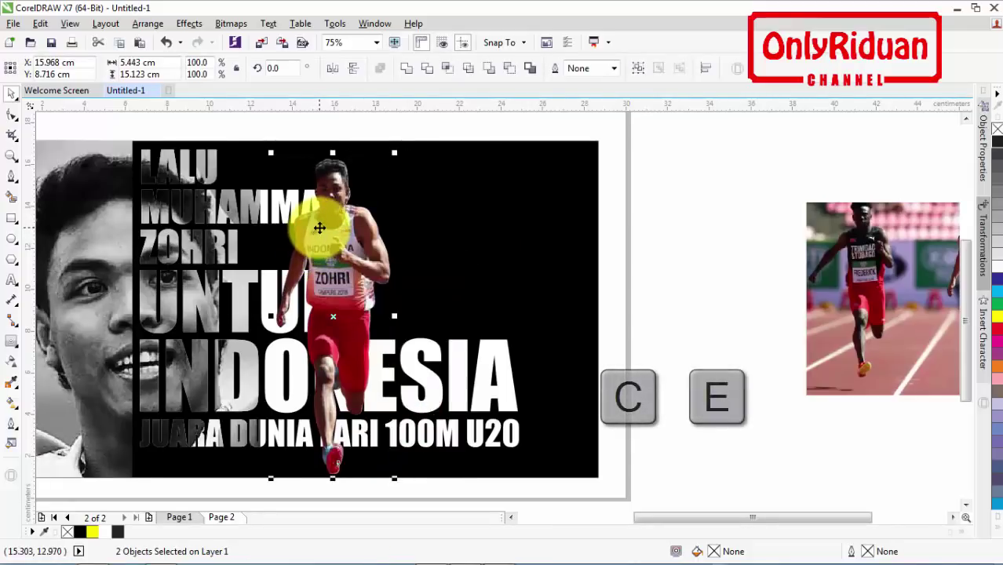
pyautogui.click(600, 251)
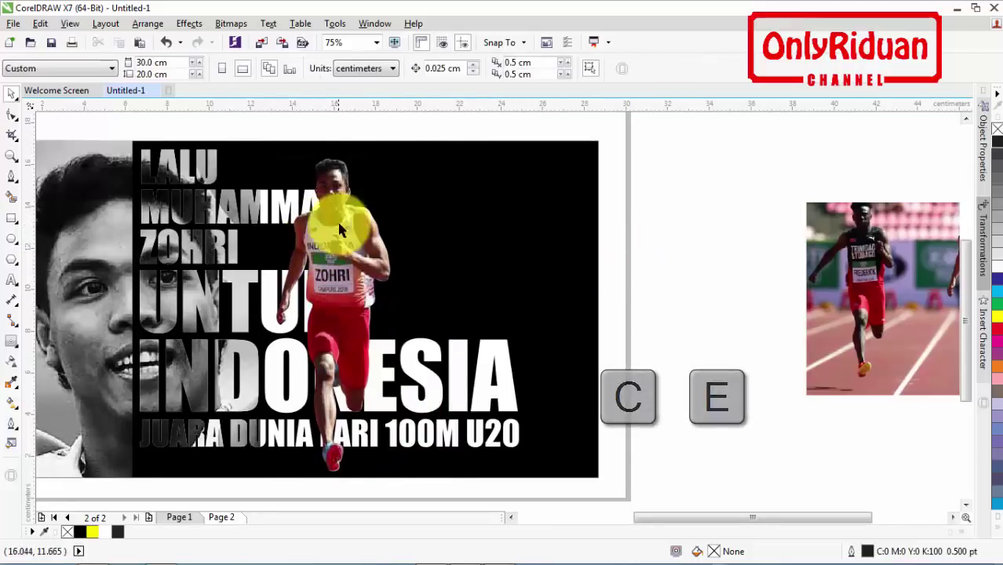
# Step: Try moving the top runner copy to the right, and undo the move
pyautogui.moveTo(329, 251); pyautogui.dragTo(370, 246)
pyautogui.hotkey('ctrl', 'z')
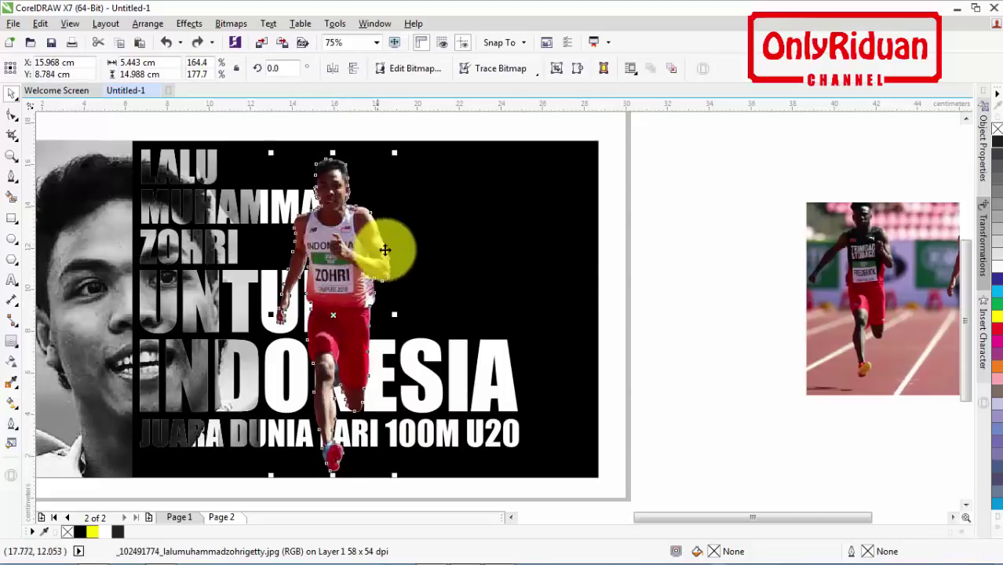
pyautogui.click(672, 272)
# Step: PowerClip the top runner copy inside the text group, keeping the other runner in front
pyautogui.click(345, 246)
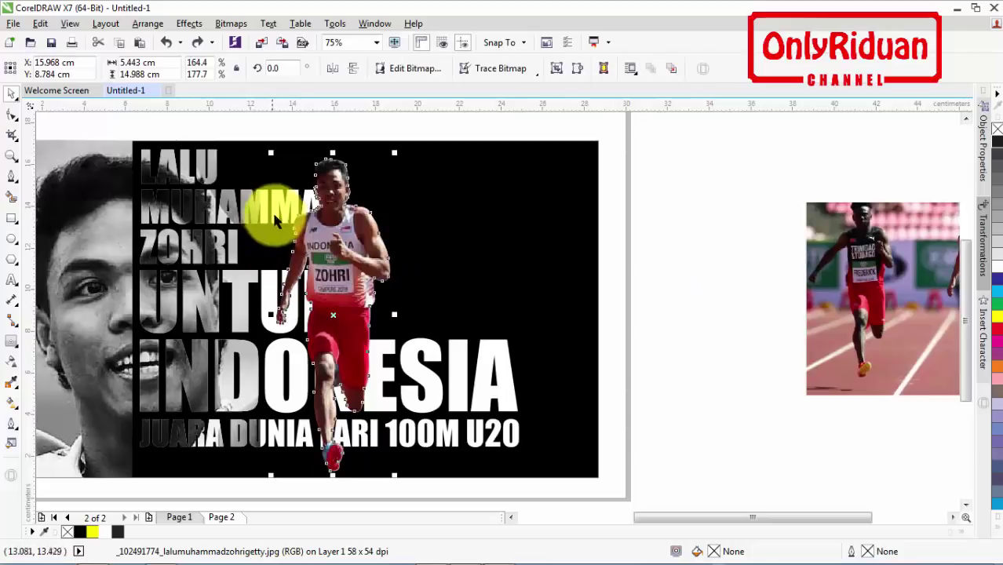
pyautogui.rightClick(341, 235)
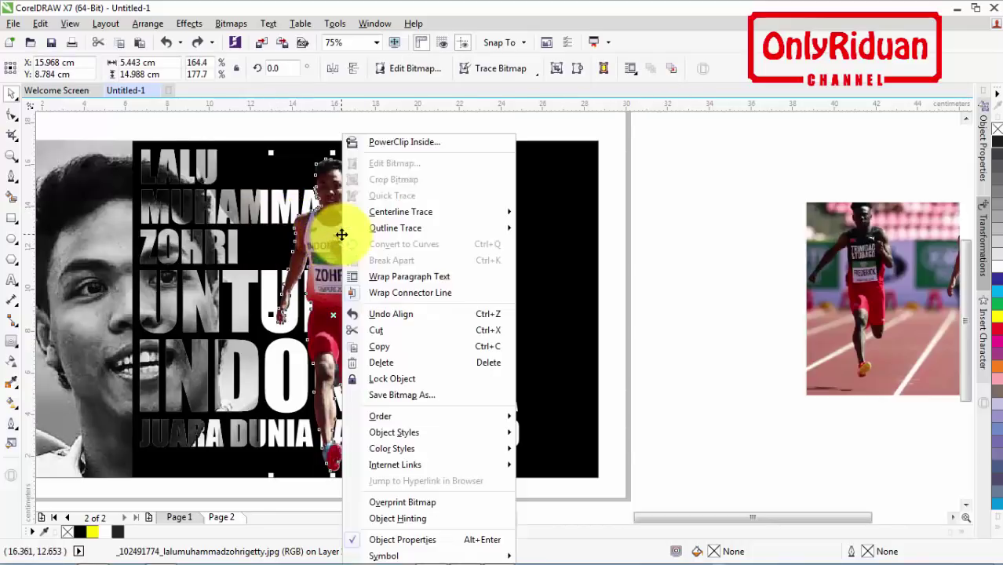
pyautogui.click(405, 142)
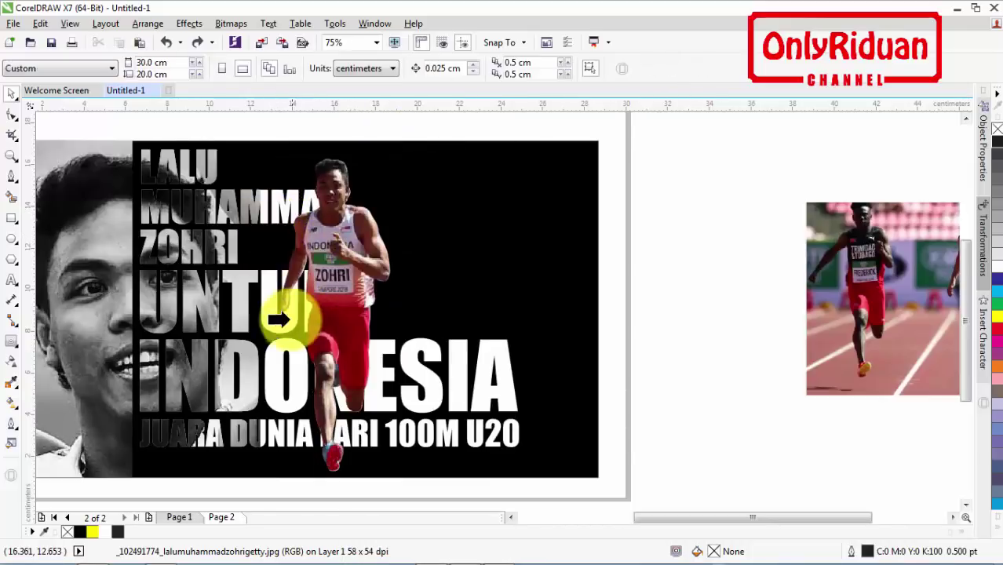
pyautogui.click(289, 367)
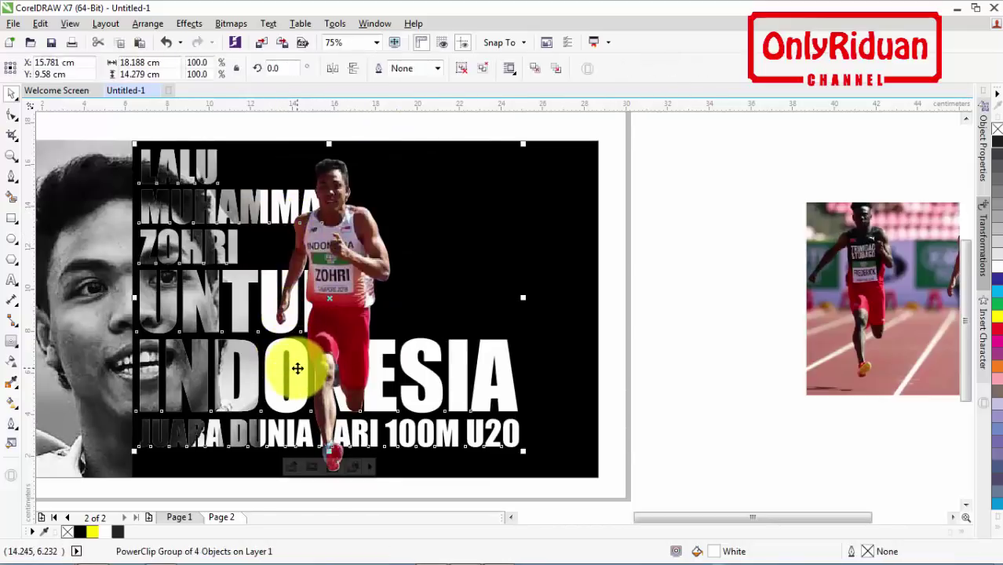
pyautogui.click(695, 248)
# Step: Shift the unclipped runner aside to check the clipped one inside the text, and undo the shift
pyautogui.click(340, 262)
pyautogui.moveTo(338, 252); pyautogui.dragTo(428, 258)
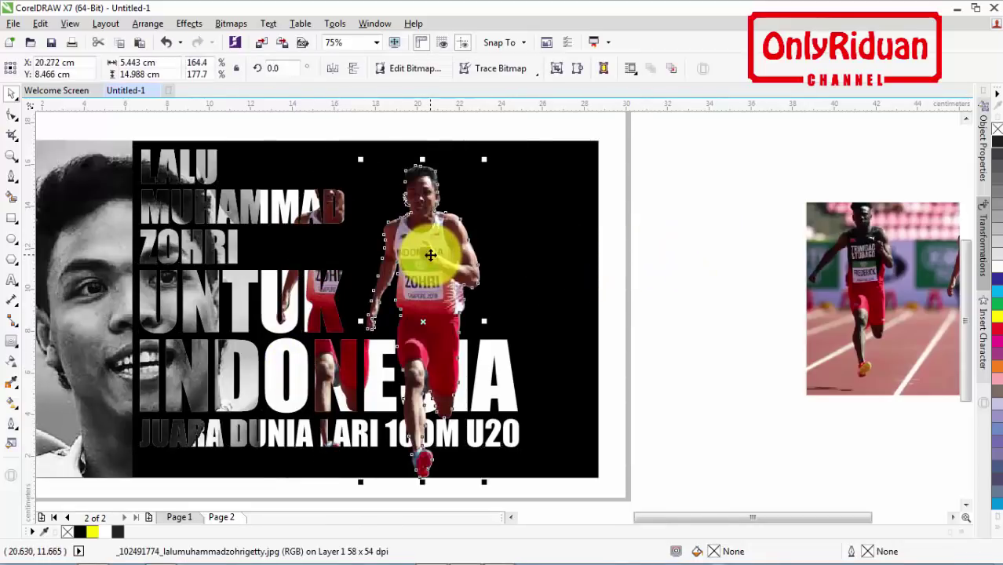
pyautogui.hotkey('ctrl', 'z')
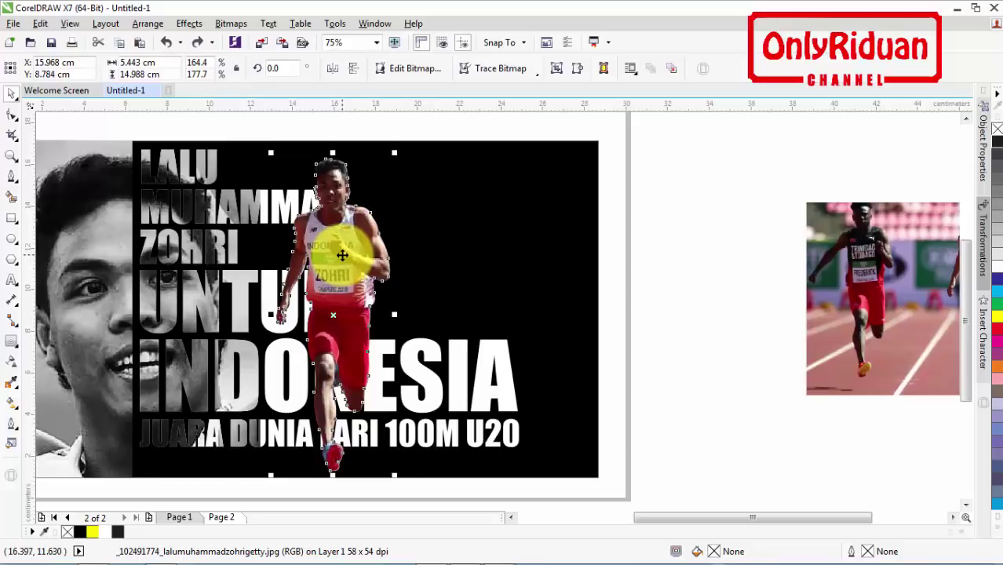
# Step: Desaturate the unclipped cut-out runner in front of the text
pyautogui.click(189, 23)
pyautogui.moveTo(201, 39)
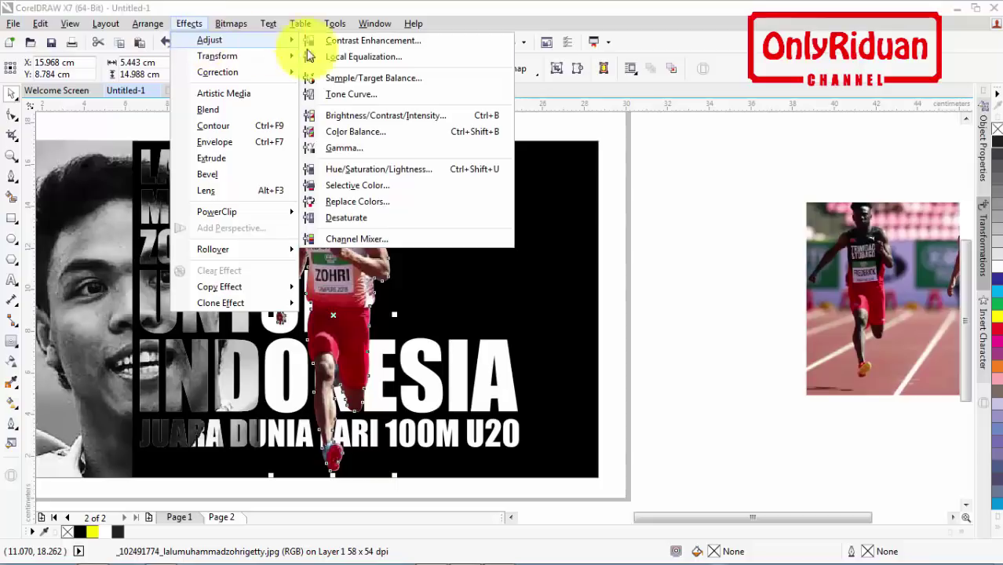
pyautogui.click(351, 216)
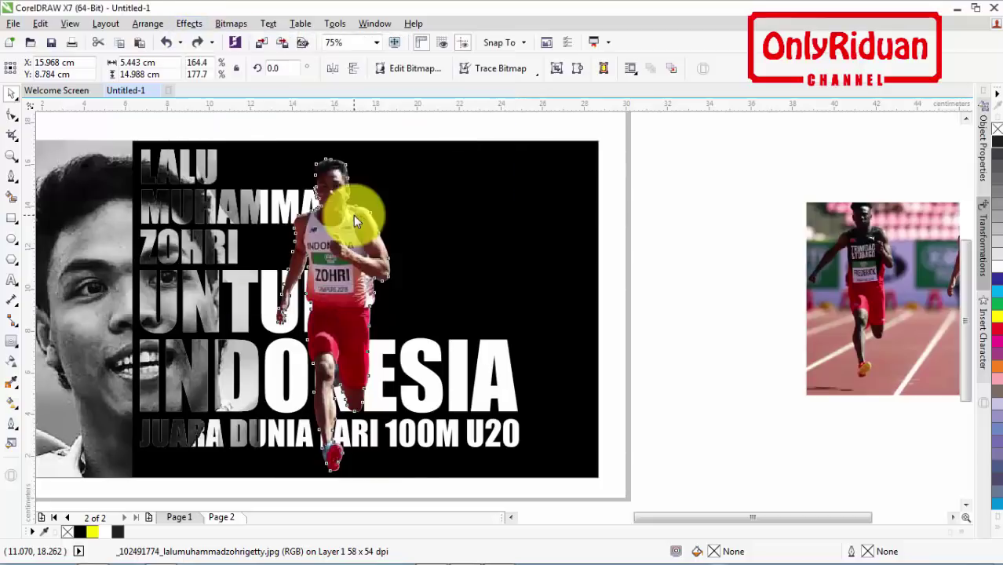
pyautogui.click(654, 259)
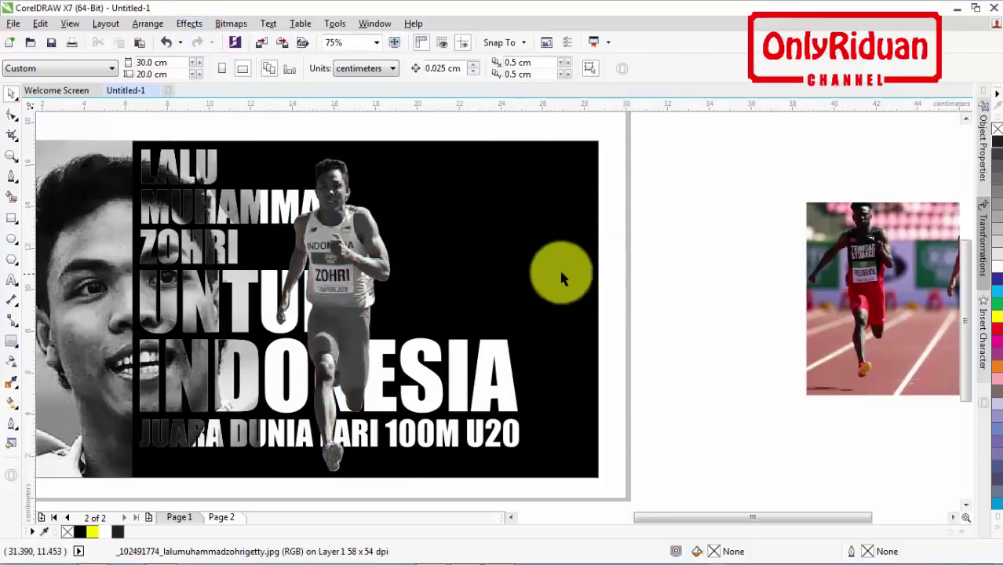
# Step: Bring the PowerClip text group forward so it sits in front of the desaturated runner
pyautogui.click(360, 248)
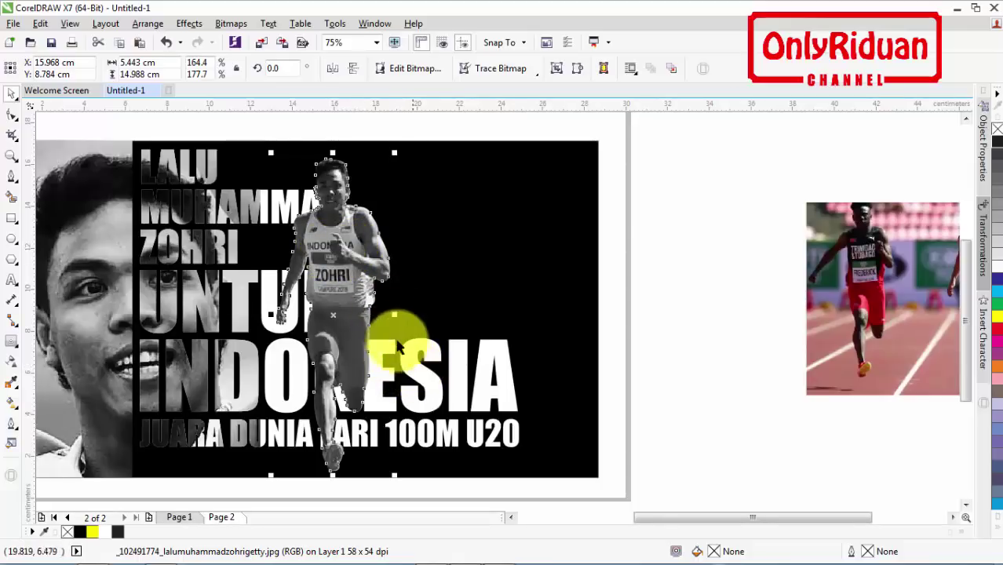
pyautogui.click(416, 375)
pyautogui.hotkey('ctrl', 'pageup')
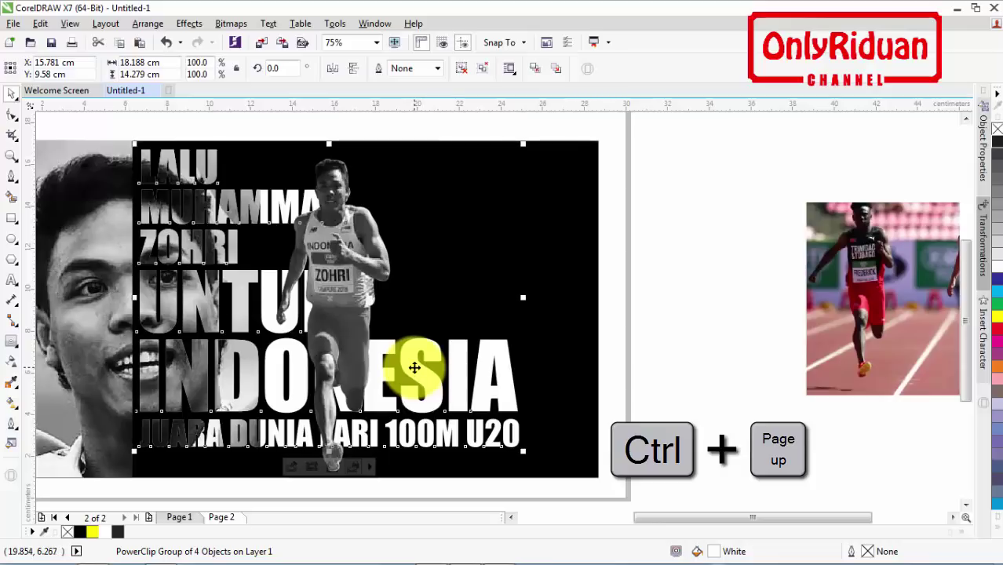
pyautogui.hotkey('ctrl', 'pageup')
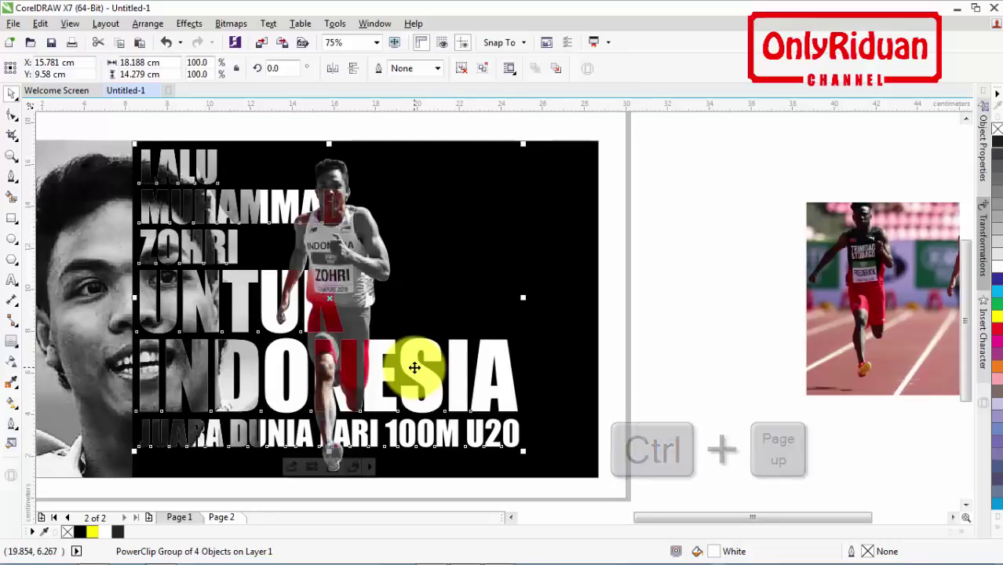
pyautogui.click(655, 287)
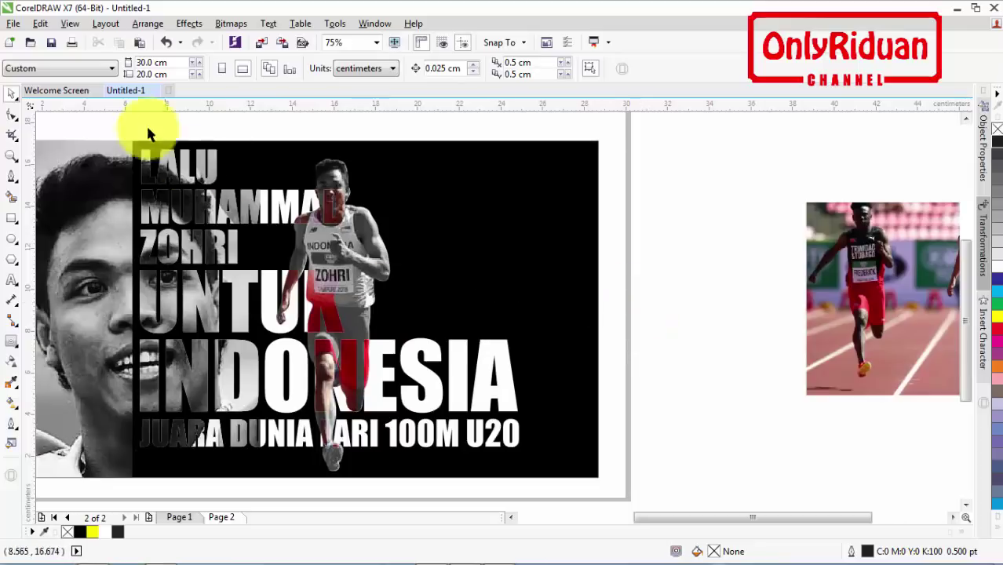
# Step: Import the RUN silhouette image at about 5.5 × 10.2 cm and place it over the black background beside the large runner
pyautogui.click(13, 24)
pyautogui.click(40, 249)
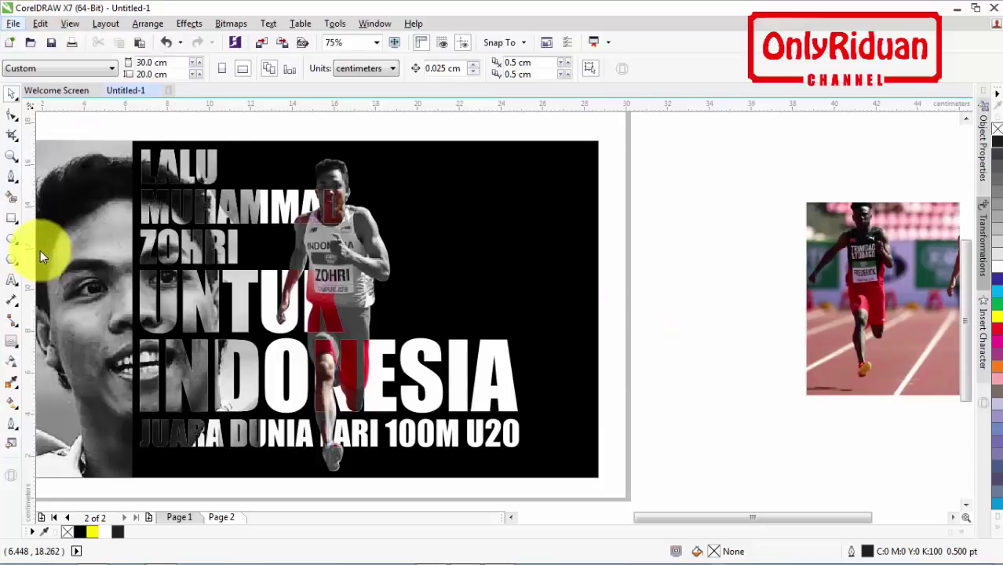
pyautogui.click(400, 126)
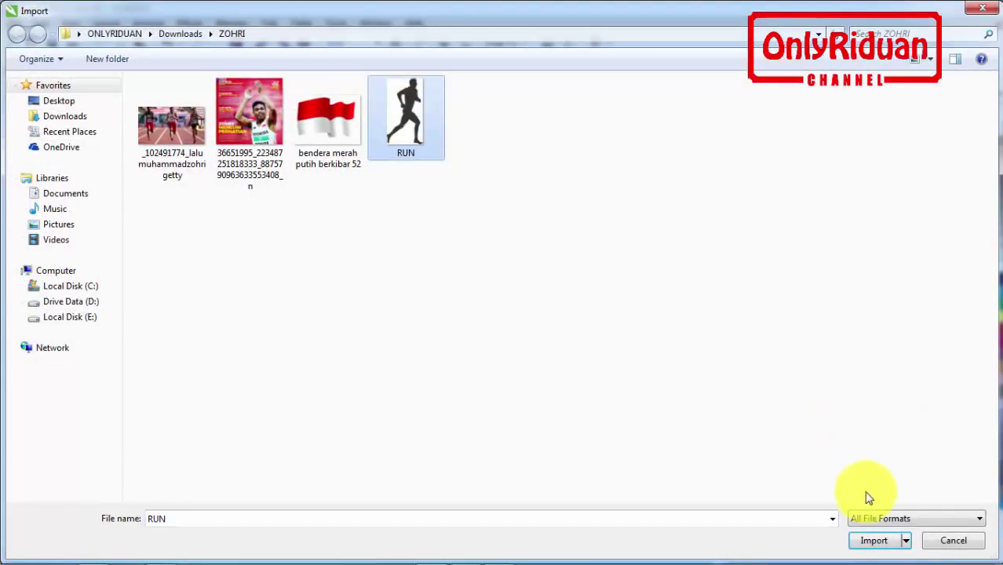
pyautogui.click(873, 541)
pyautogui.moveTo(628, 221); pyautogui.dragTo(740, 432)
pyautogui.moveTo(726, 292); pyautogui.dragTo(514, 267)
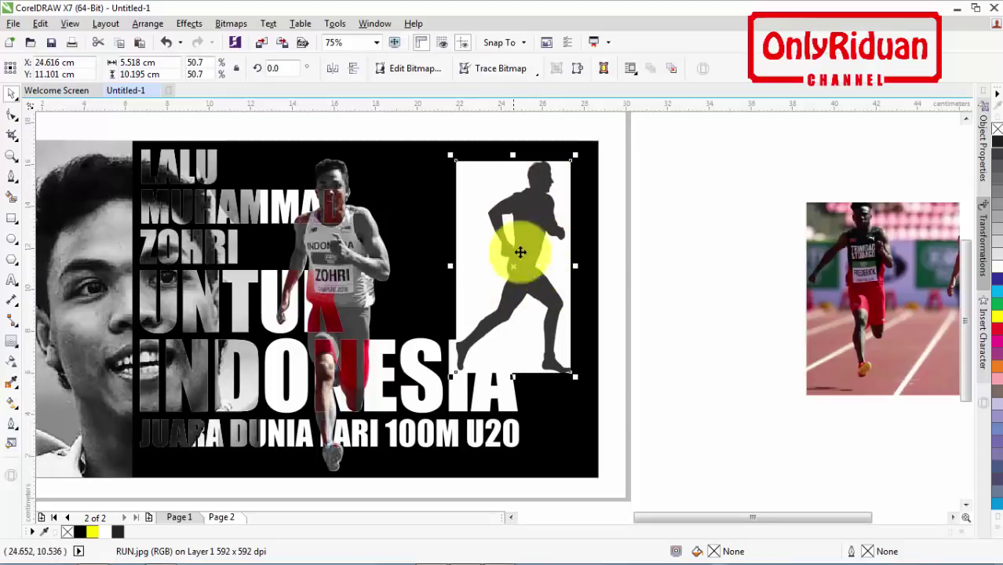
# Step: Quick Trace the RUN bitmap with a reduced bitmap size, move the traced silhouette aside, and delete the original bitmap
pyautogui.click(489, 70)
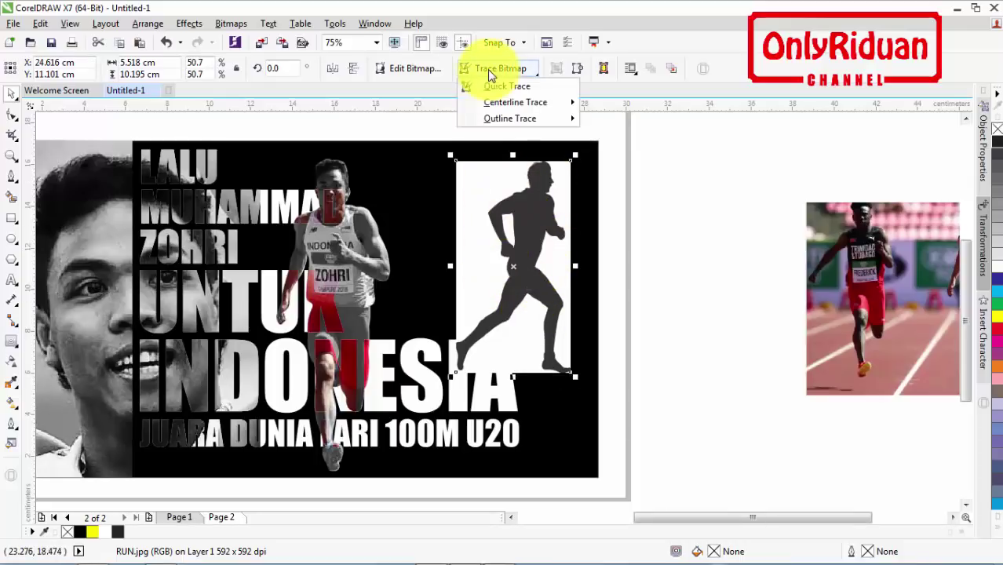
pyautogui.click(500, 90)
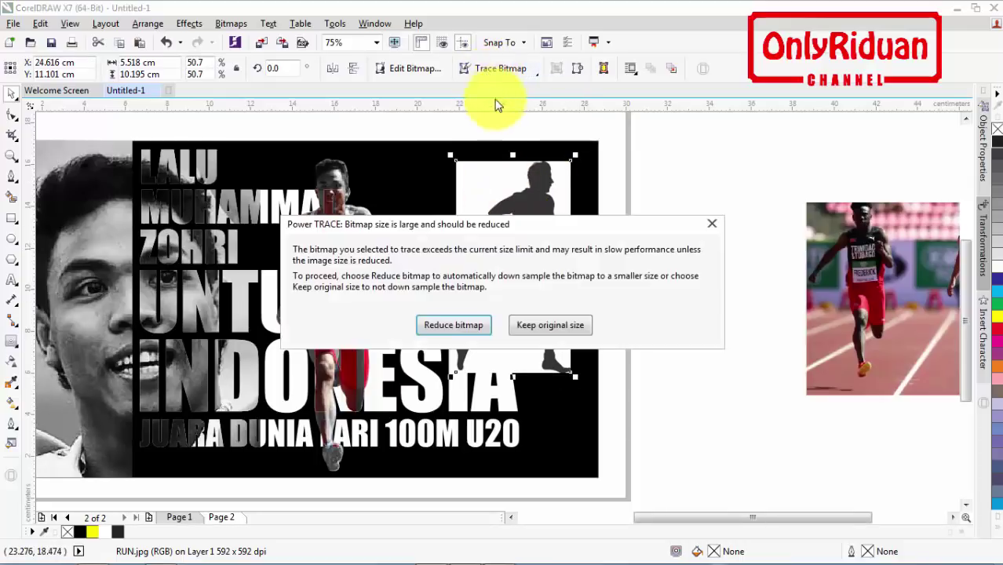
pyautogui.click(463, 330)
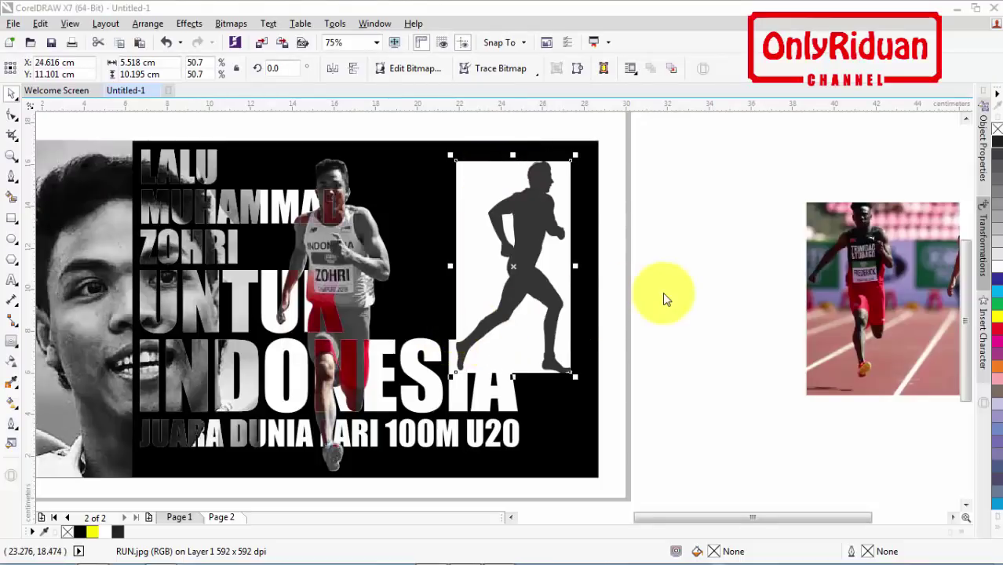
pyautogui.moveTo(528, 301)
pyautogui.mouseDown()
pyautogui.moveTo(667, 251)
pyautogui.moveTo(722, 305)
pyautogui.mouseUp()
pyautogui.click(538, 231)
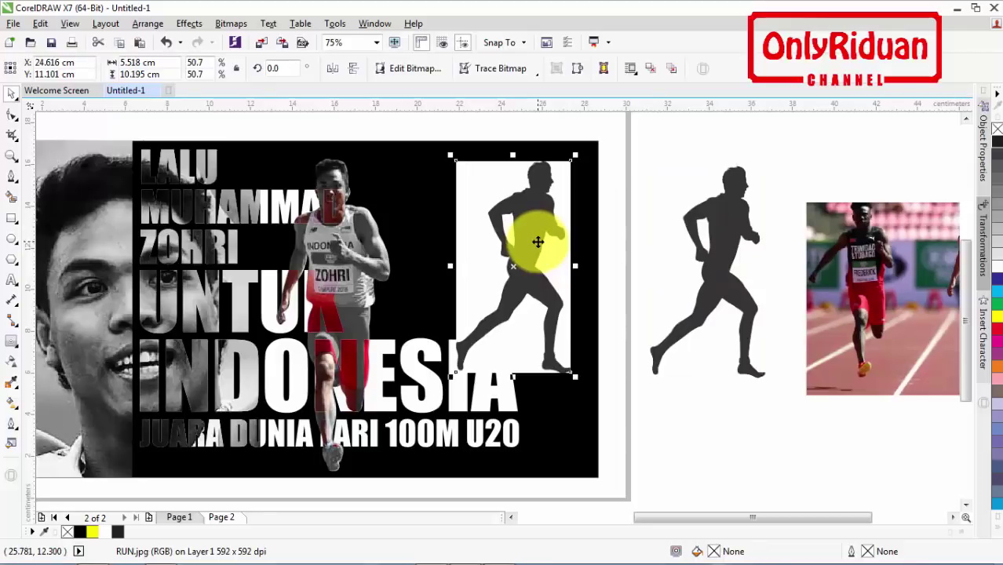
pyautogui.press('Delete')
# Step: Move the traced silhouette back onto the black background and ungroup it
pyautogui.moveTo(709, 255); pyautogui.dragTo(561, 266)
pyautogui.click(464, 71)
pyautogui.click(703, 198)
# Step: Delete the white background pieces surrounding the traced runner silhouette
pyautogui.click(583, 206)
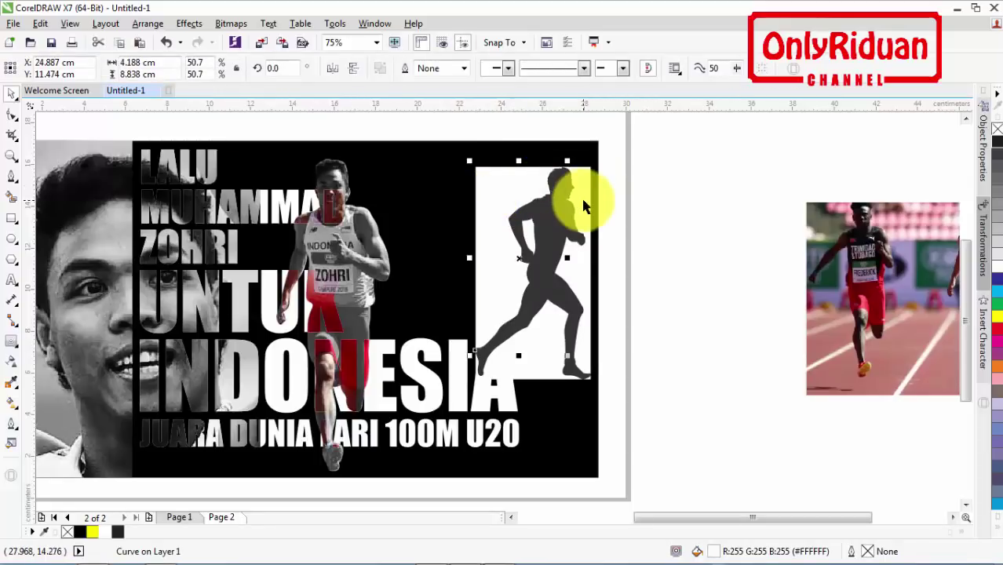
pyautogui.press('Delete')
pyautogui.click(585, 206)
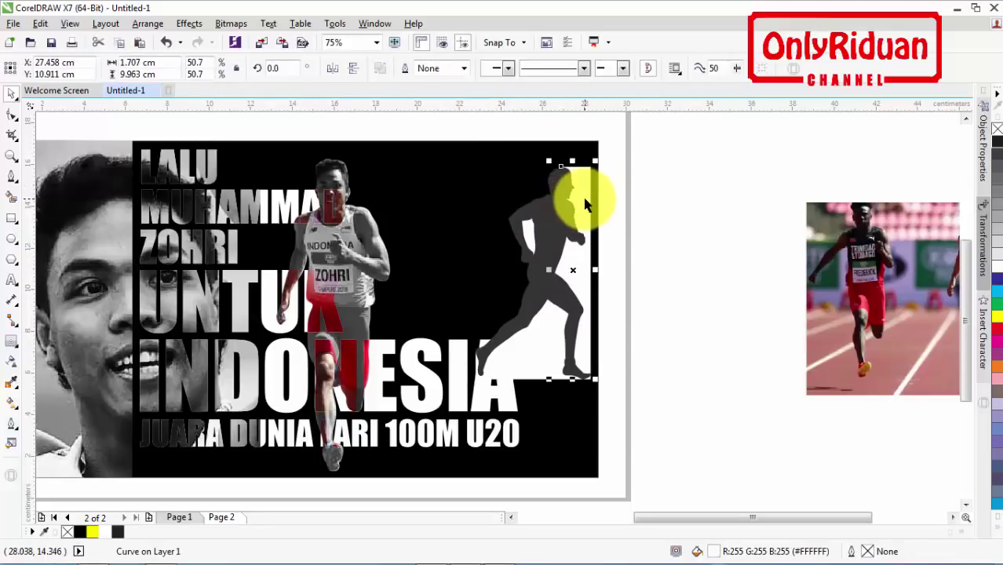
pyautogui.press('Delete')
pyautogui.click(528, 353)
pyautogui.press('Delete')
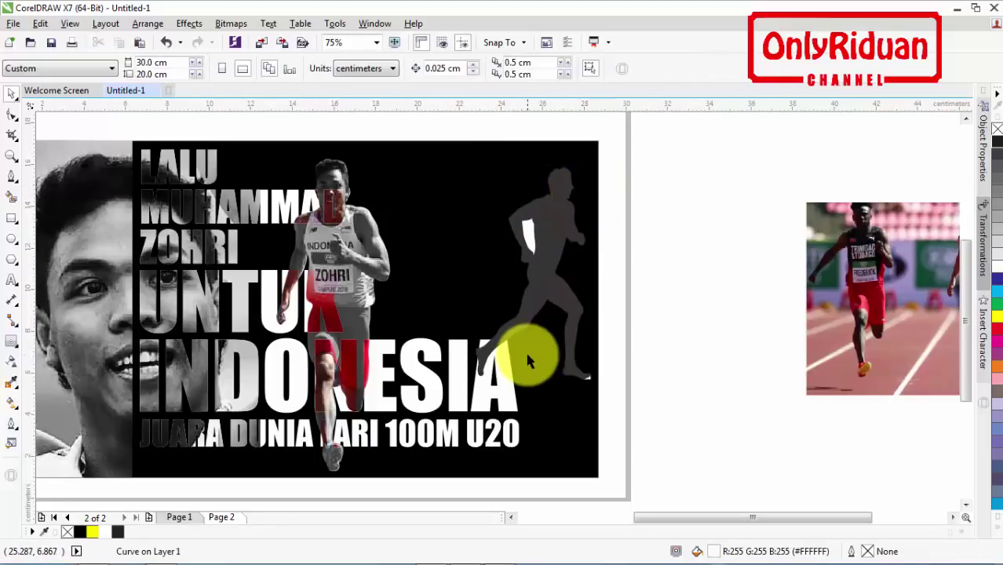
pyautogui.click(590, 383)
pyautogui.press('Delete')
# Step: Cut the white gap between arm and torso out of the silhouette with Back Minus Front
pyautogui.click(530, 233)
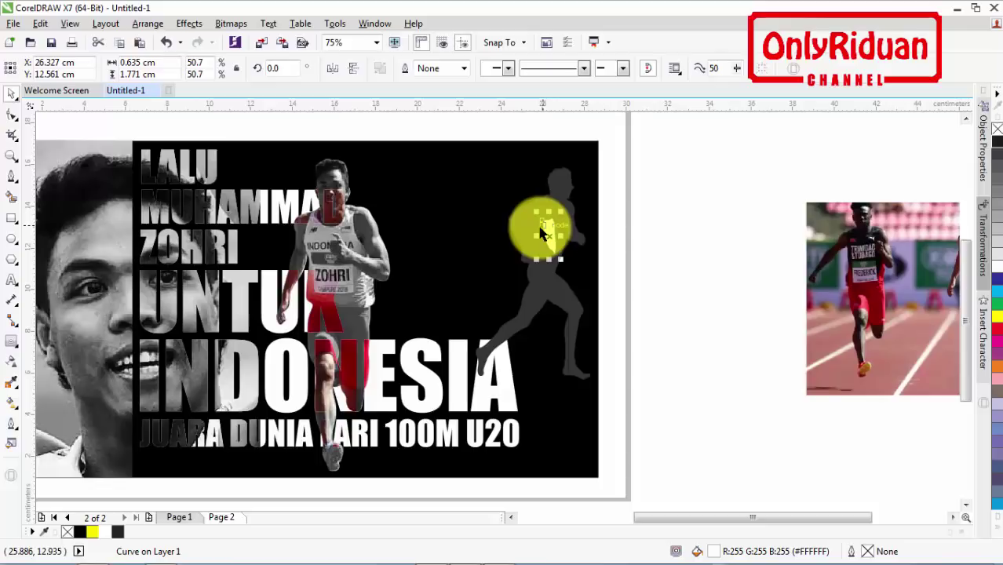
pyautogui.click(671, 265)
pyautogui.keyDown('shift'); pyautogui.click(530, 228); pyautogui.keyUp('shift')
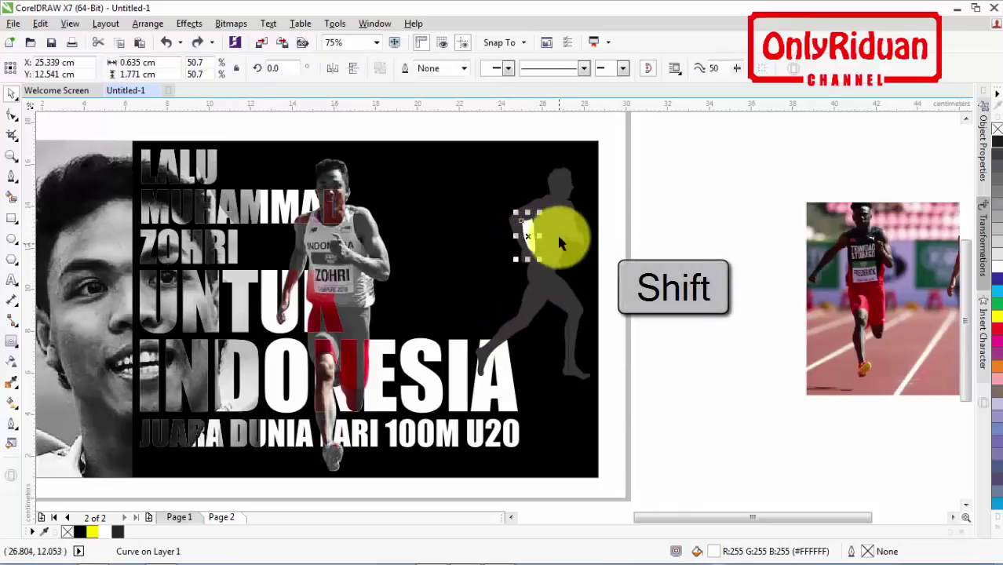
pyautogui.keyDown('shift'); pyautogui.click(558, 227); pyautogui.keyUp('shift')
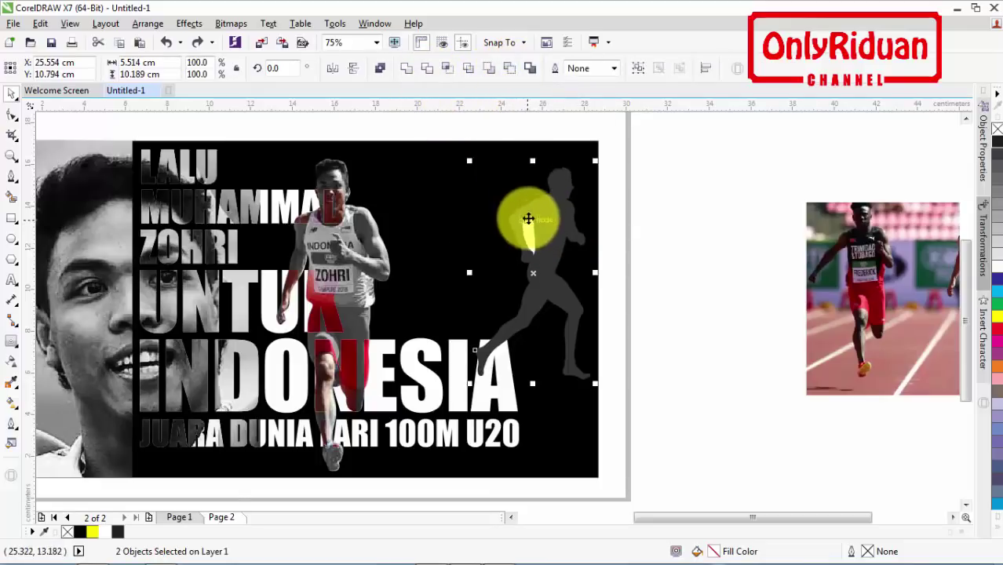
pyautogui.click(510, 69)
pyautogui.click(633, 215)
# Step: Sample light grey #C4C4C4 from the portrait's cheek with the Color Eyedropper and fill the runner silhouette with it
pyautogui.click(555, 228)
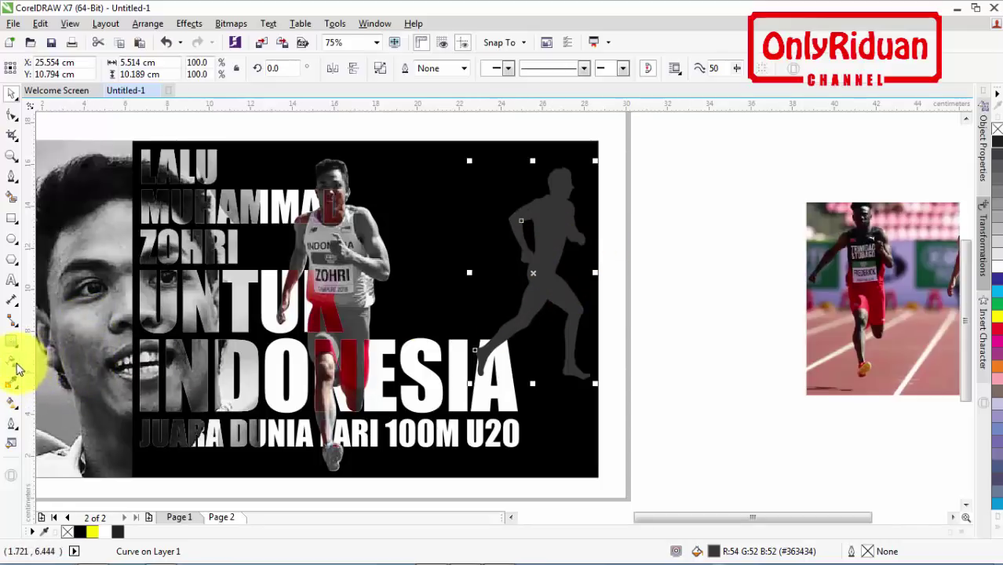
pyautogui.click(13, 387)
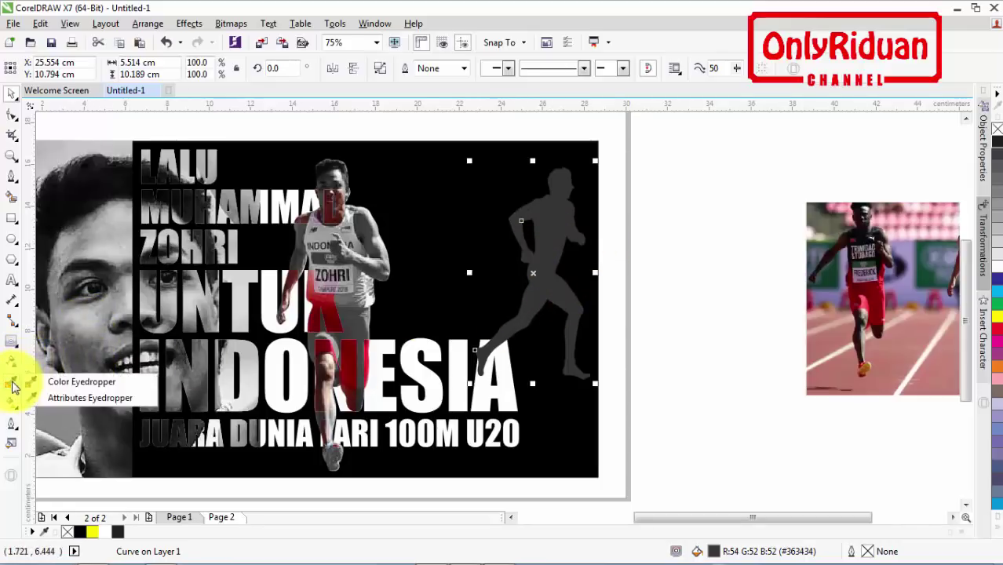
pyautogui.click(65, 380)
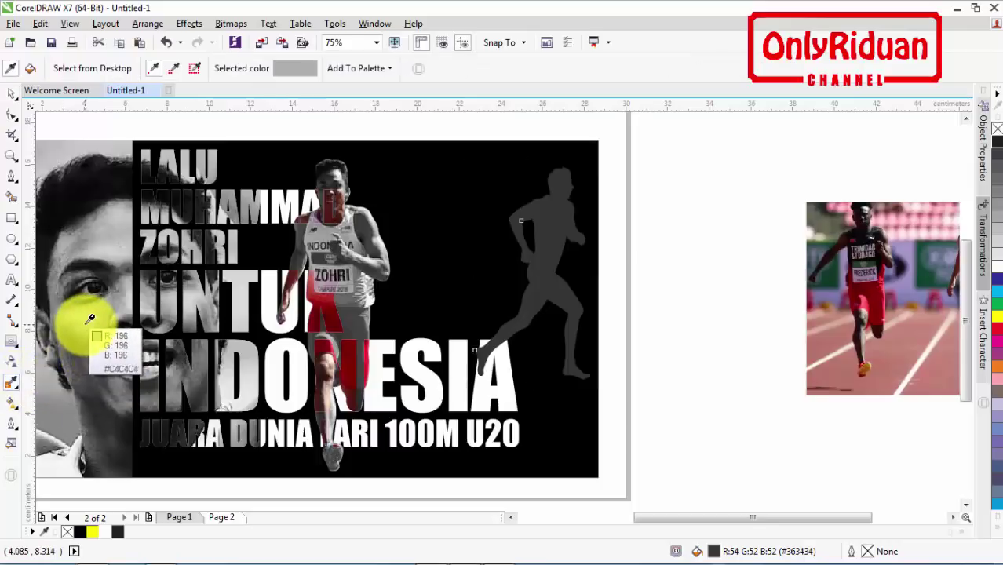
pyautogui.click(91, 318)
pyautogui.click(532, 229)
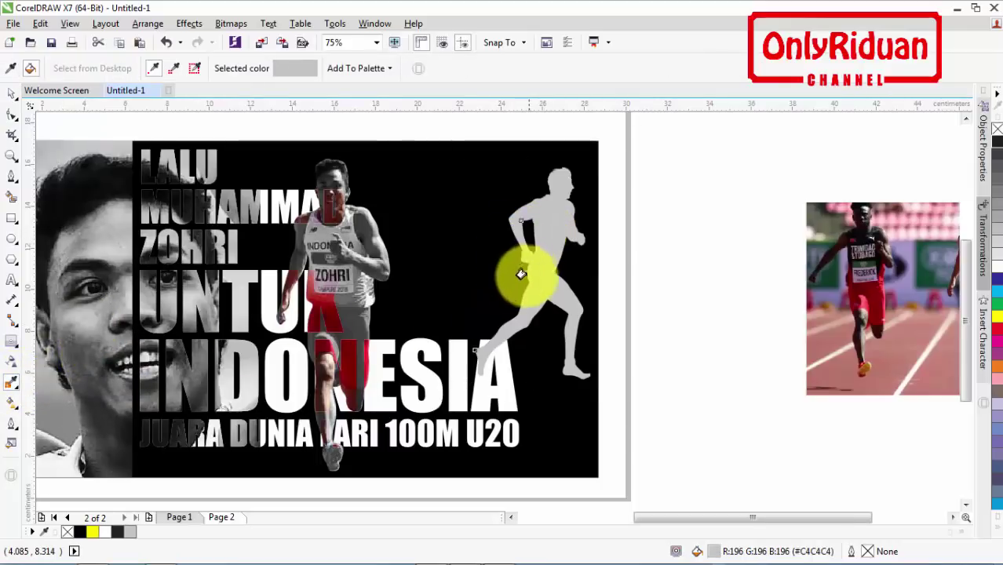
# Step: Scale the grey silhouette to about 3.4 × 6.3 cm and position it overlapping the last letter A of INDONESIA
pyautogui.click(13, 94)
pyautogui.click(566, 218)
pyautogui.moveTo(597, 162); pyautogui.dragTo(557, 218)
pyautogui.moveTo(528, 280); pyautogui.dragTo(521, 328)
pyautogui.moveTo(551, 270)
pyautogui.mouseDown()
pyautogui.moveTo(537, 278)
pyautogui.moveTo(546, 278)
pyautogui.mouseUp()
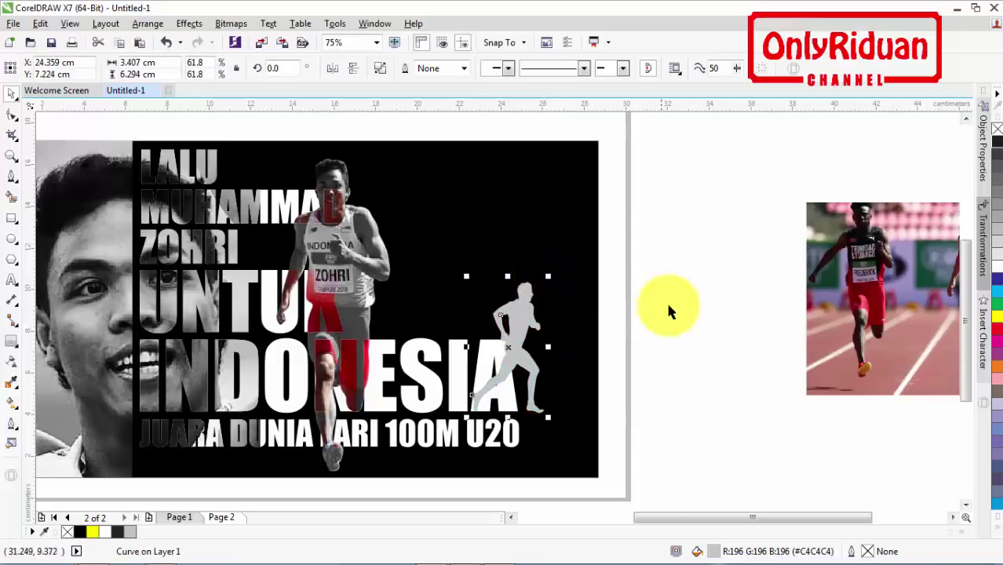
pyautogui.click(680, 306)
# Step: Intersect the silhouette with the text group, try shifting the overlap piece away, and undo the shift
pyautogui.click(527, 320)
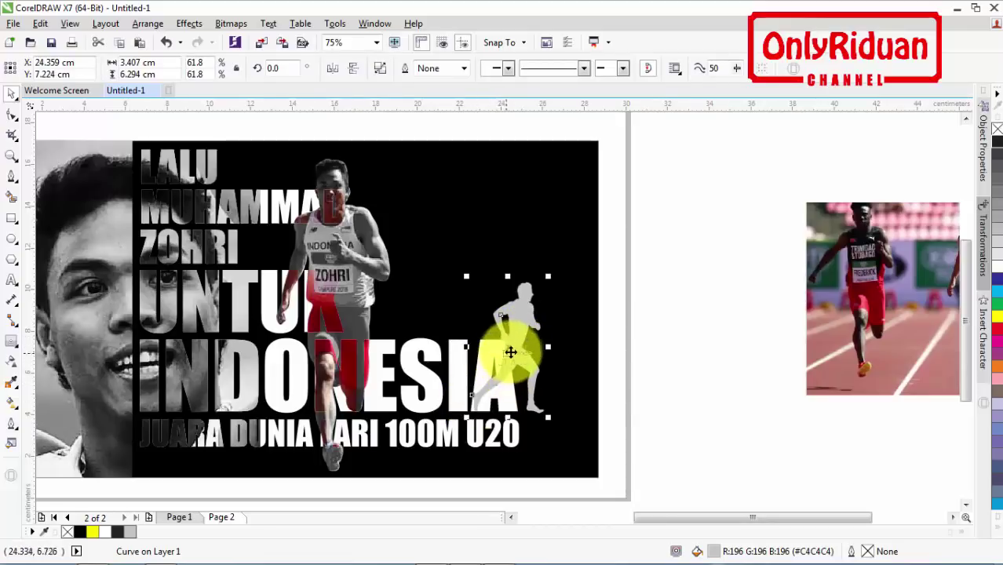
pyautogui.press('shift')
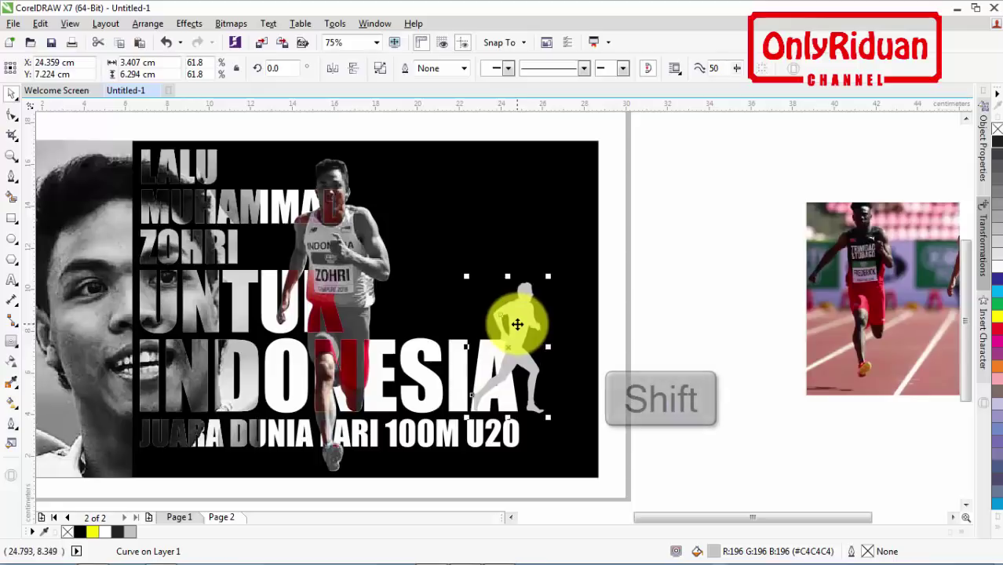
pyautogui.keyDown('shift'); pyautogui.click(435, 353); pyautogui.keyUp('shift')
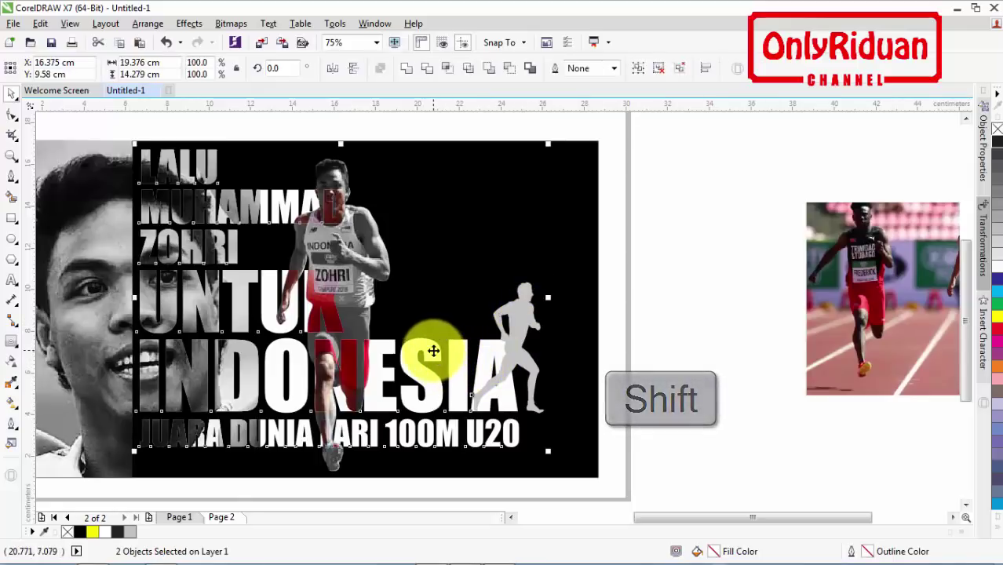
pyautogui.click(449, 69)
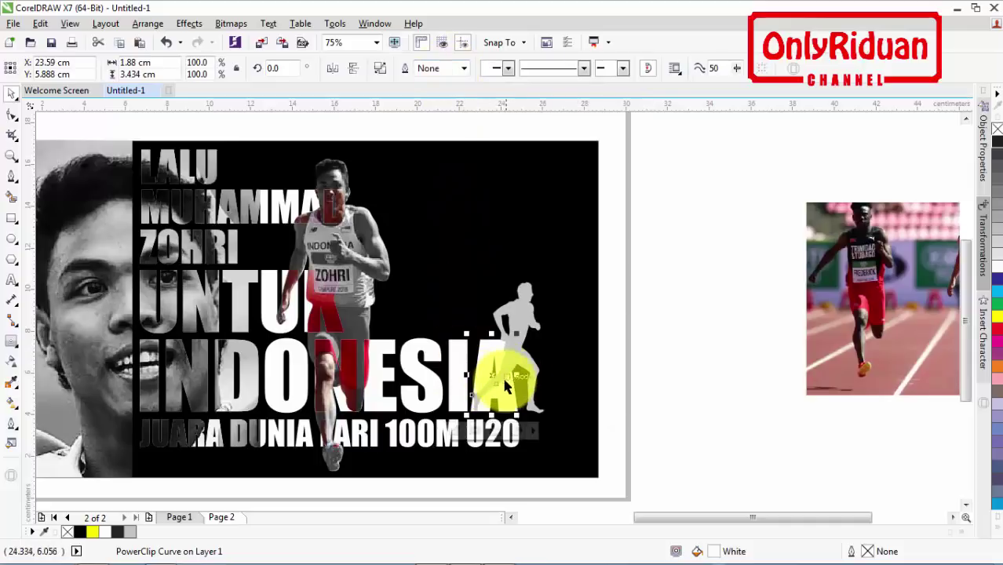
pyautogui.moveTo(494, 376); pyautogui.dragTo(456, 265)
pyautogui.hotkey('ctrl', 'z')
# Step: Fill the intersected overlap piece with black and bring it forward above the silhouette
pyautogui.click(82, 533)
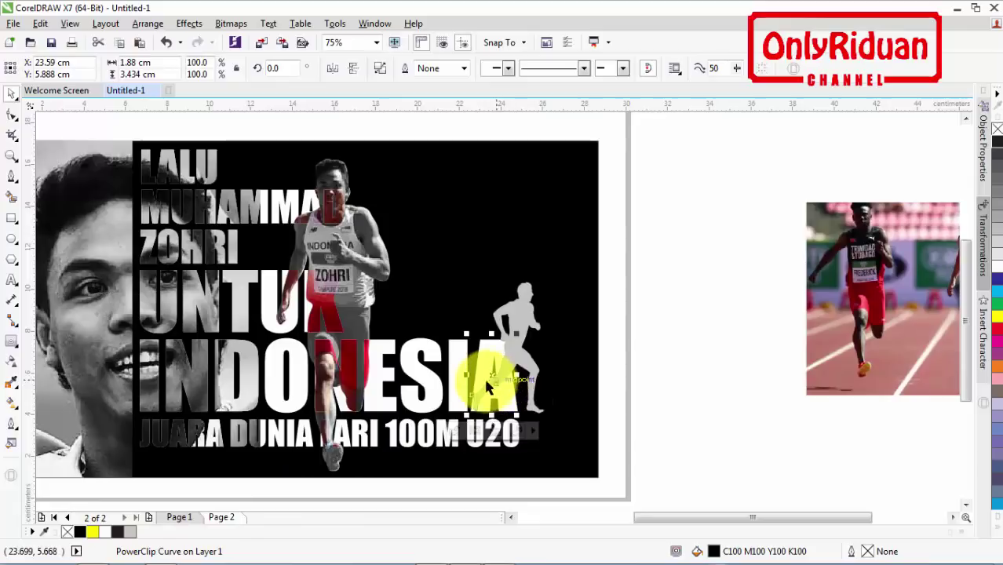
pyautogui.hotkey('ctrl', 'pageup')
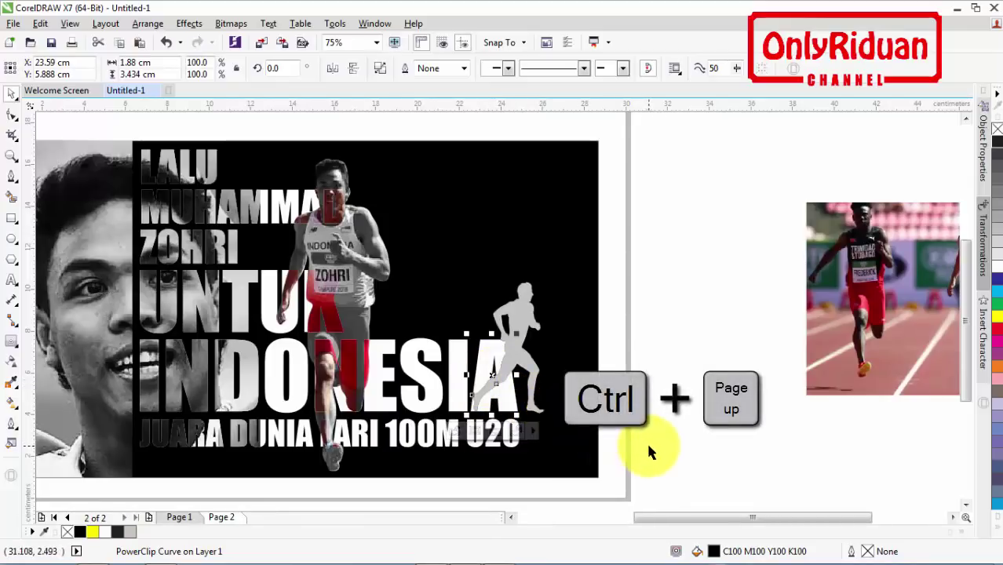
pyautogui.click(676, 325)
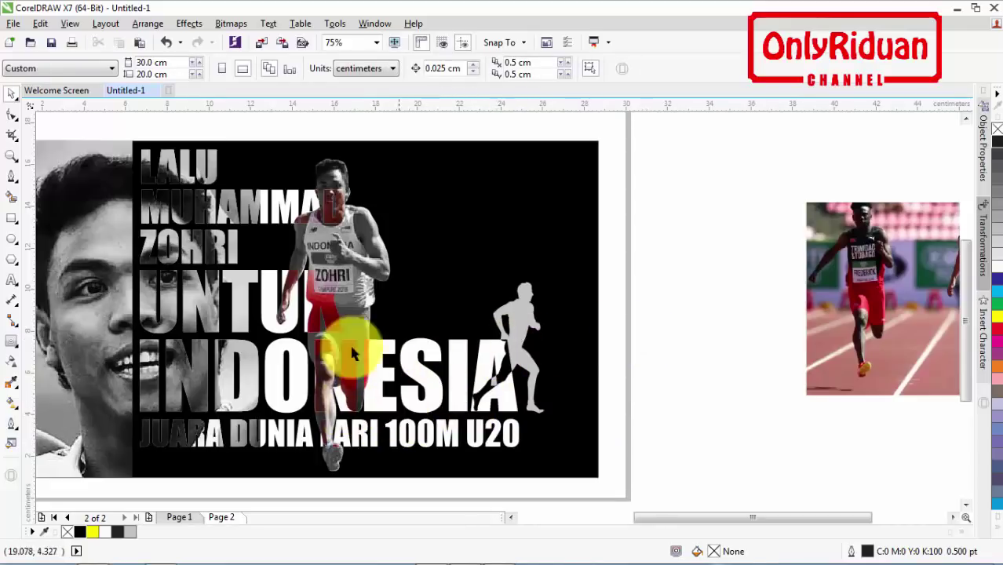
# Step: Import the flag image "bendera merah putih berkibar 52" onto the poster at about 10.3 × 7.75 cm
pyautogui.click(13, 23)
pyautogui.click(55, 246)
pyautogui.click(329, 129)
pyautogui.click(873, 541)
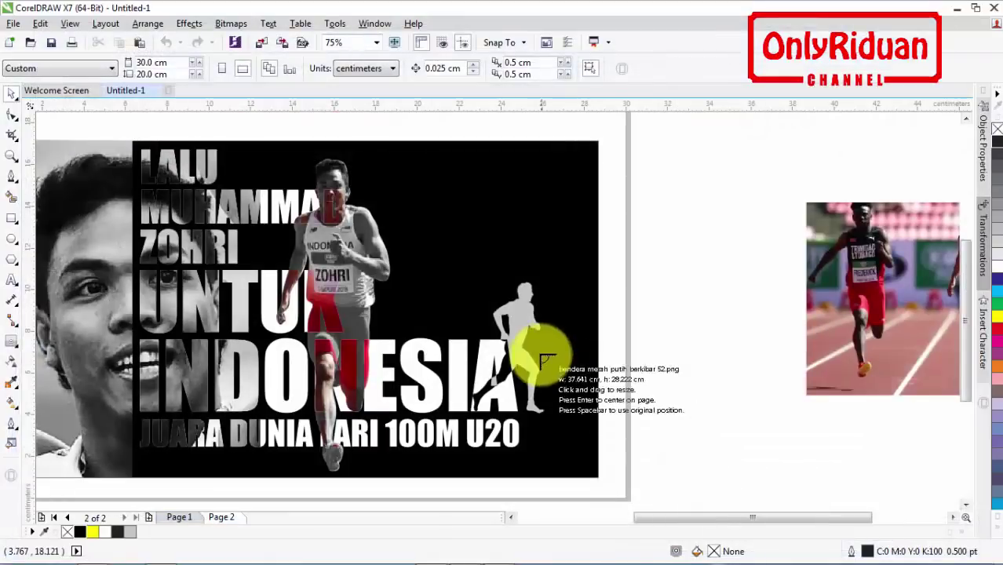
pyautogui.moveTo(394, 197); pyautogui.dragTo(601, 354)
# Step: Move the flag over the end of INDONESIA and the text line below it
pyautogui.click(567, 307)
pyautogui.moveTo(554, 278)
pyautogui.mouseDown()
pyautogui.moveTo(511, 384)
pyautogui.moveTo(510, 417)
pyautogui.moveTo(510, 406)
pyautogui.mouseUp()
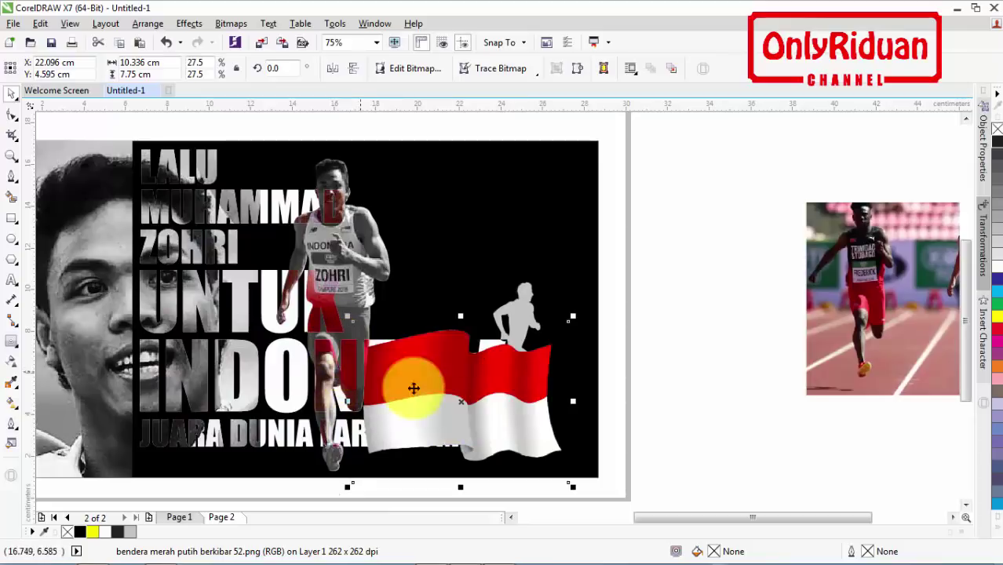
pyautogui.moveTo(459, 377); pyautogui.dragTo(462, 372)
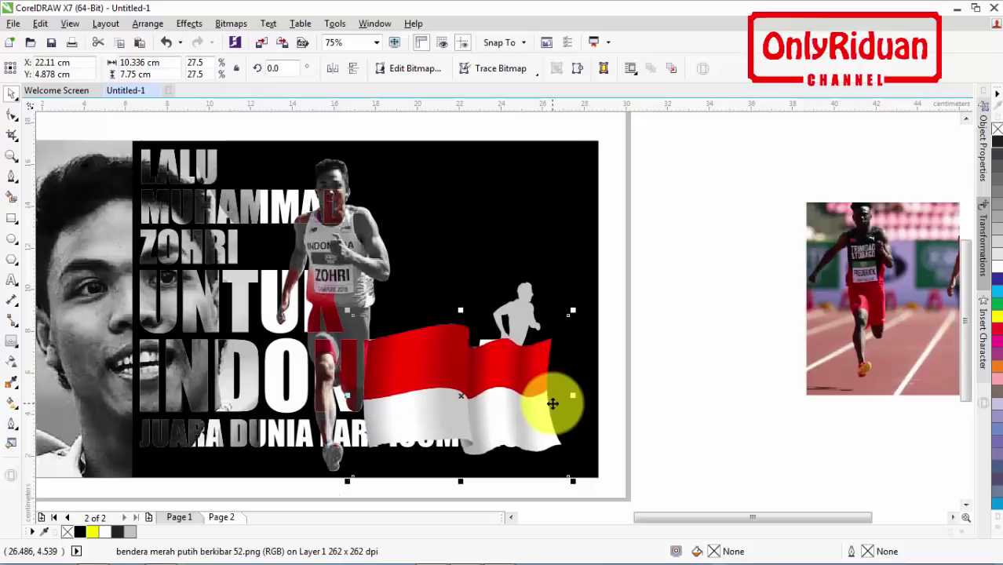
# Step: PowerClip the flag image inside the large text group so it fills the end of INDONESIA
pyautogui.rightClick(493, 367)
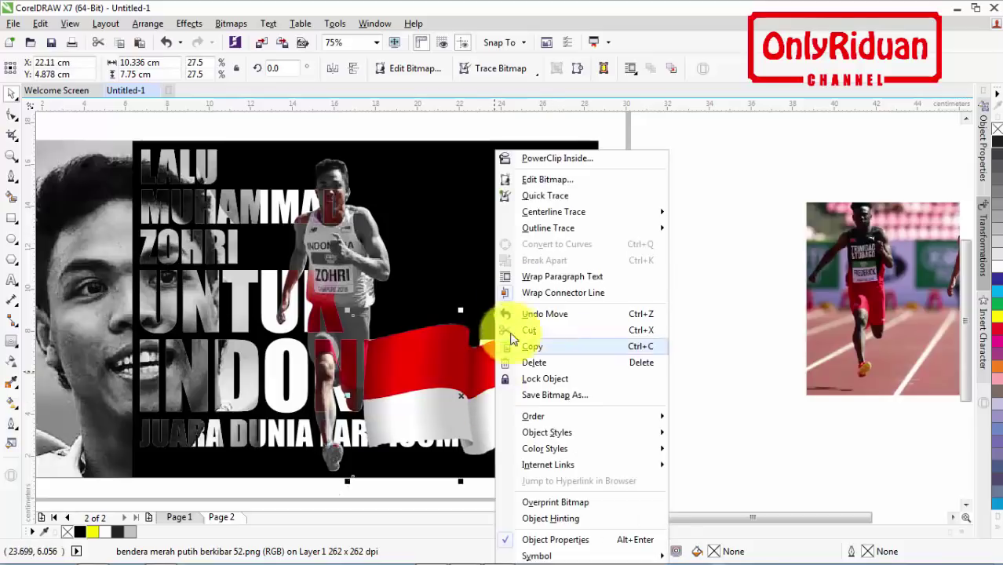
pyautogui.click(550, 158)
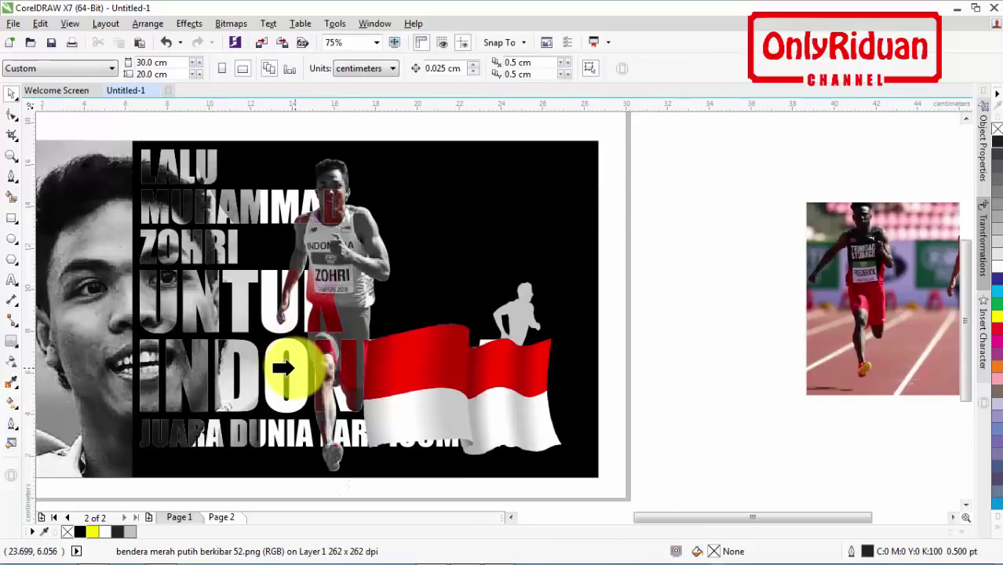
pyautogui.click(316, 360)
pyautogui.click(699, 311)
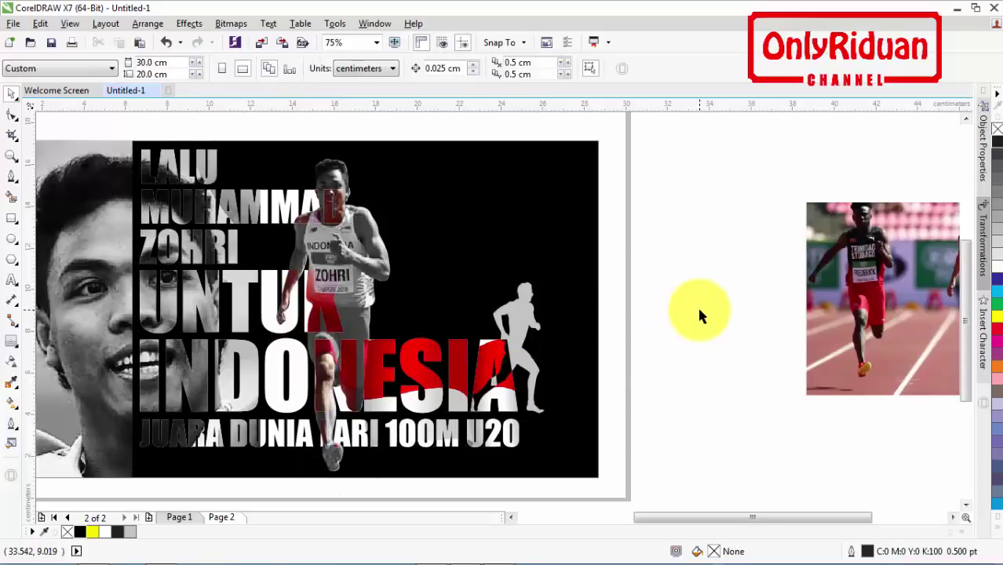
# Step: Give the clipped text group a white 1.5 pt outline, deselect it and frame the whole poster
pyautogui.click(511, 517)
pyautogui.click(511, 517)
pyautogui.click(511, 518)
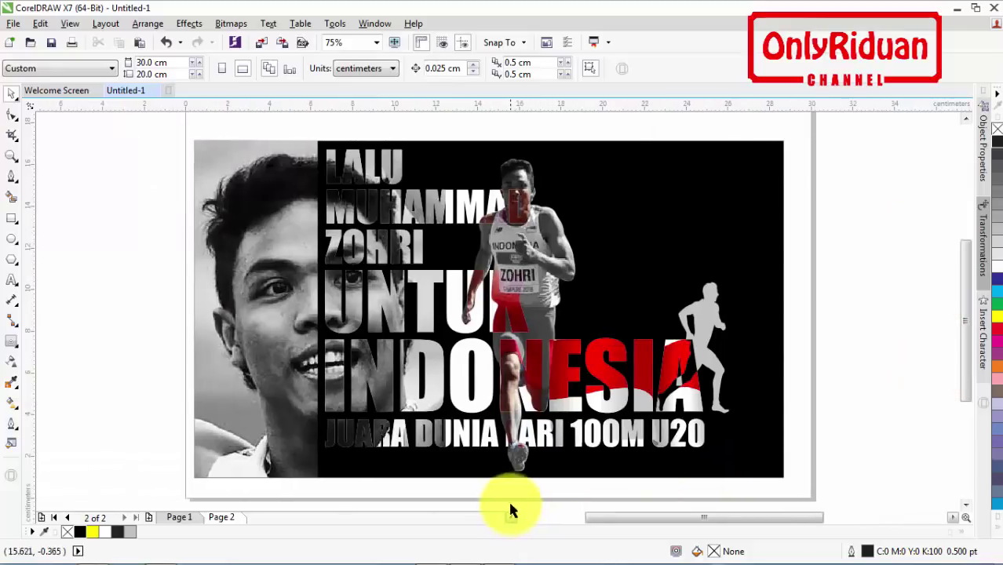
pyautogui.click(402, 168)
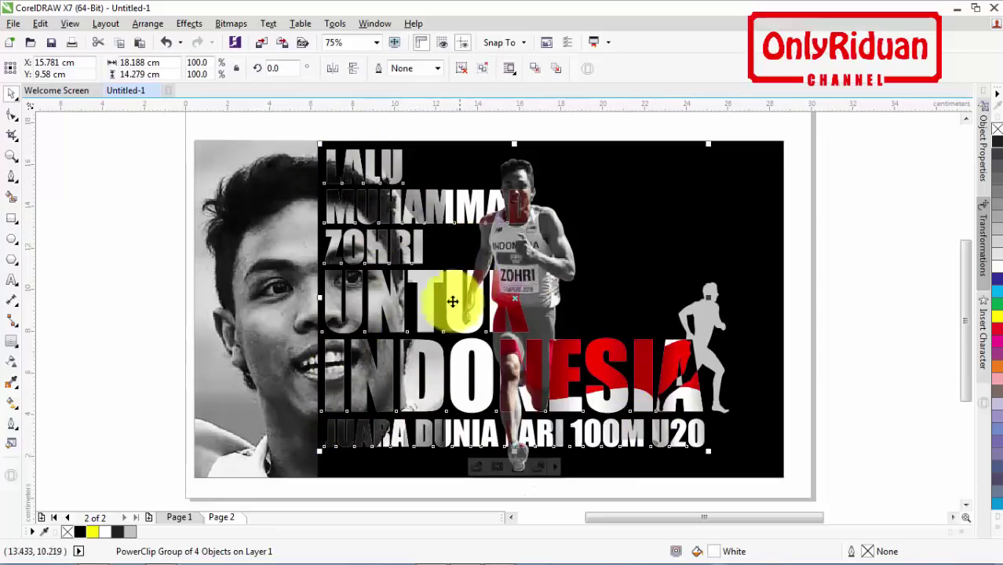
pyautogui.click(12, 428)
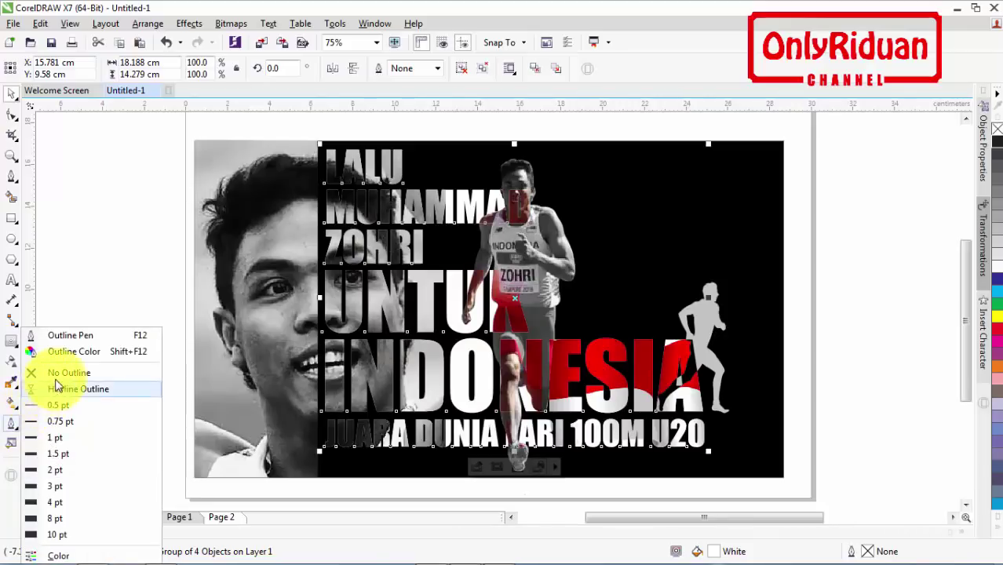
pyautogui.click(57, 455)
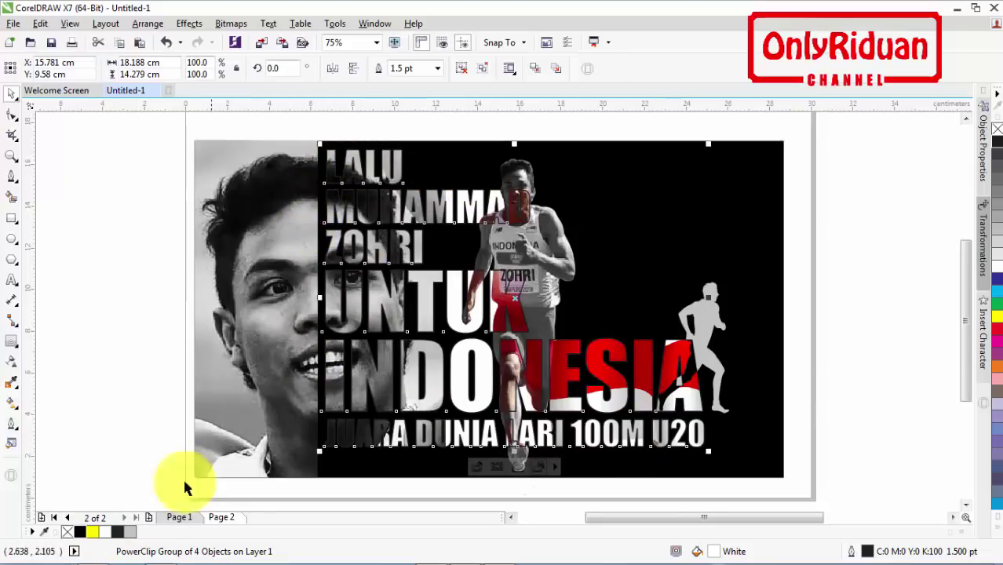
pyautogui.rightClick(108, 534)
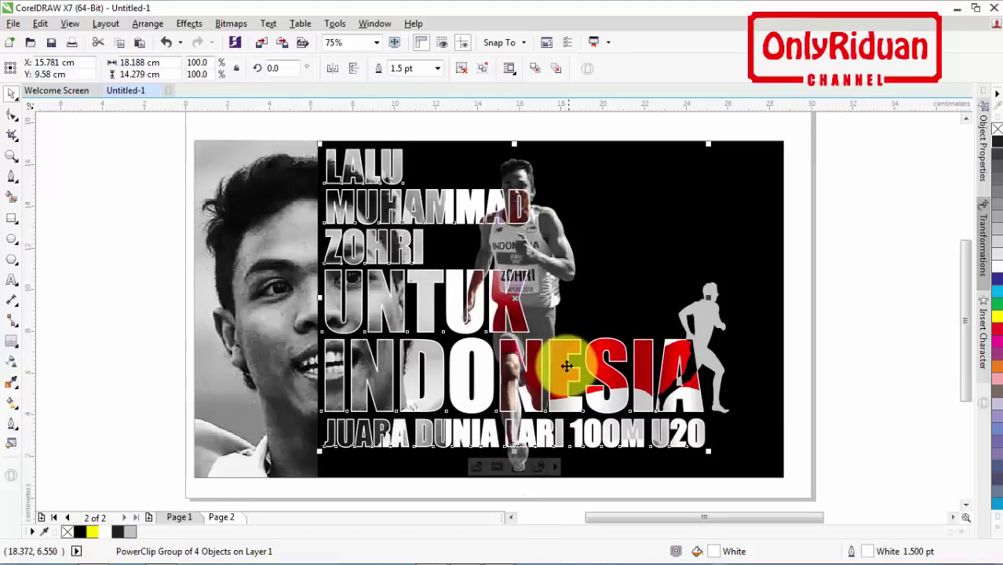
pyautogui.click(119, 258)
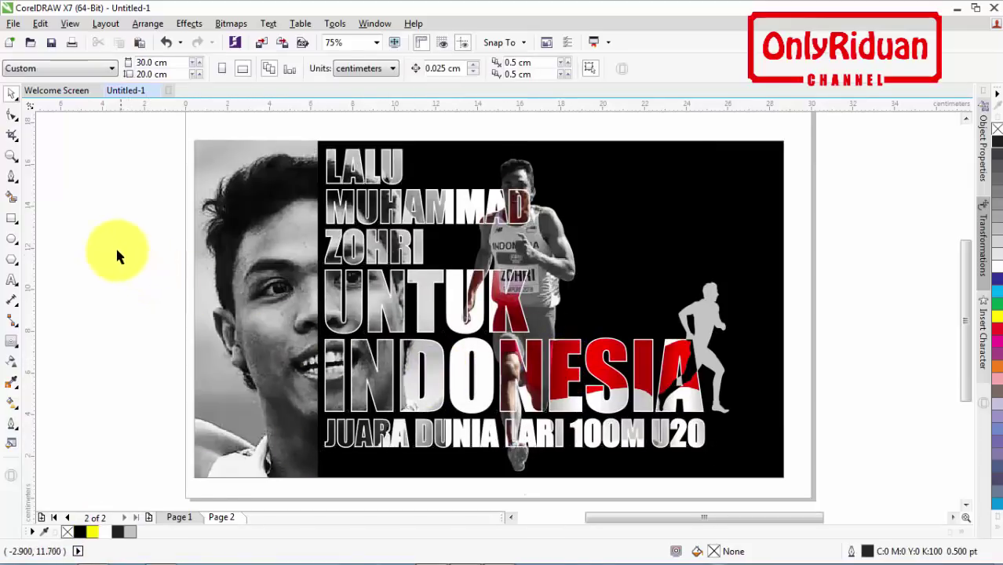
pyautogui.click(12, 155)
pyautogui.moveTo(184, 125); pyautogui.dragTo(794, 486)
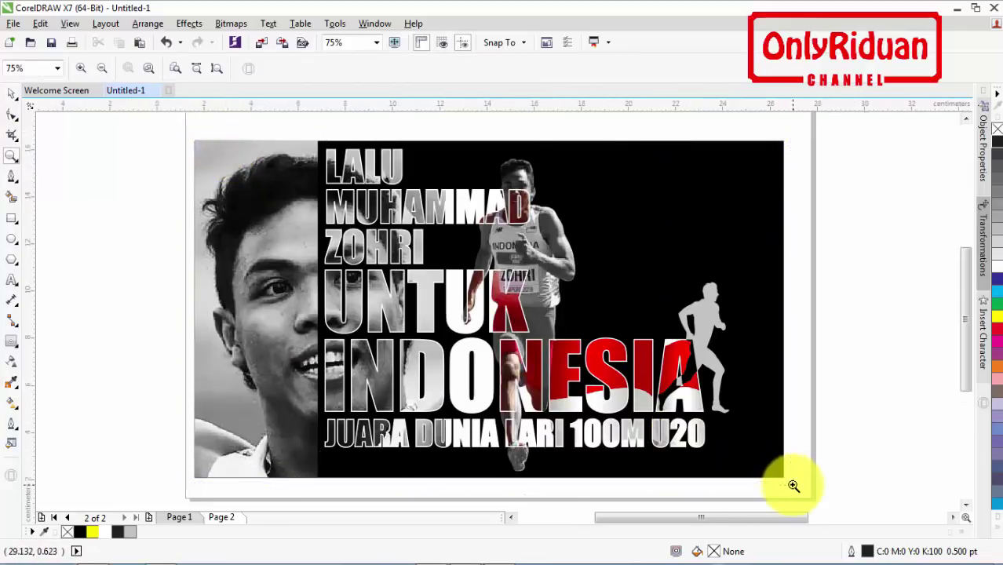